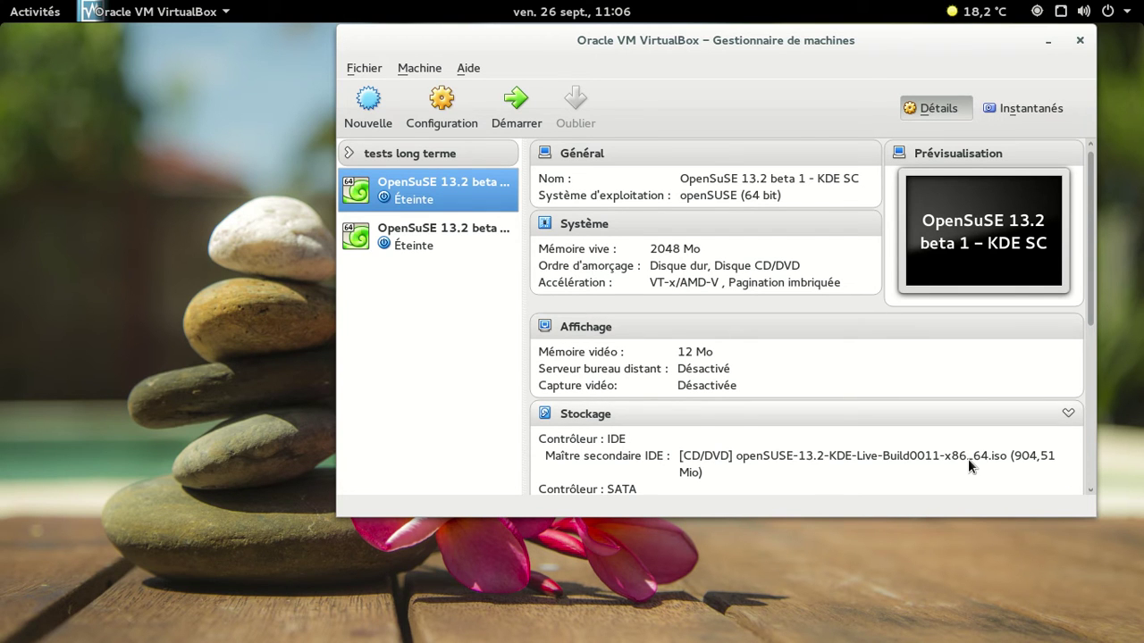
# Step: Start the OpenSuSE 13.2 beta 1 - KDE SC virtual machine and minimise the machine manager
pyautogui.click(450, 245)
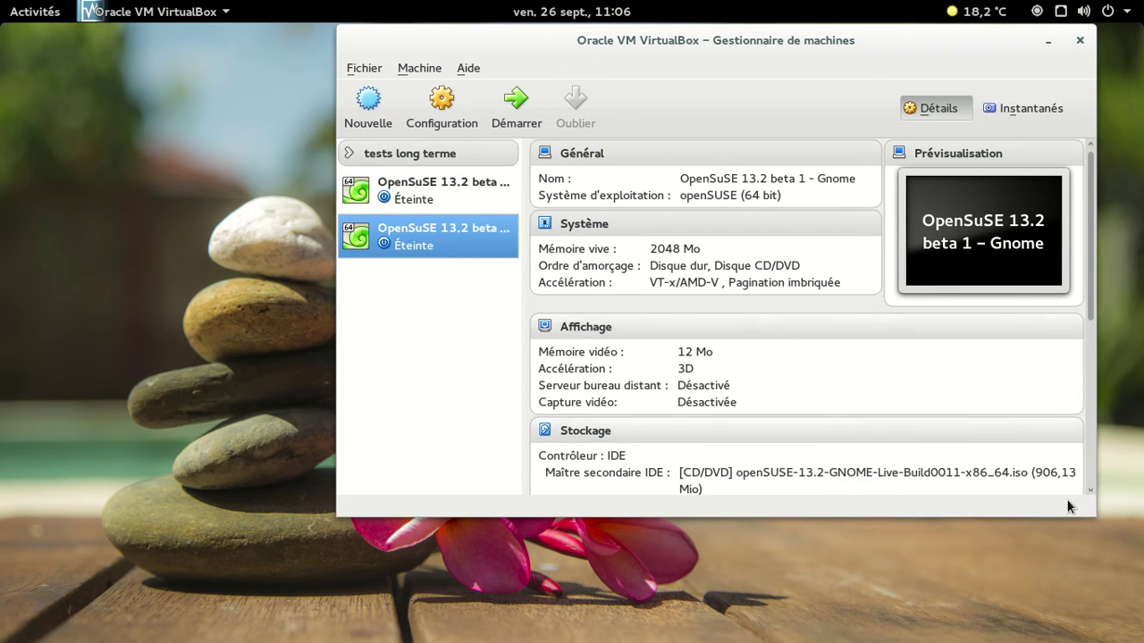
pyautogui.click(474, 192)
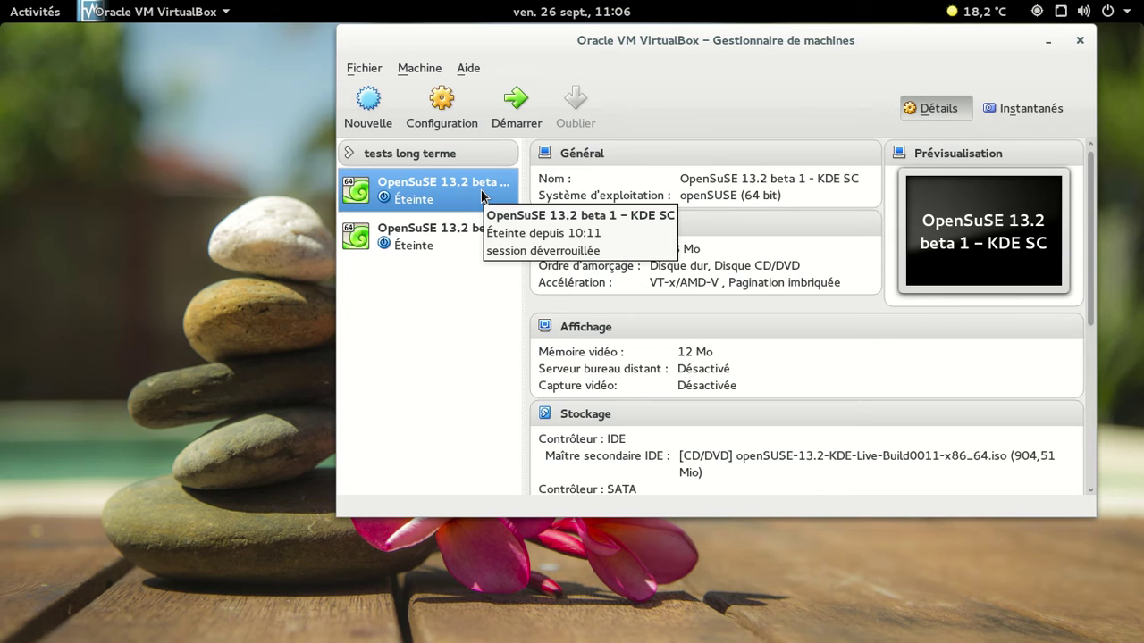
pyautogui.click(509, 112)
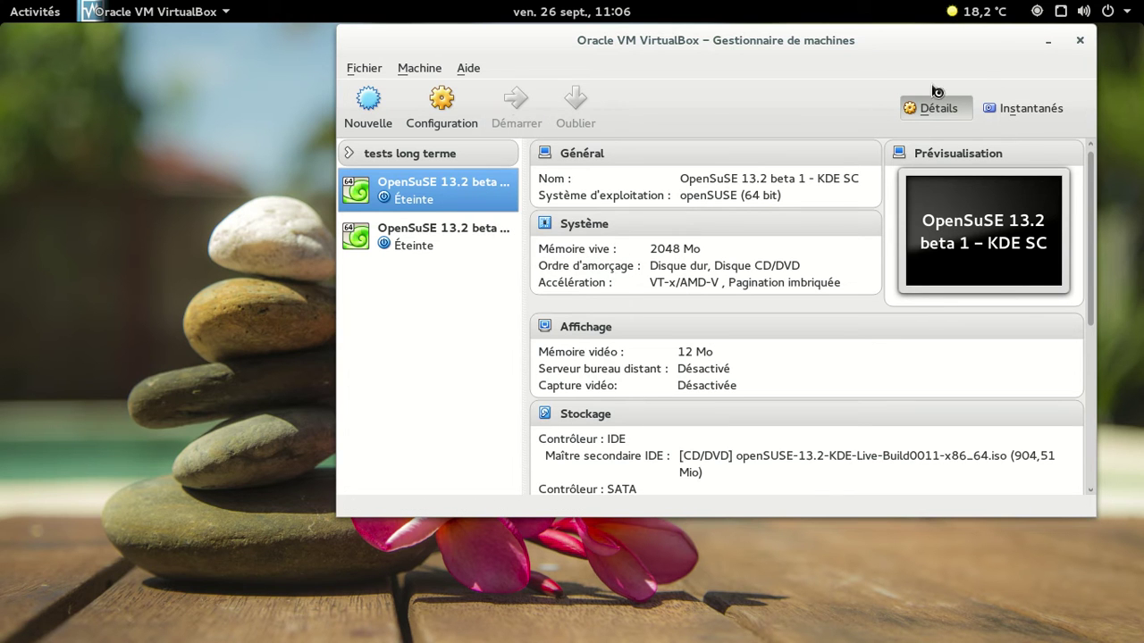
pyautogui.click(1044, 47)
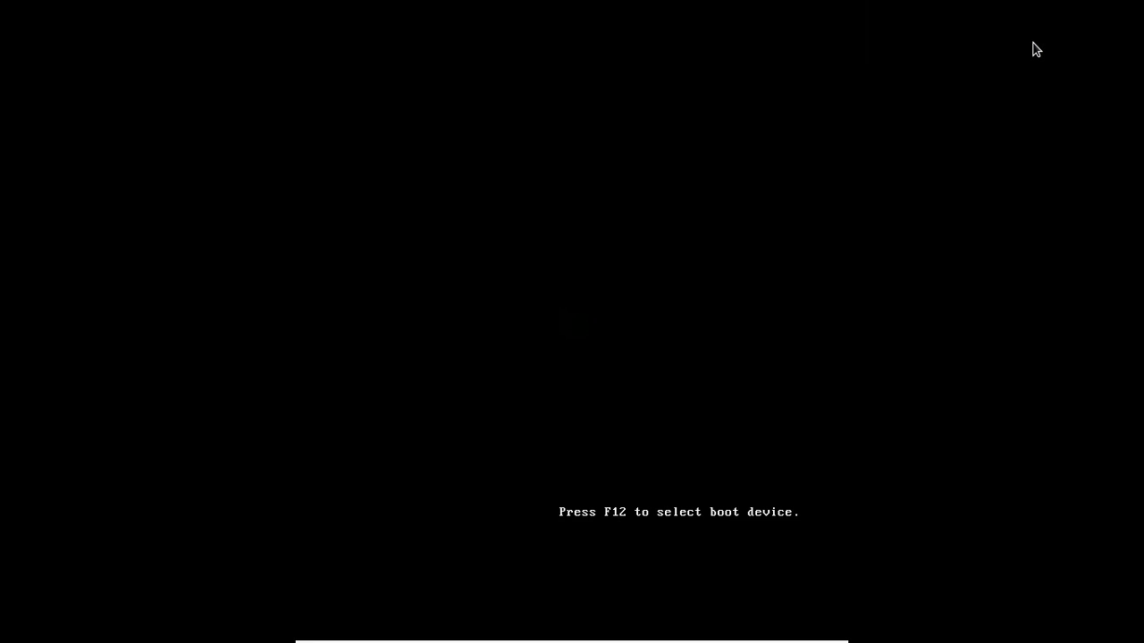
# Step: Boot the virtual machine's default entry and log in to the KDE session with the account password
pyautogui.press('Return')
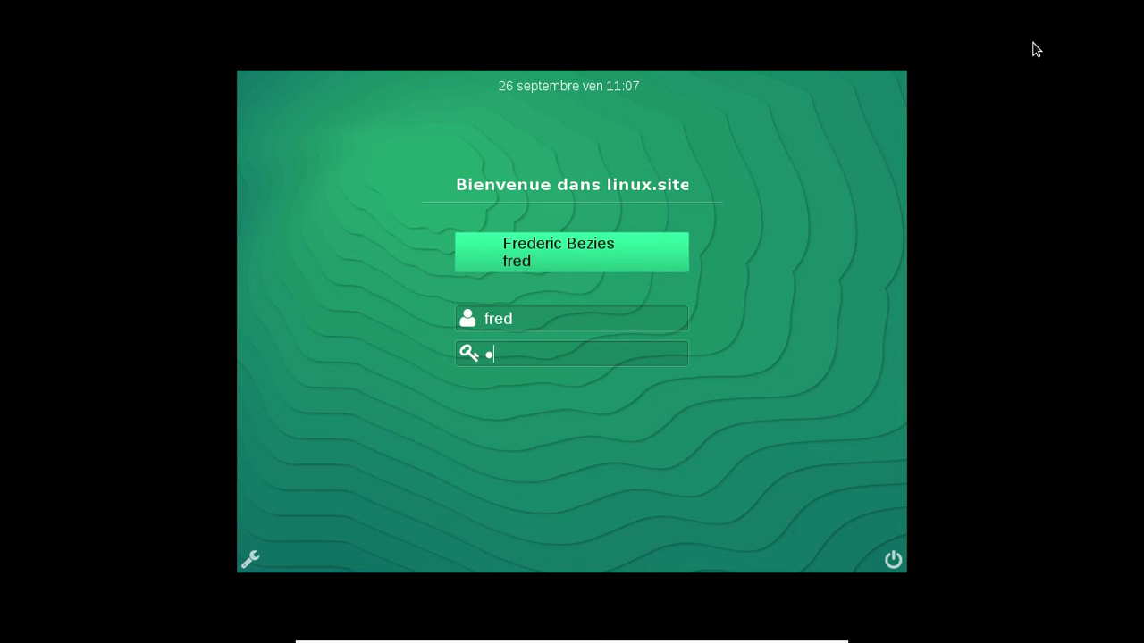
pyautogui.write('***')
pyautogui.press('Return')
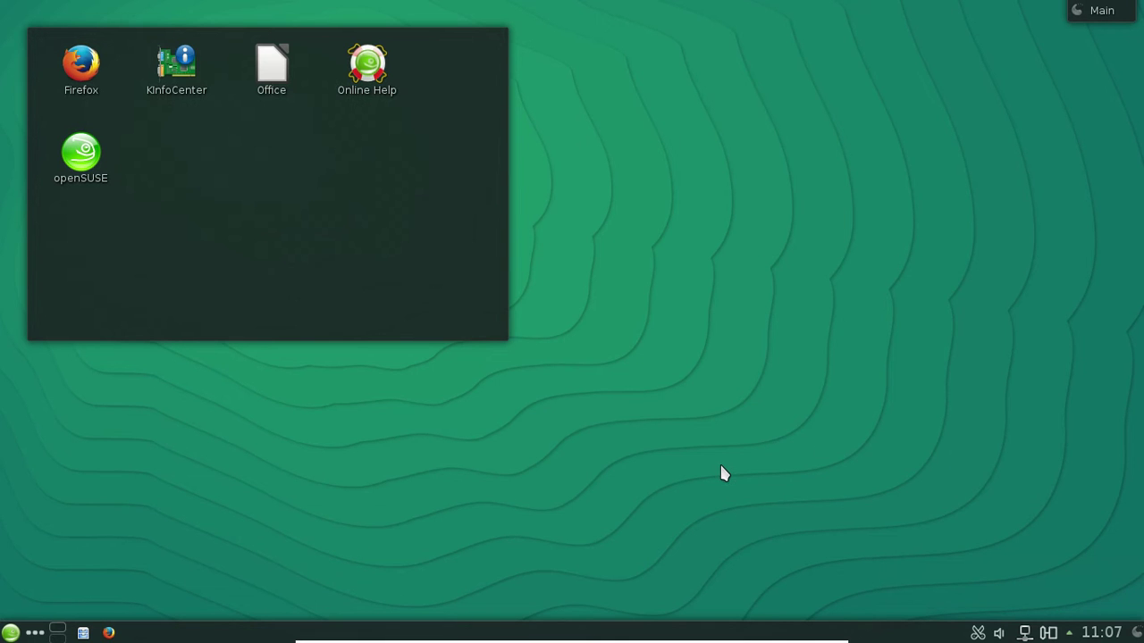
# Step: Open the KDE application launcher and look through the programs in the Applications and Bureautique categories
pyautogui.click(11, 633)
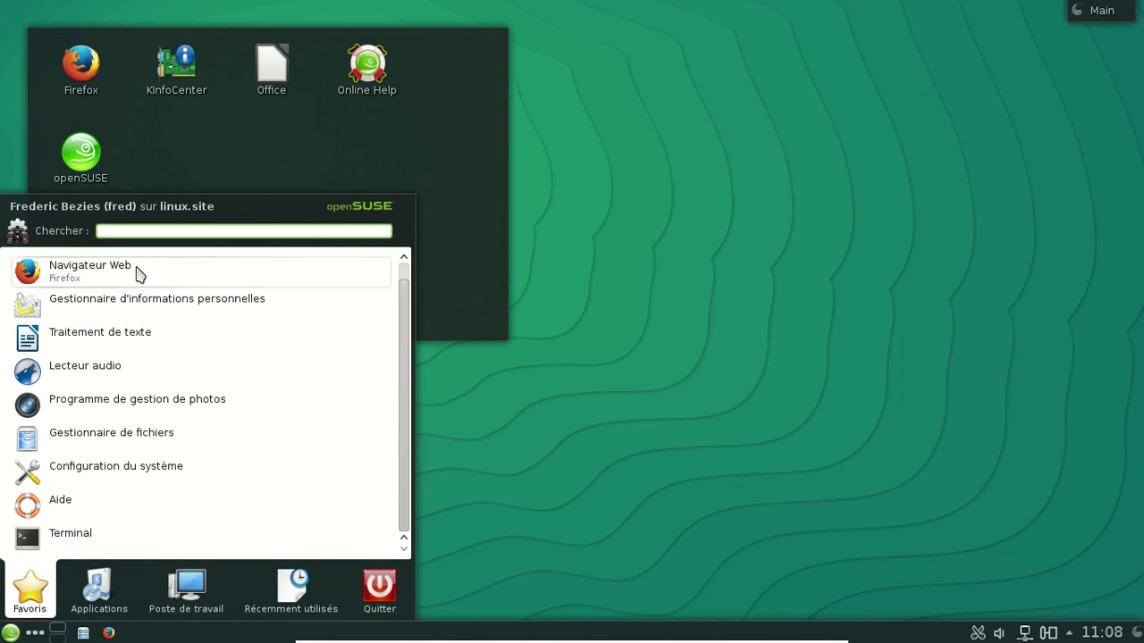
pyautogui.moveTo(92, 613)
pyautogui.scroll(1, 256, 331)
pyautogui.click(89, 309)
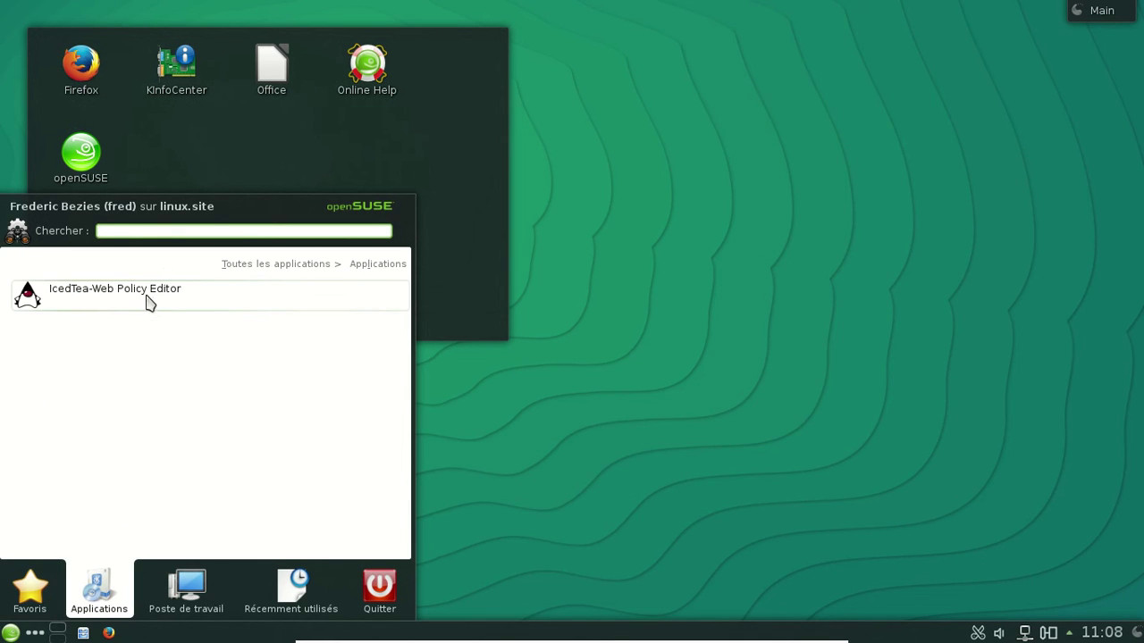
pyautogui.click(302, 265)
pyautogui.click(70, 343)
pyautogui.scroll(-2, 273, 370)
pyautogui.scroll(1, 348, 294)
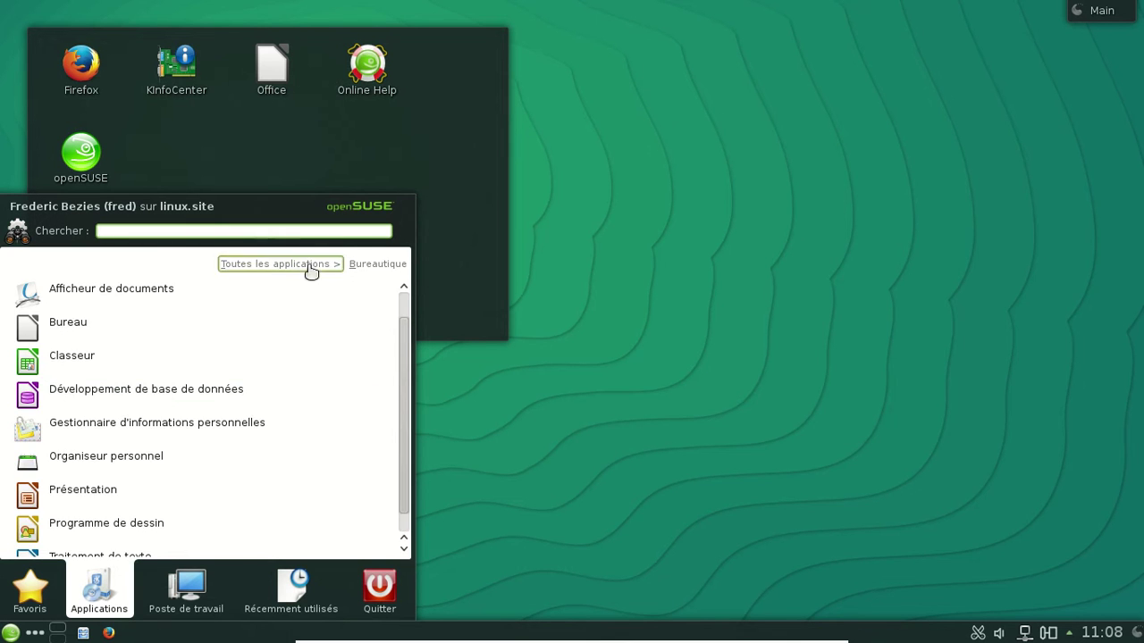
# Step: Examine the programs offered in the Education, Internet, Jeux and Multimédia categories of the launcher
pyautogui.click(311, 270)
pyautogui.click(123, 368)
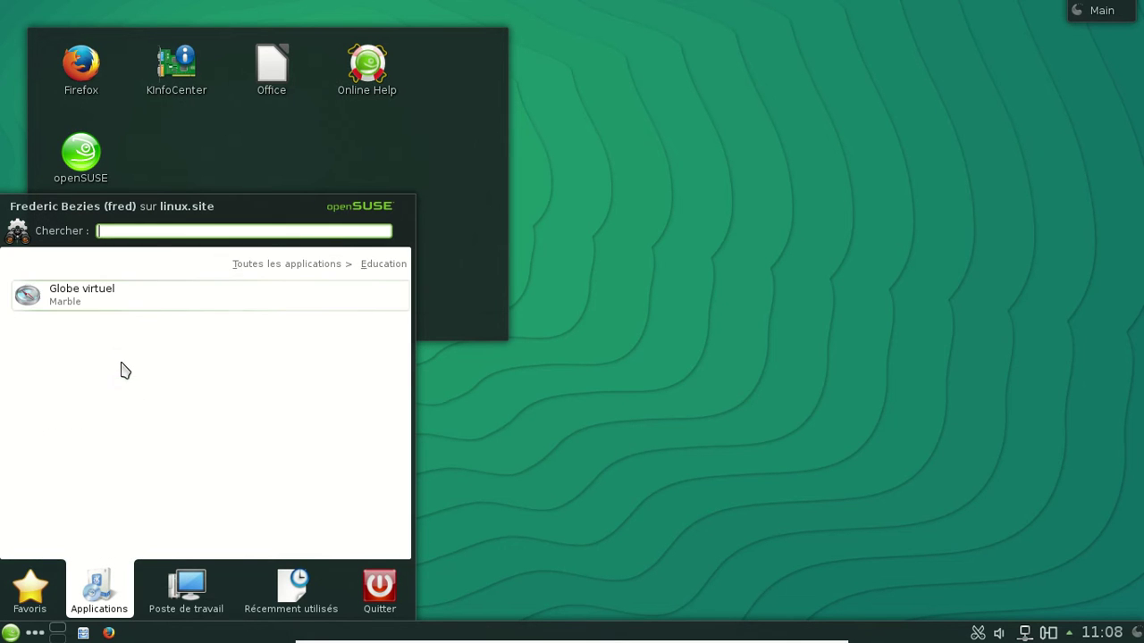
pyautogui.click(309, 270)
pyautogui.click(140, 426)
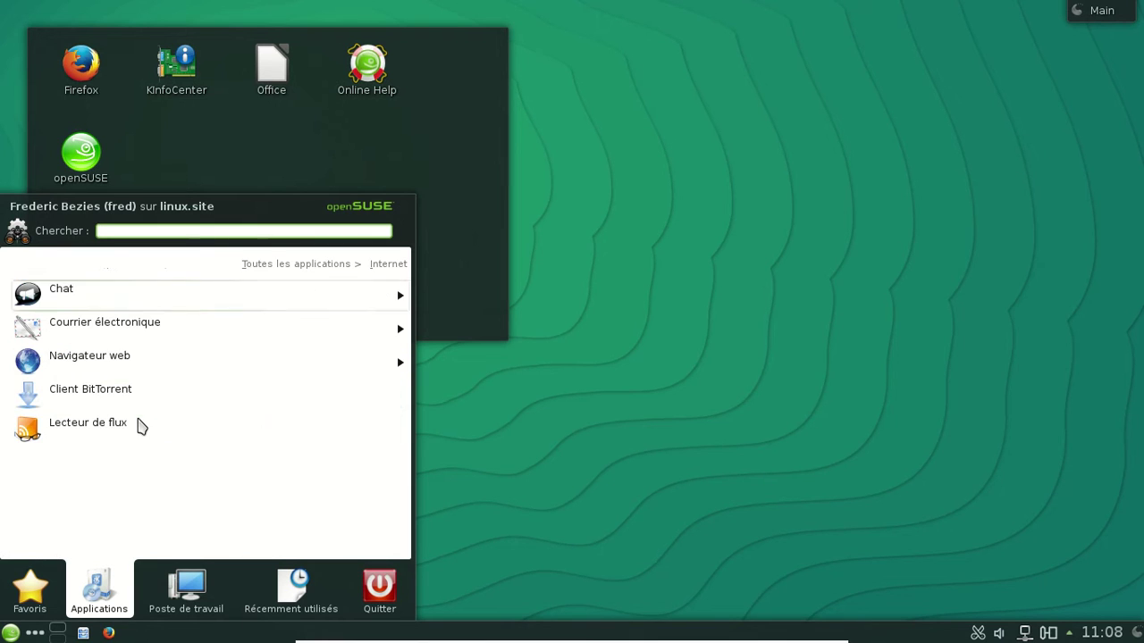
pyautogui.click(319, 270)
pyautogui.click(133, 460)
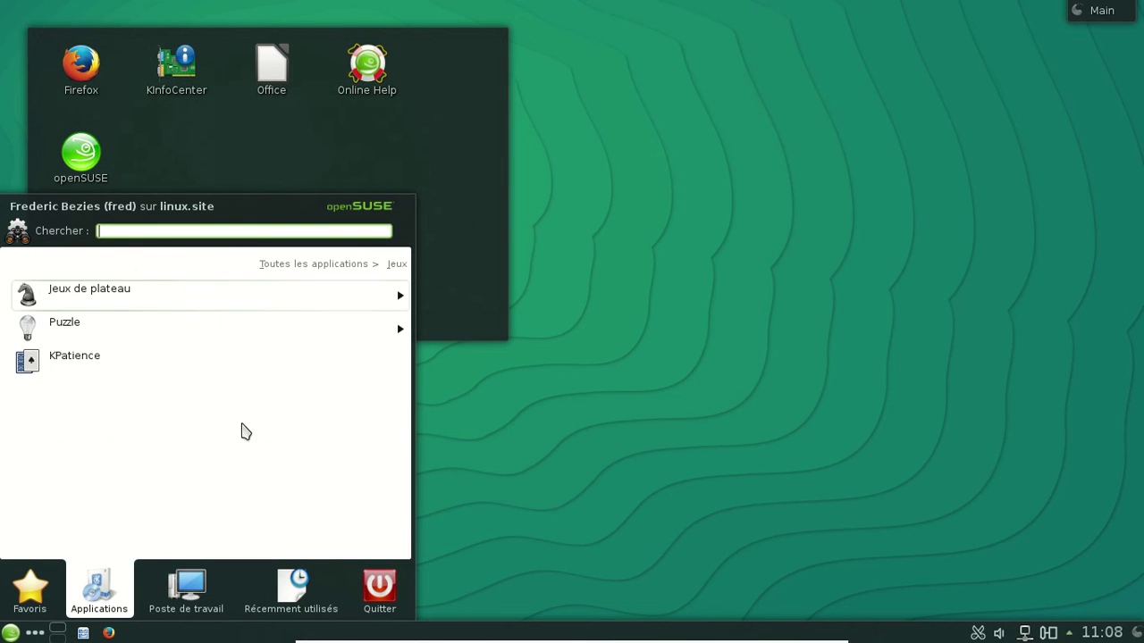
pyautogui.click(322, 265)
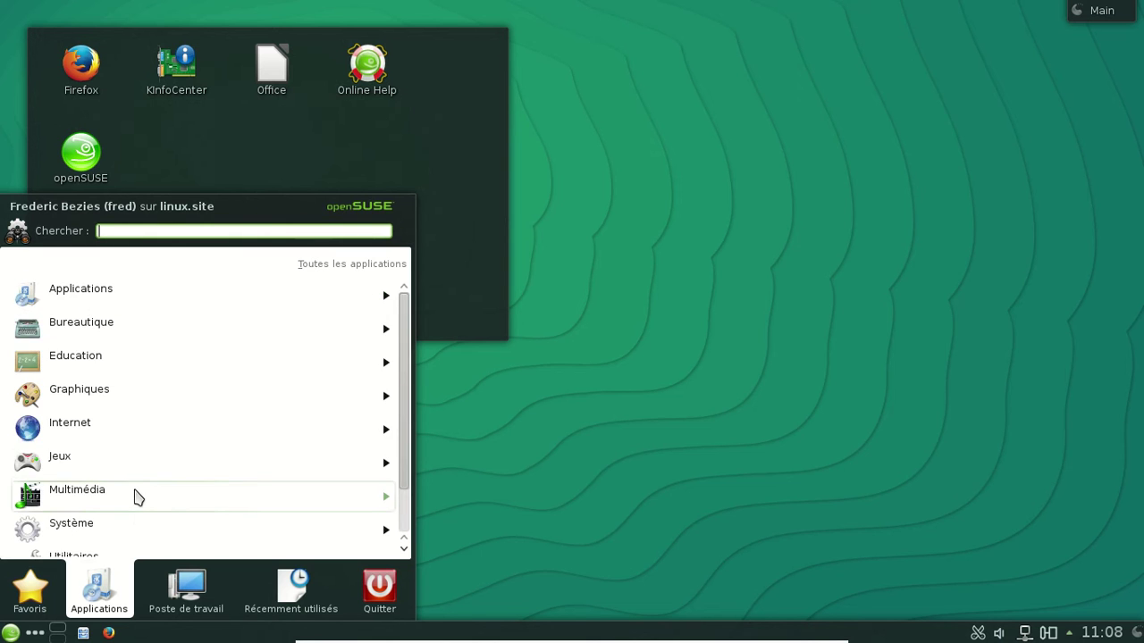
pyautogui.click(137, 497)
pyautogui.click(332, 271)
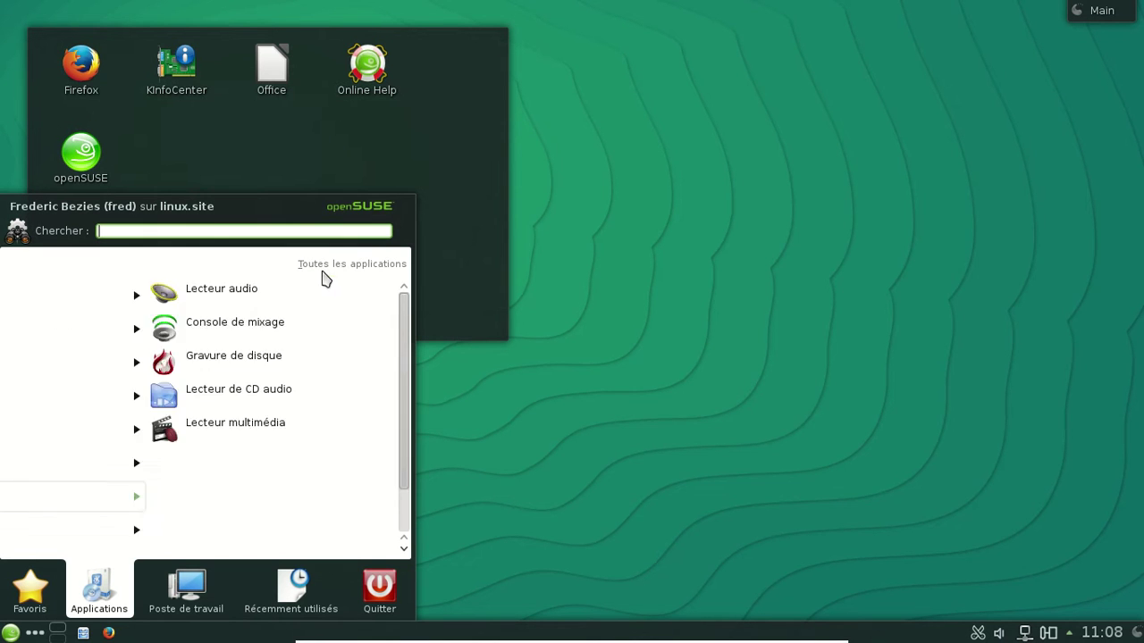
# Step: Examine the entries of the Système and Utilitaires categories in the application launcher
pyautogui.click(120, 523)
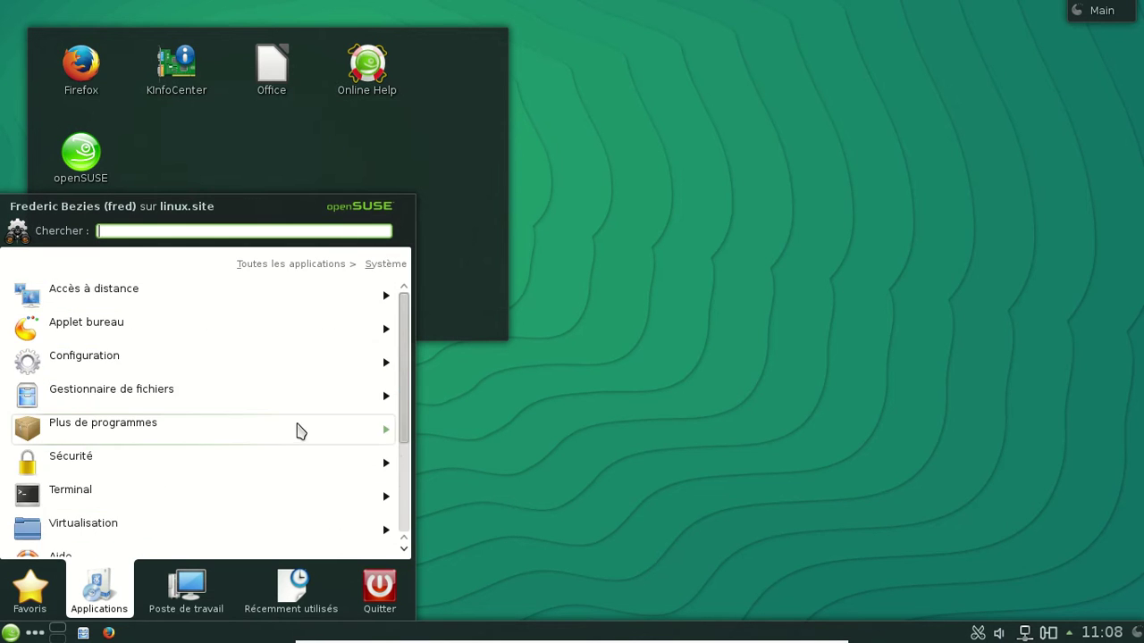
pyautogui.scroll(-3, 300, 432)
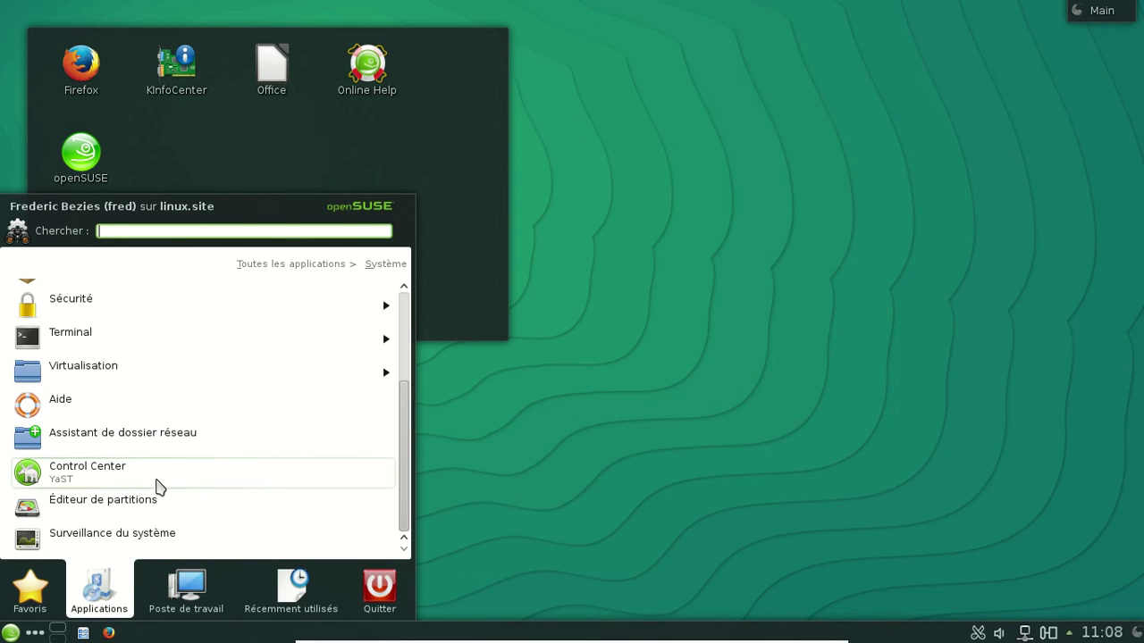
pyautogui.click(334, 264)
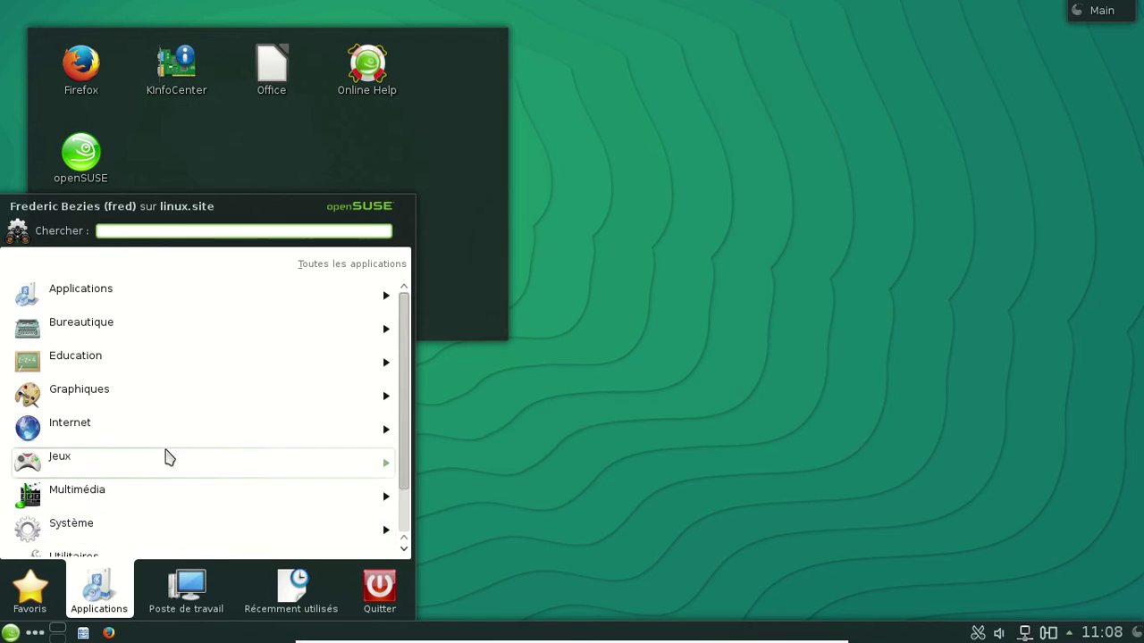
pyautogui.scroll(-2, 156, 465)
pyautogui.click(97, 504)
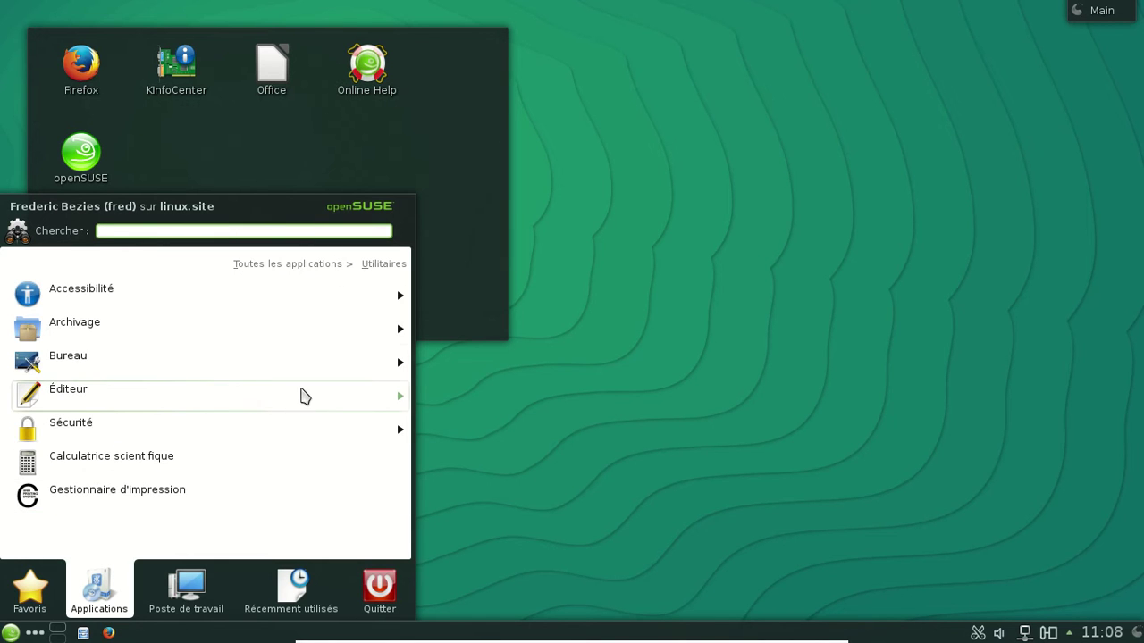
# Step: Open Configuration du système from the full application list, then reposition and enlarge its window to show more modules
pyautogui.click(300, 266)
pyautogui.scroll(-2, 206, 474)
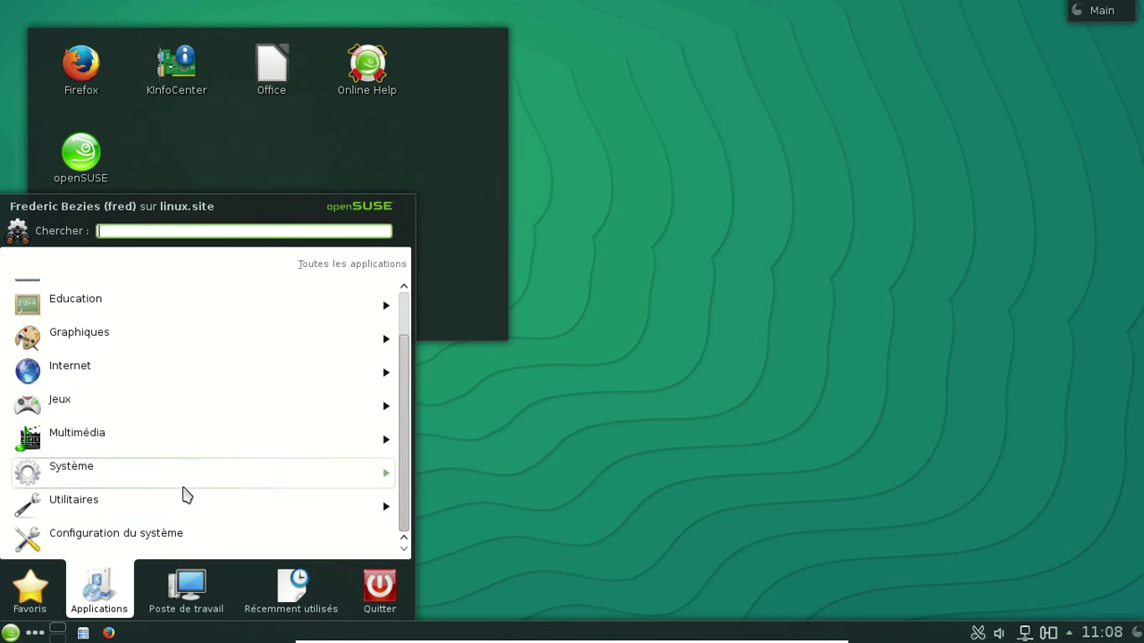
pyautogui.click(179, 536)
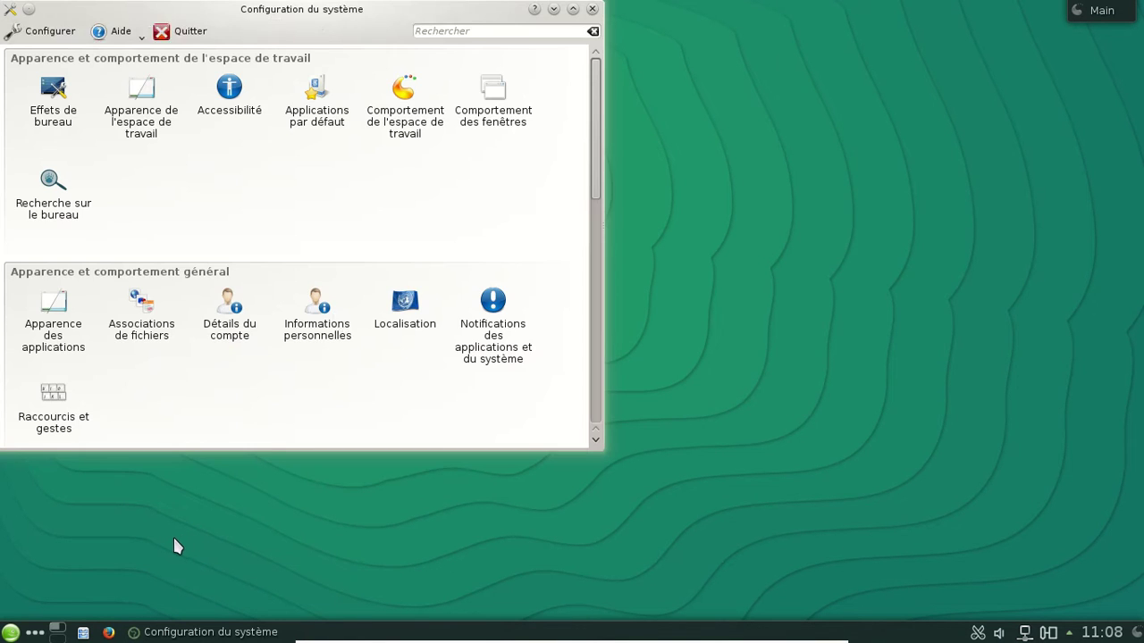
pyautogui.moveTo(326, 21); pyautogui.dragTo(634, 38)
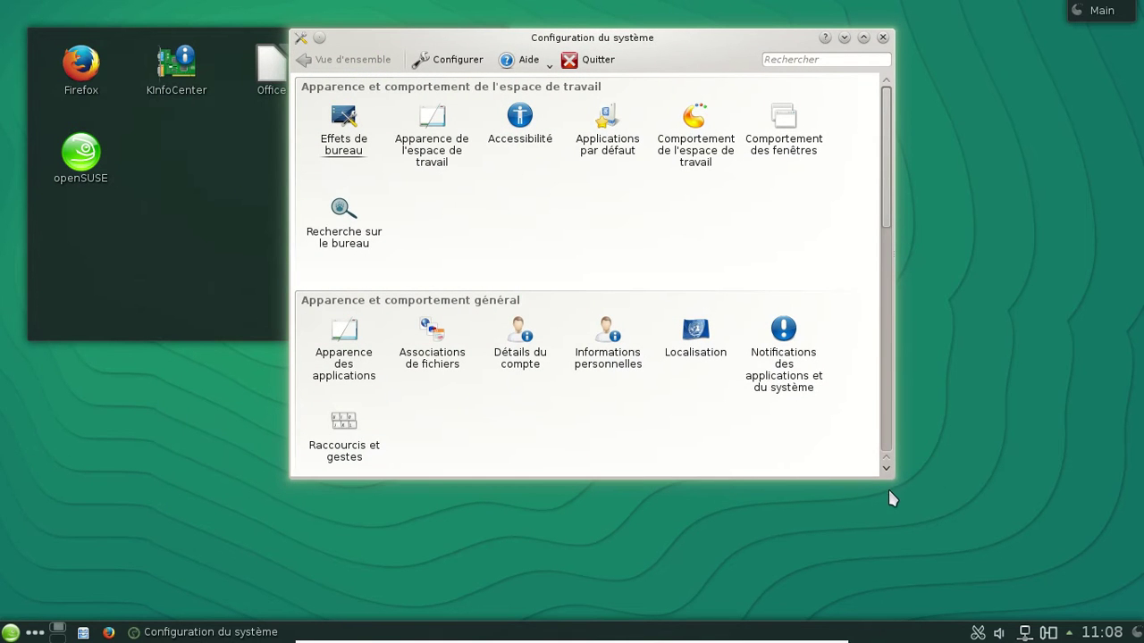
pyautogui.moveTo(894, 481); pyautogui.dragTo(1016, 597)
# Step: Look over the system settings modules and check the KDE platform version in the À propos de KDE information
pyautogui.scroll(-4, 947, 301)
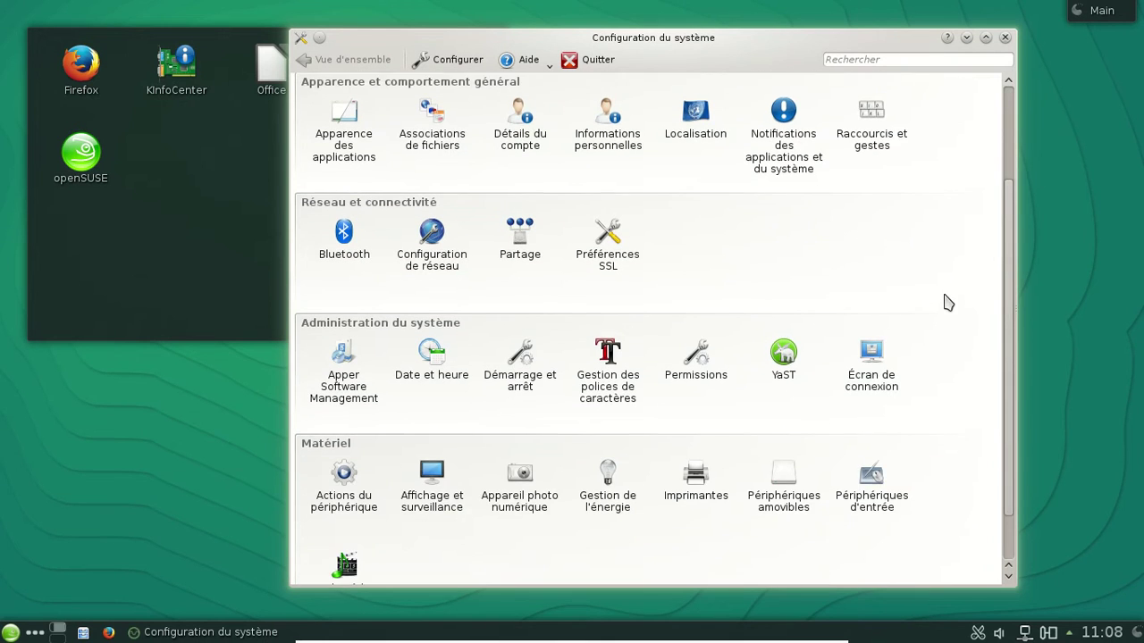
pyautogui.scroll(4, 956, 301)
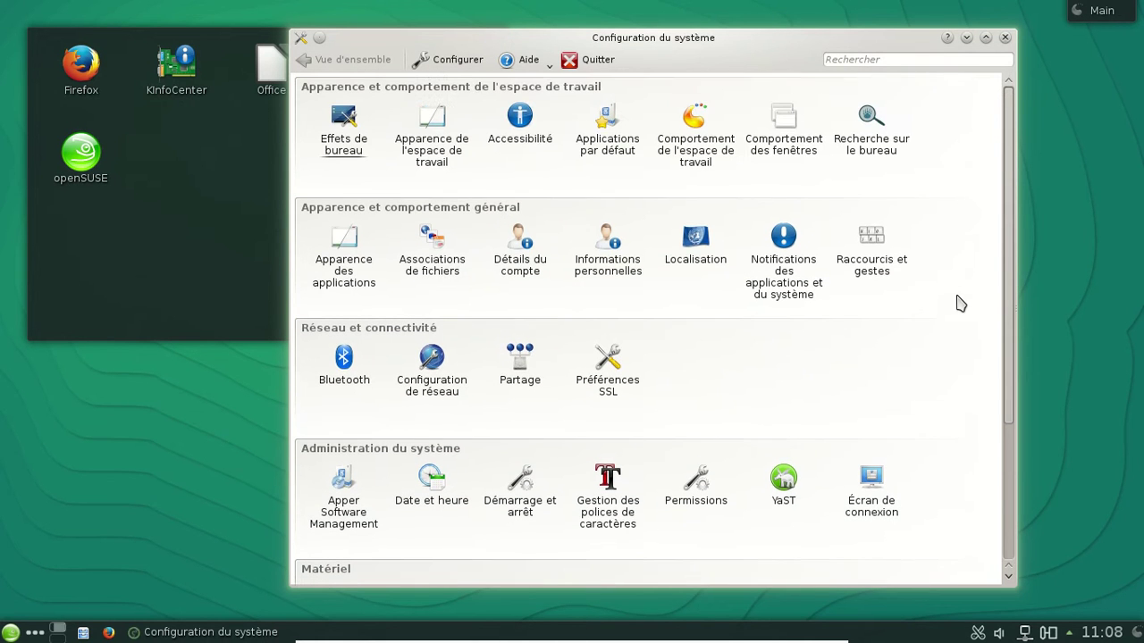
pyautogui.click(526, 59)
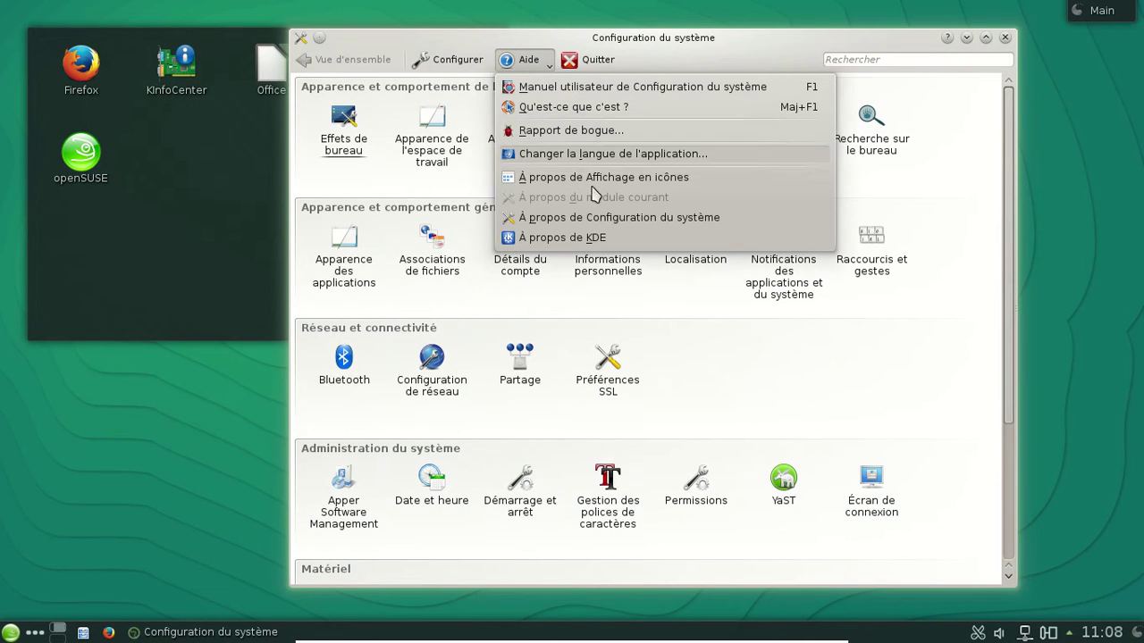
pyautogui.click(583, 238)
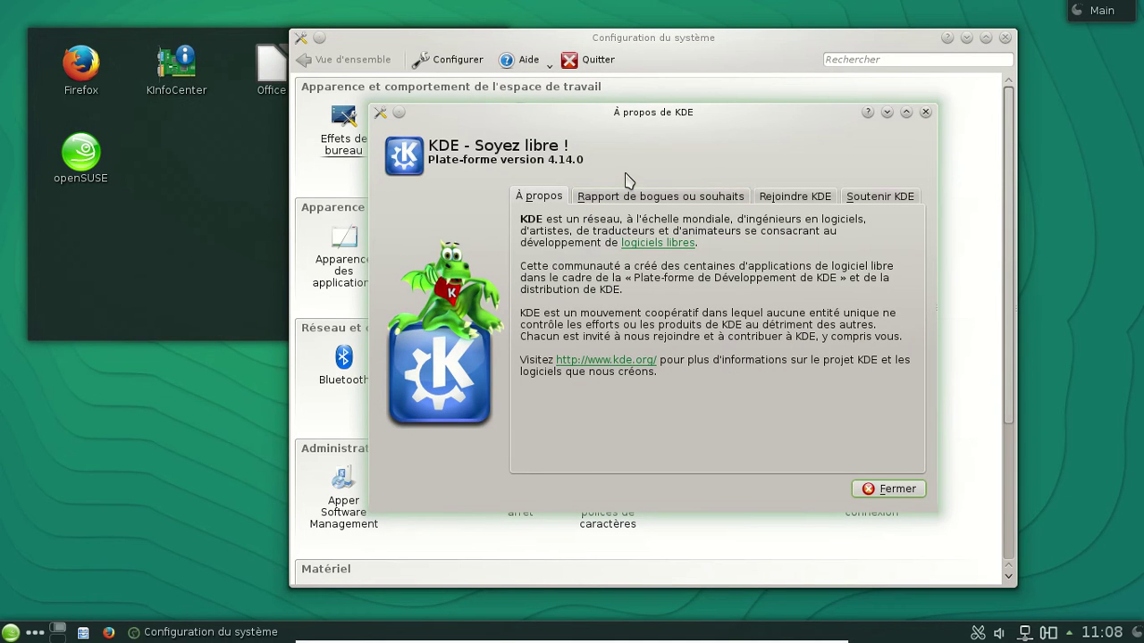
pyautogui.click(892, 491)
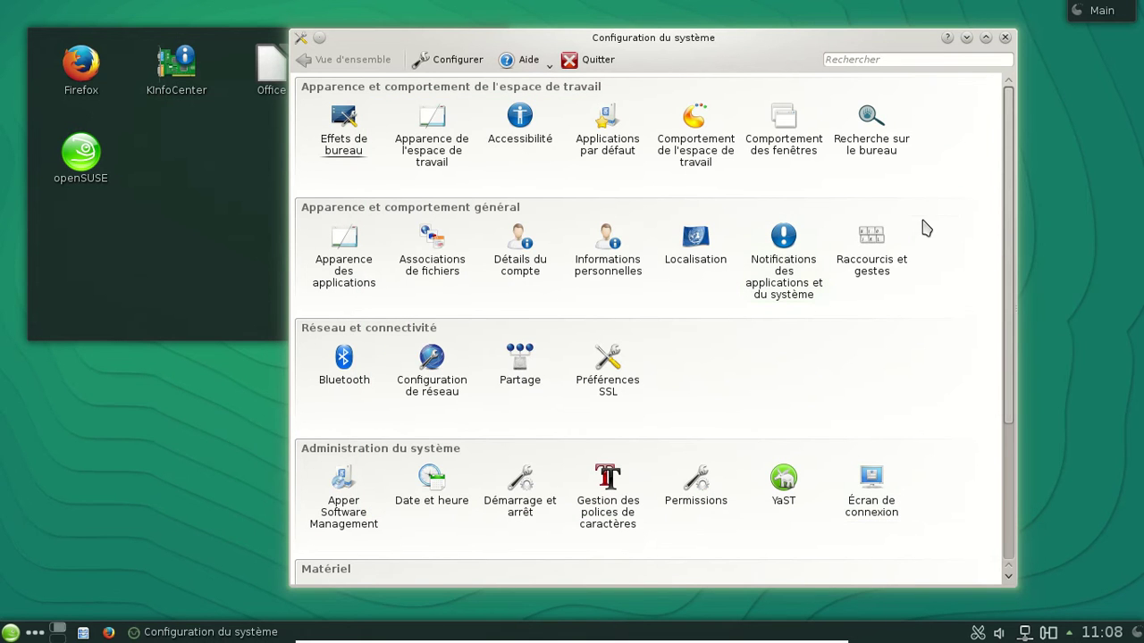
# Step: Launch YaST from the Administration du système section and authenticate with the administrator password
pyautogui.moveTo(634, 38); pyautogui.dragTo(720, 27)
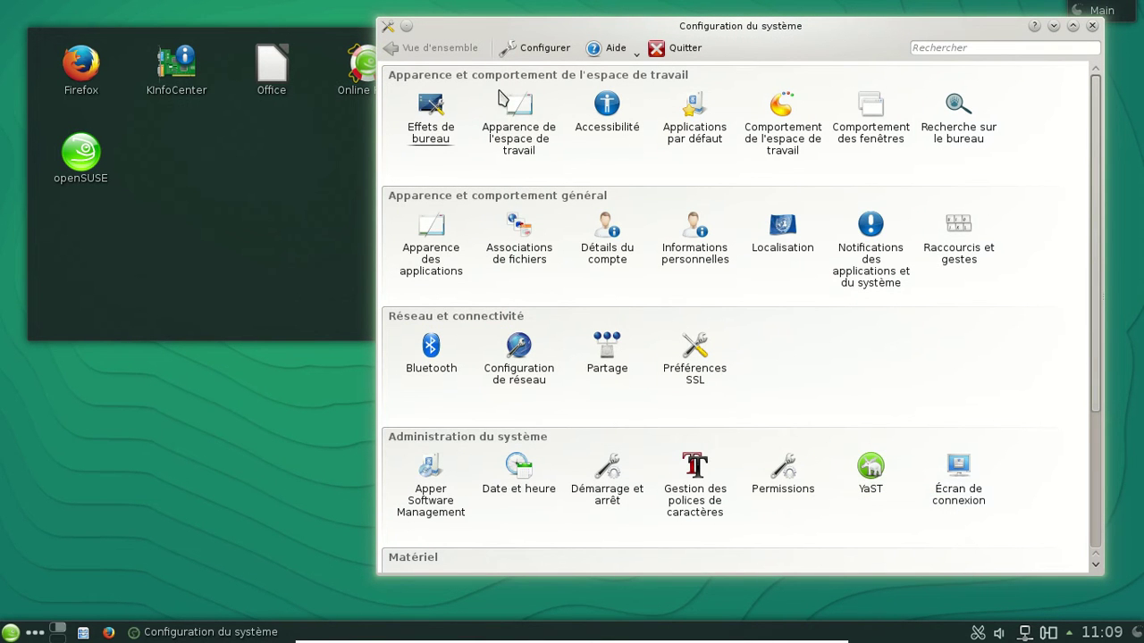
pyautogui.moveTo(1095, 210); pyautogui.dragTo(1083, 515)
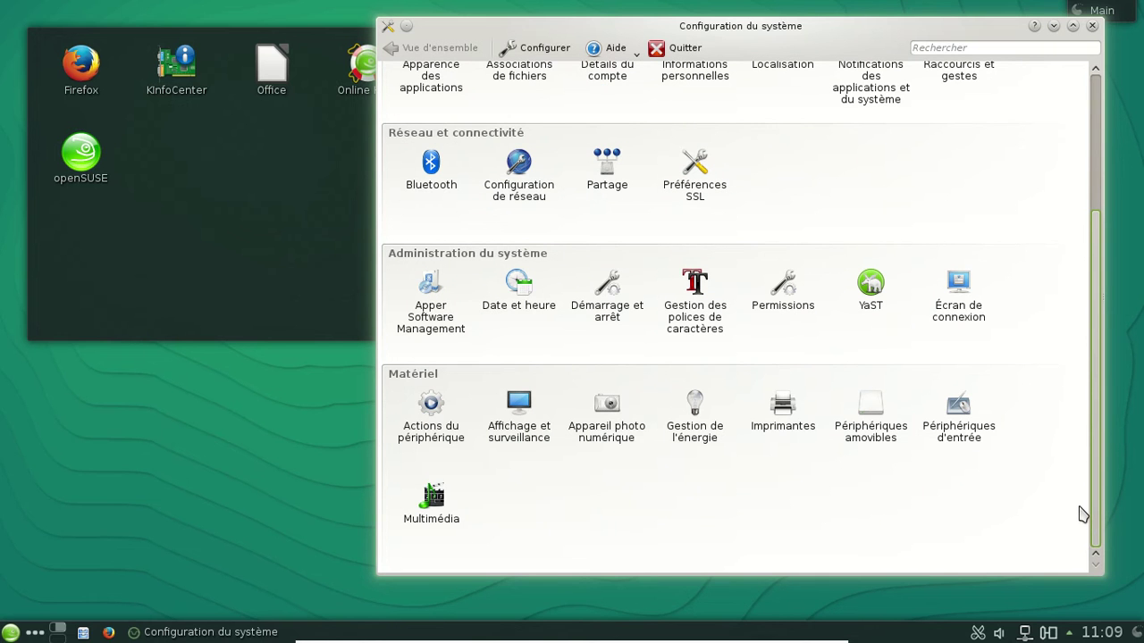
pyautogui.click(869, 287)
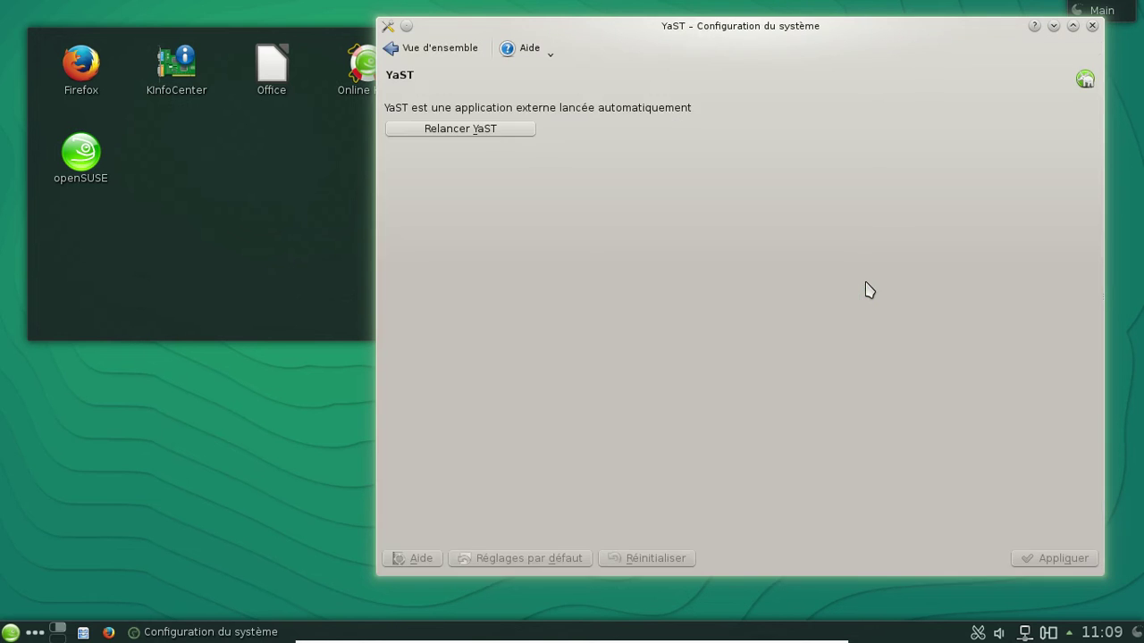
pyautogui.write('*********')
pyautogui.press('Return')
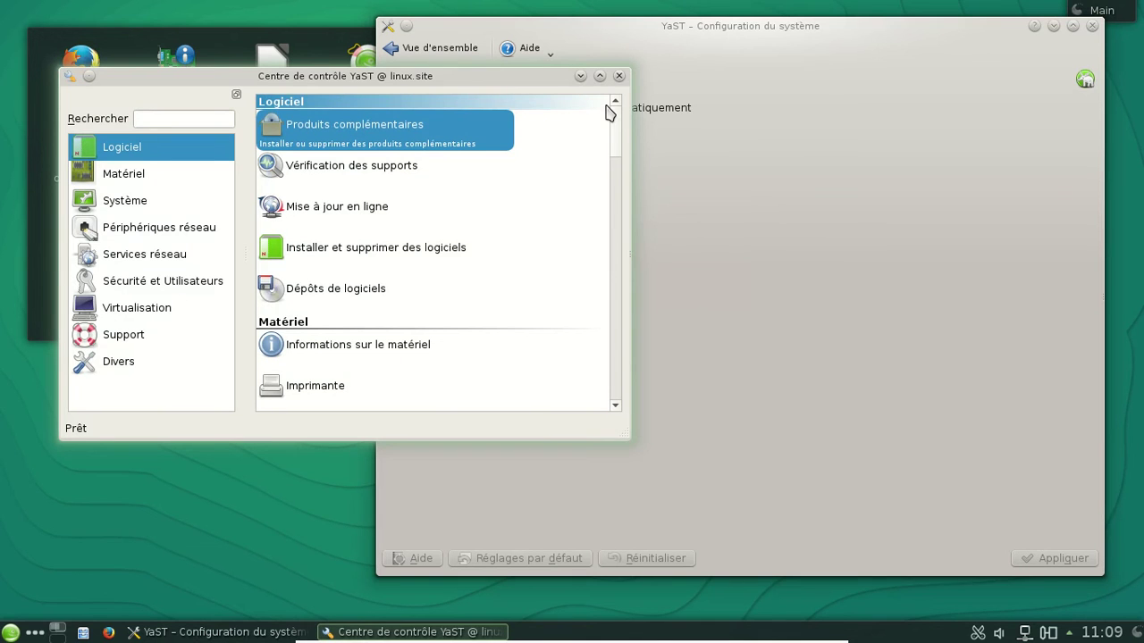
# Step: Return the Configuration du système window to its overview of all modules
pyautogui.click(822, 217)
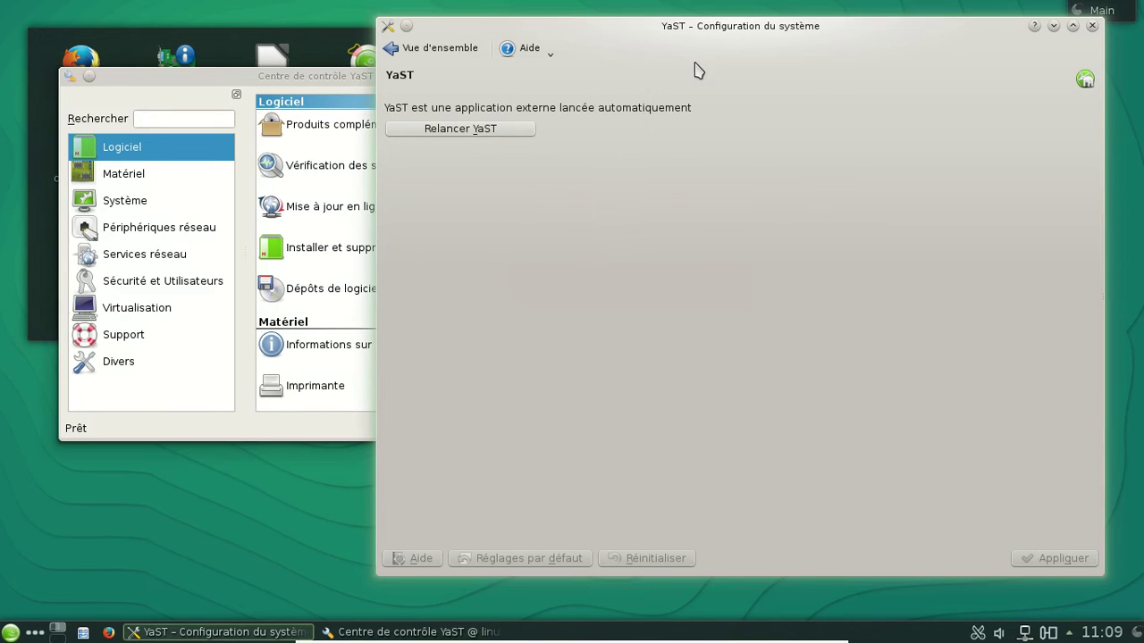
pyautogui.click(452, 49)
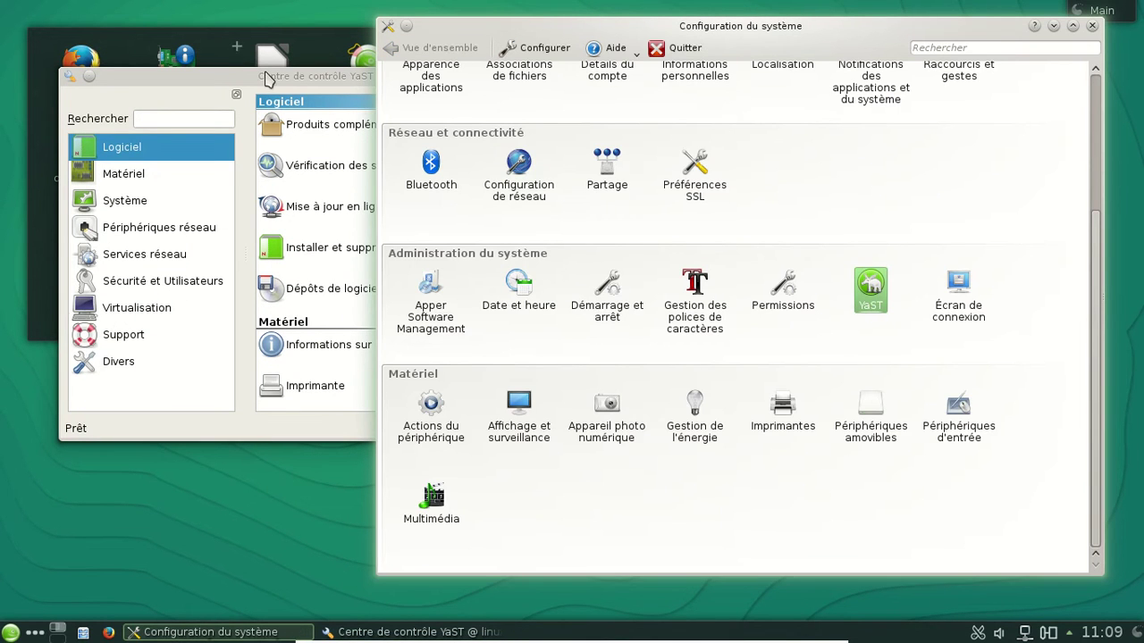
pyautogui.scroll(3, 876, 183)
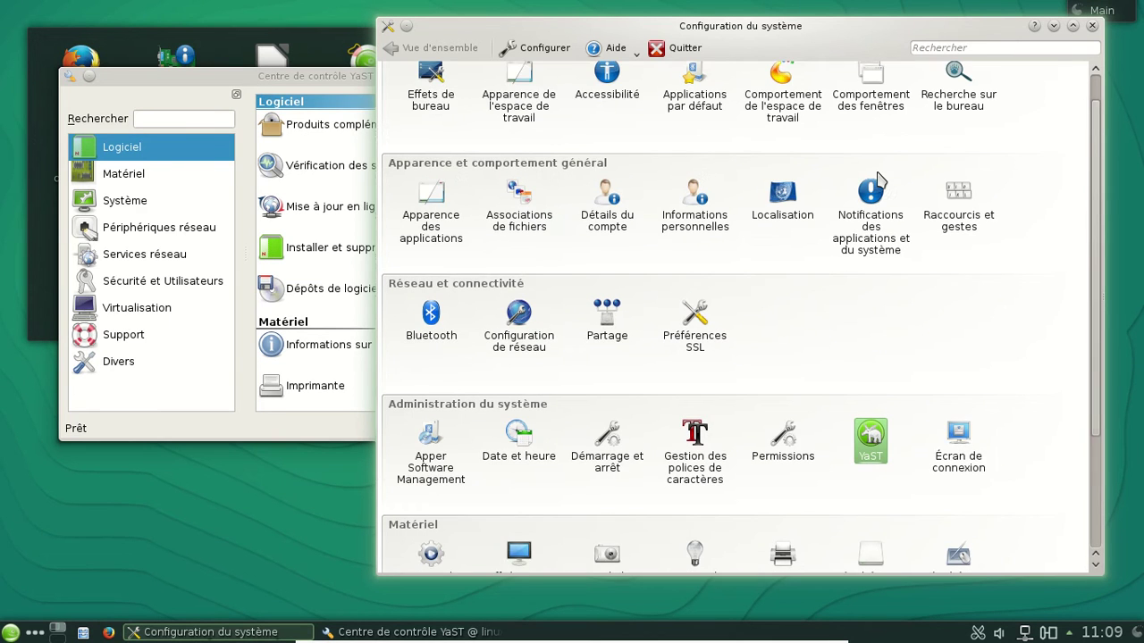
# Step: Move the YaST control centre clear of the system settings window and look over its Logiciel, Matériel, Système and Périphériques réseau modules
pyautogui.moveTo(313, 81); pyautogui.dragTo(258, 64)
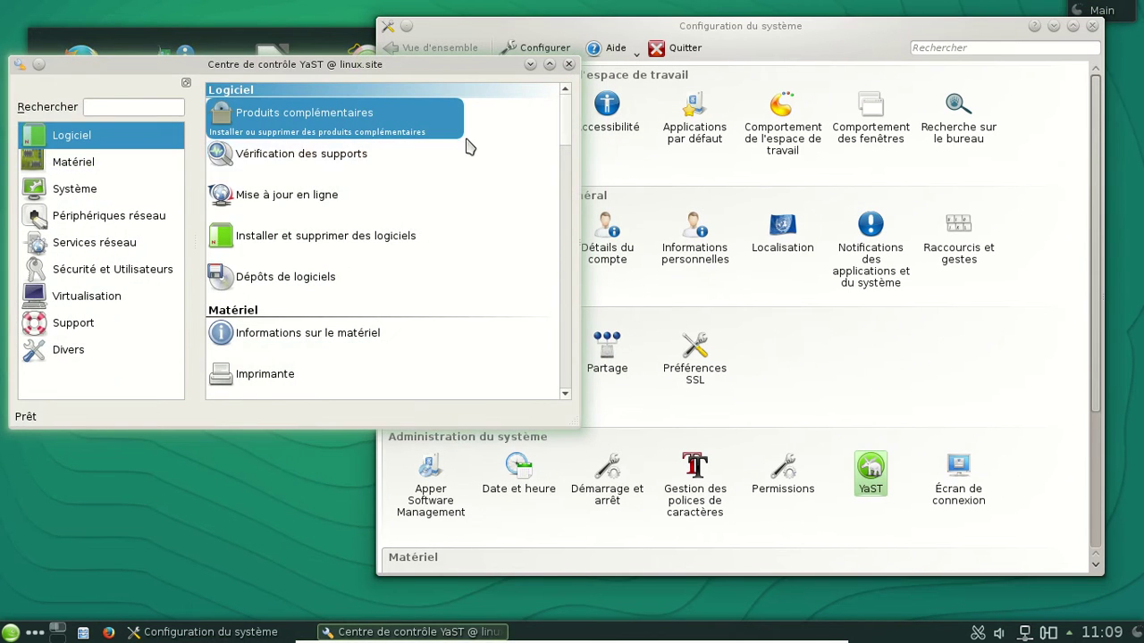
pyautogui.scroll(-5, 503, 218)
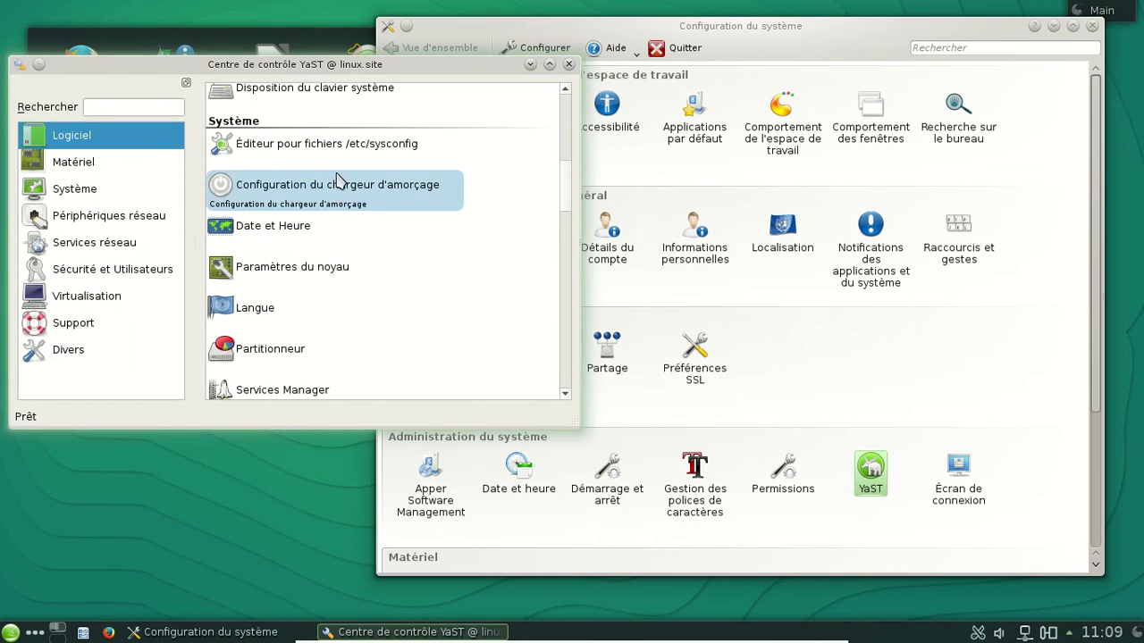
pyautogui.scroll(3, 445, 184)
pyautogui.scroll(-2, 429, 187)
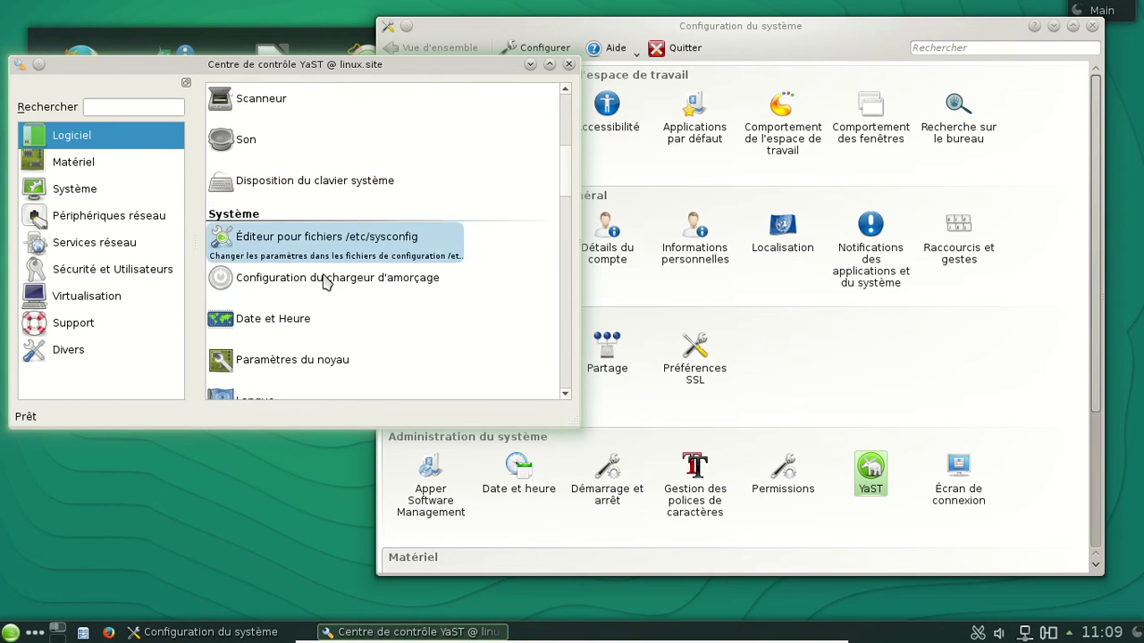
pyautogui.click(1070, 361)
pyautogui.scroll(-2, 290, 306)
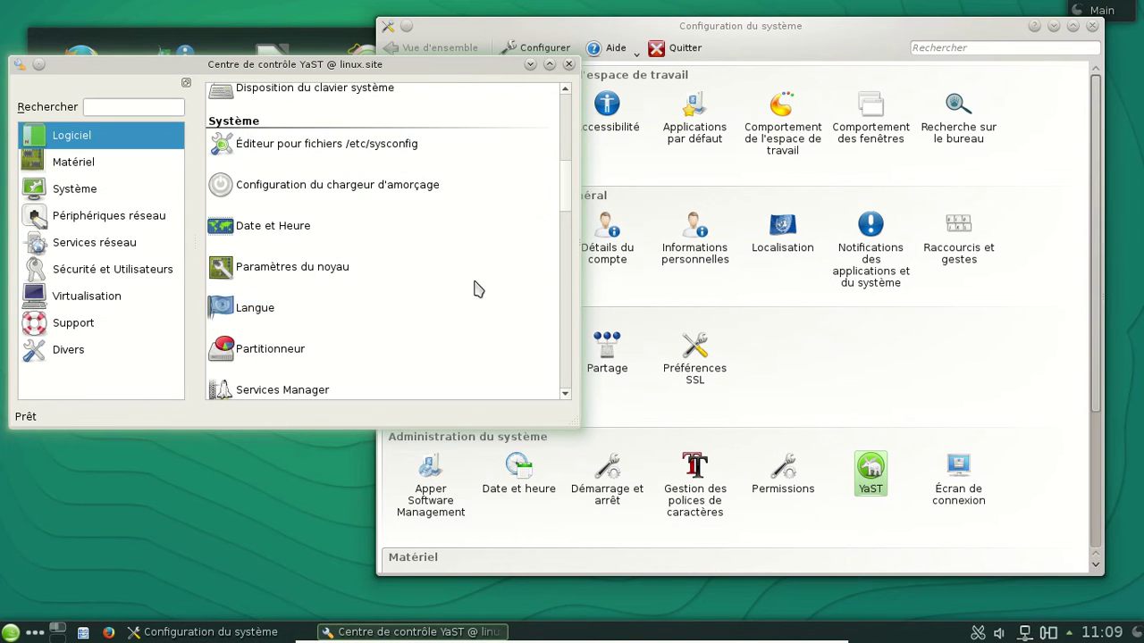
pyautogui.scroll(-6, 462, 295)
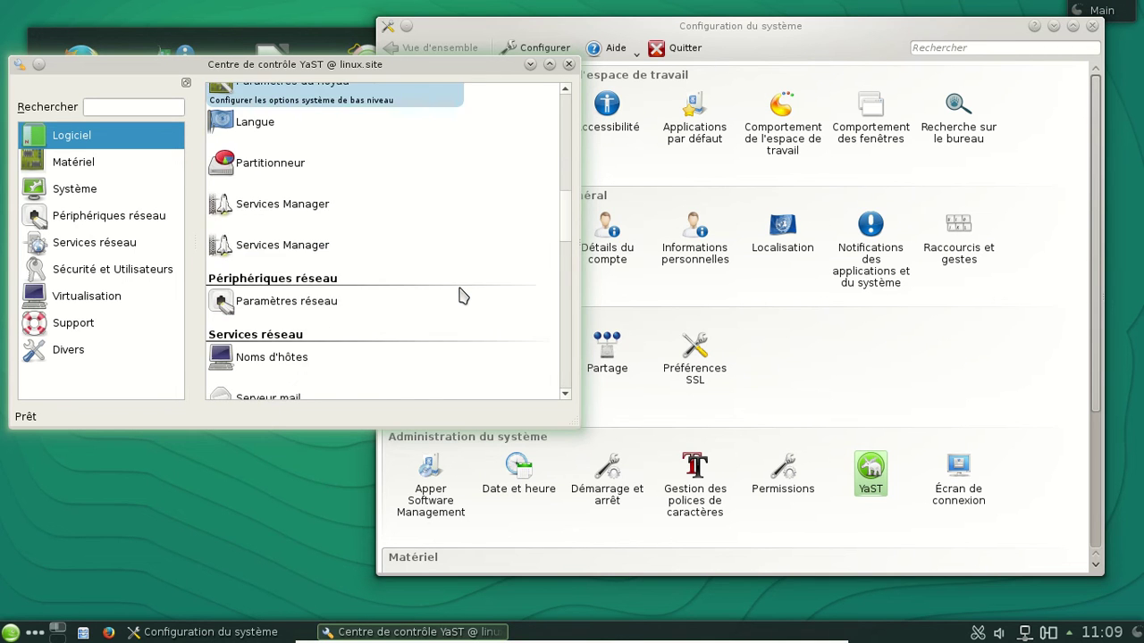
# Step: Switch to Configuration du système and look over its module categories down to Matériel for comparison with YaST
pyautogui.click(983, 402)
pyautogui.scroll(-1, 880, 393)
pyautogui.scroll(-4, 881, 393)
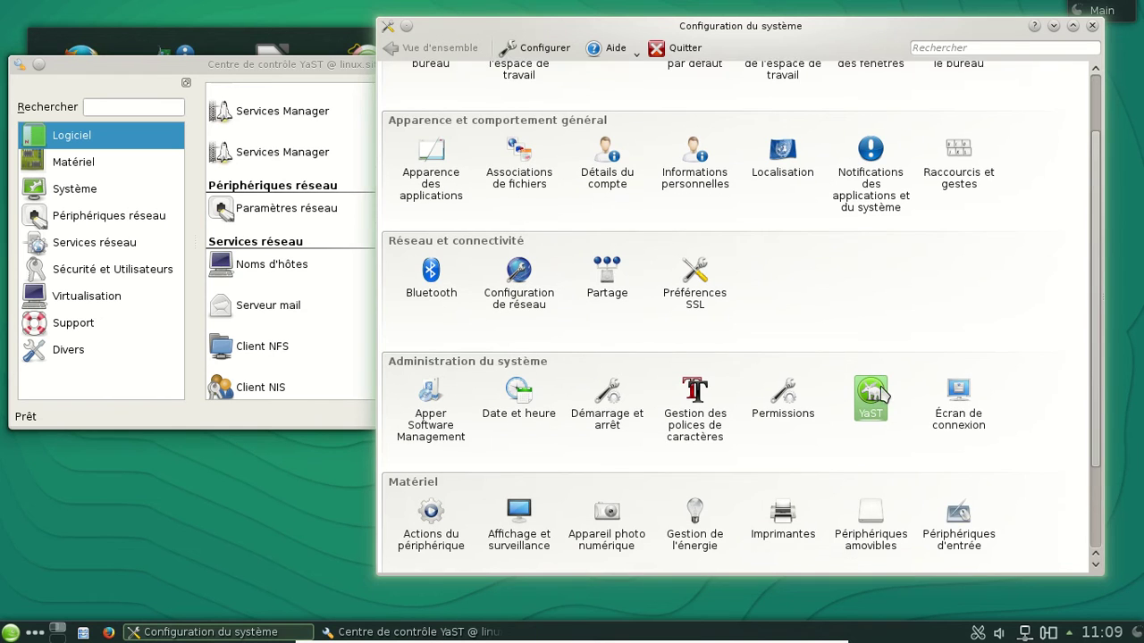
pyautogui.scroll(-2, 840, 469)
pyautogui.scroll(7, 843, 471)
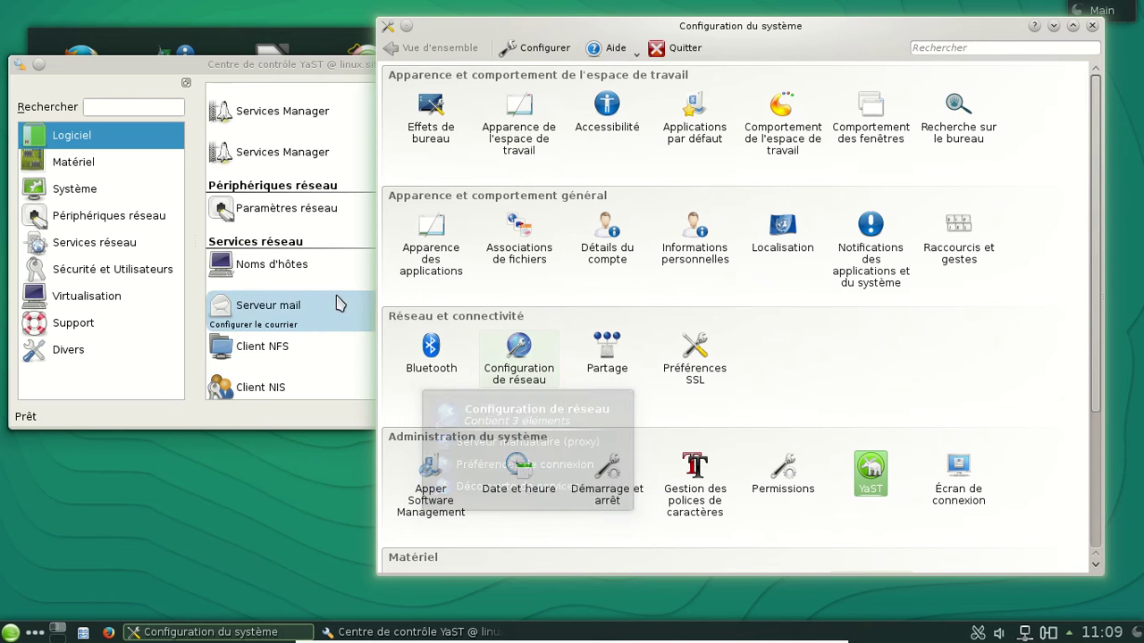
# Step: Look through the remaining YaST modules, covering Services réseau, Sécurité et Utilisateurs, Virtualisation, Support and Divers
pyautogui.click(312, 64)
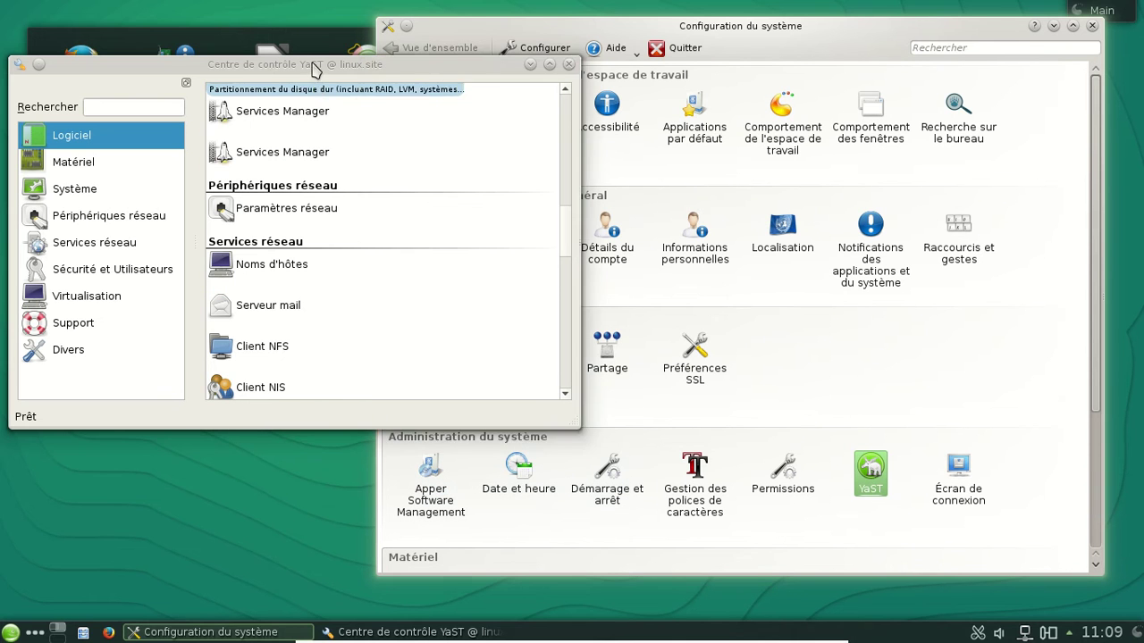
pyautogui.scroll(-10, 471, 196)
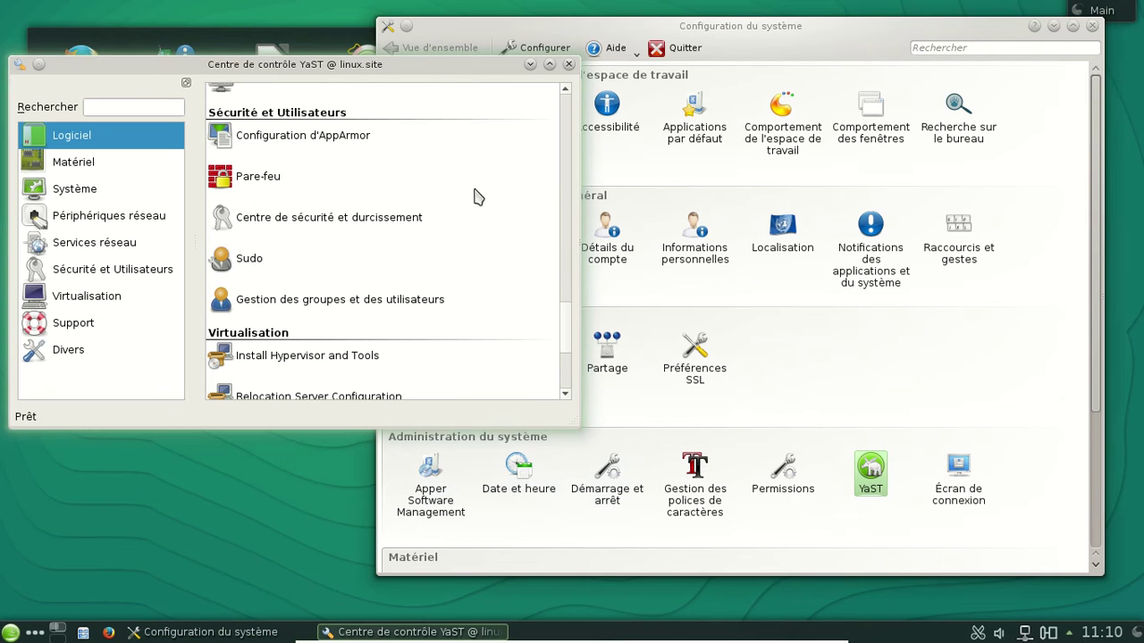
pyautogui.scroll(6, 474, 197)
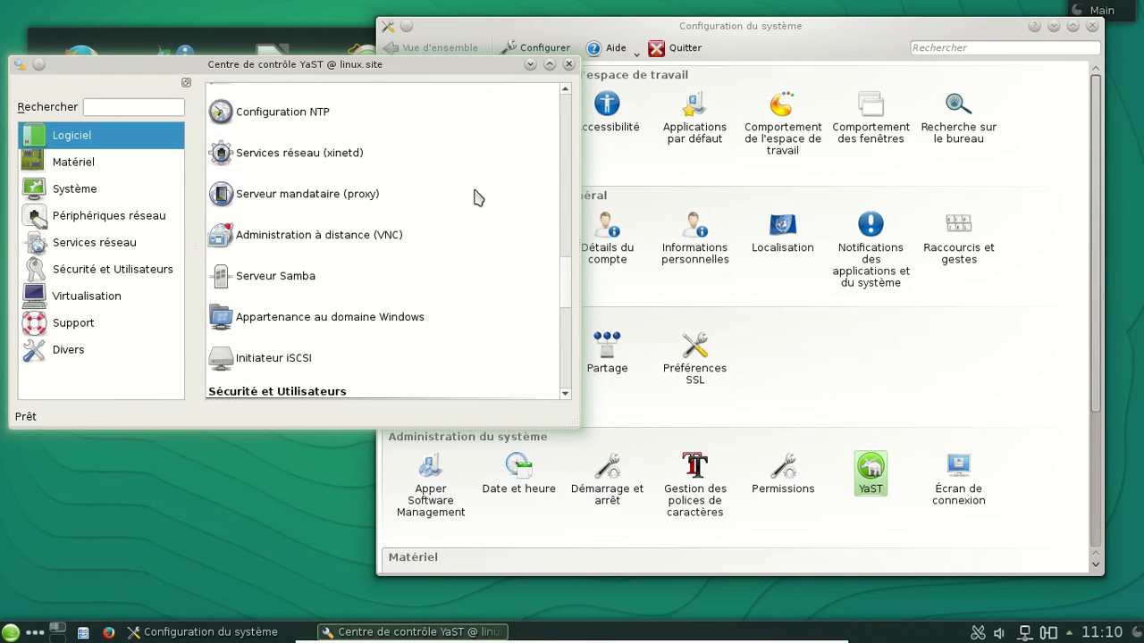
pyautogui.scroll(-4, 473, 196)
pyautogui.scroll(-4, 478, 198)
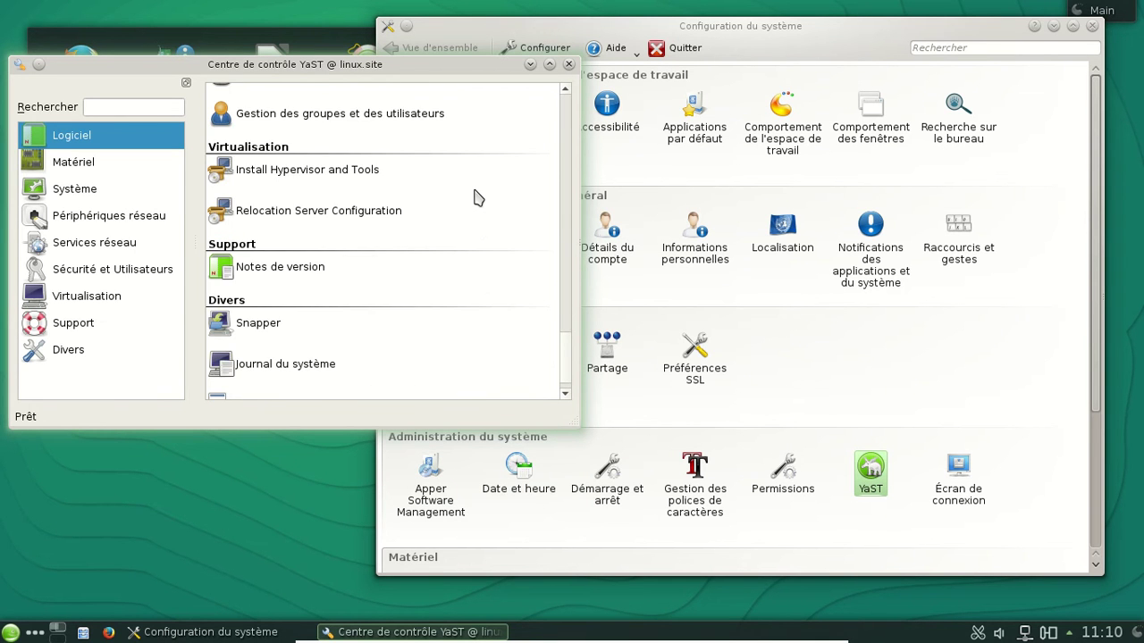
pyautogui.scroll(2, 478, 197)
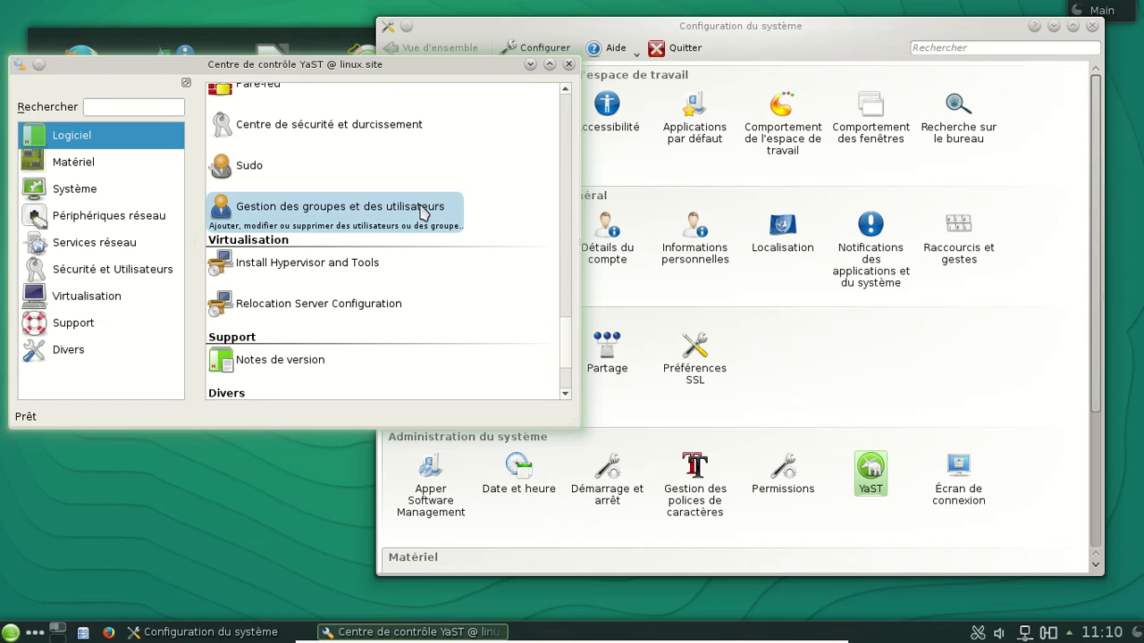
# Step: Examine the system settings overview for modules that overlap with YaST, including Apper Software Management and the Matériel section
pyautogui.click(1026, 360)
pyautogui.scroll(-5, 1027, 360)
pyautogui.scroll(-1, 994, 389)
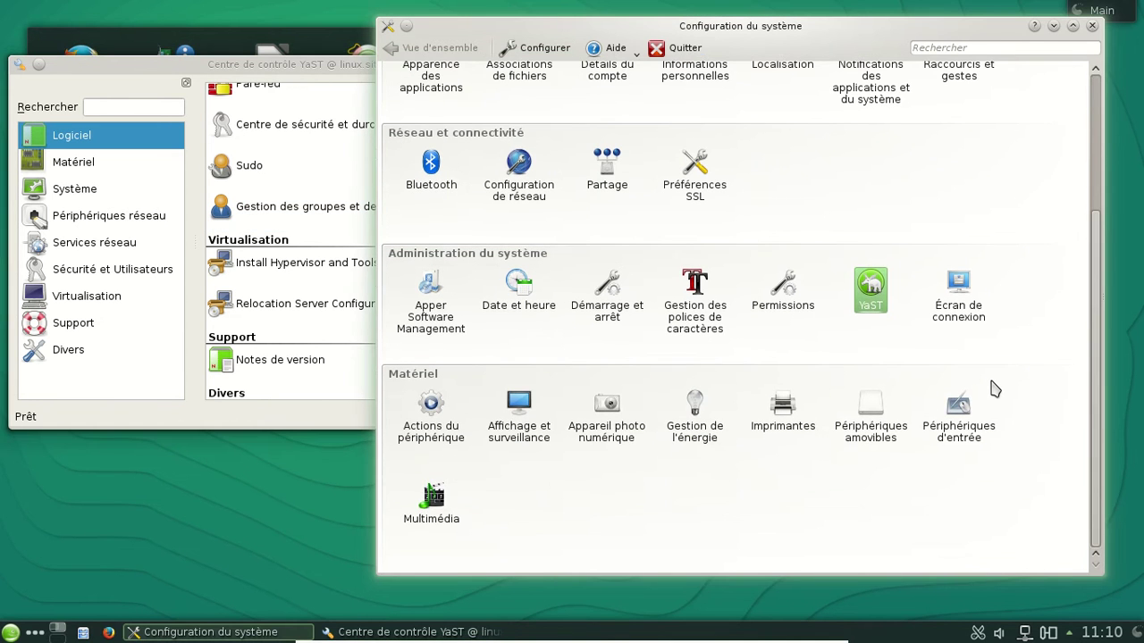
pyautogui.scroll(3, 994, 388)
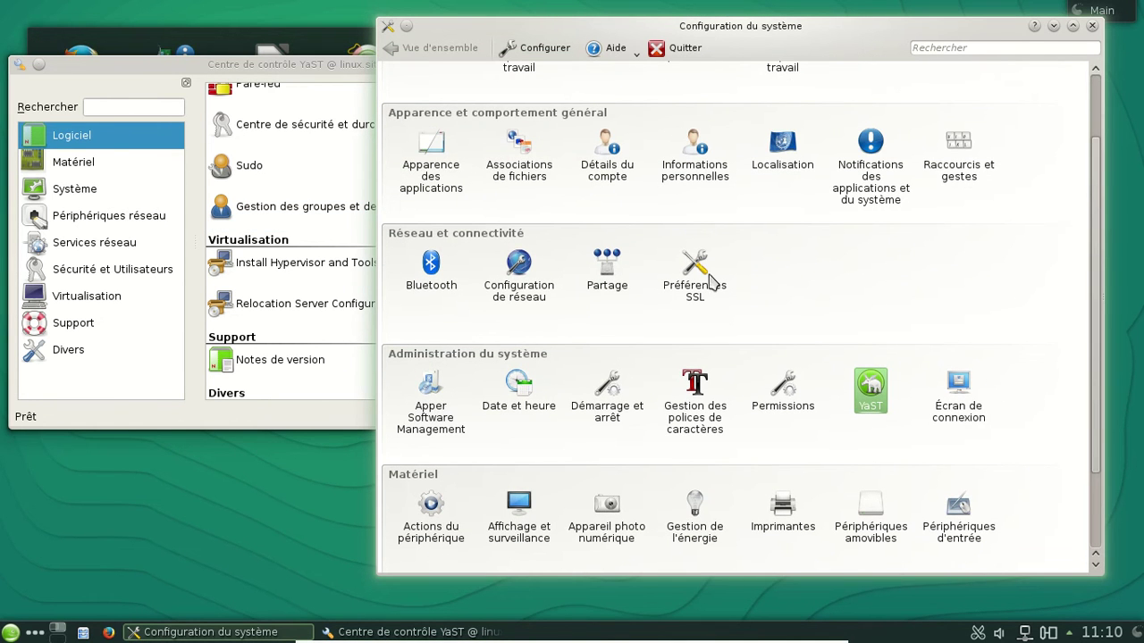
pyautogui.scroll(-1, 972, 265)
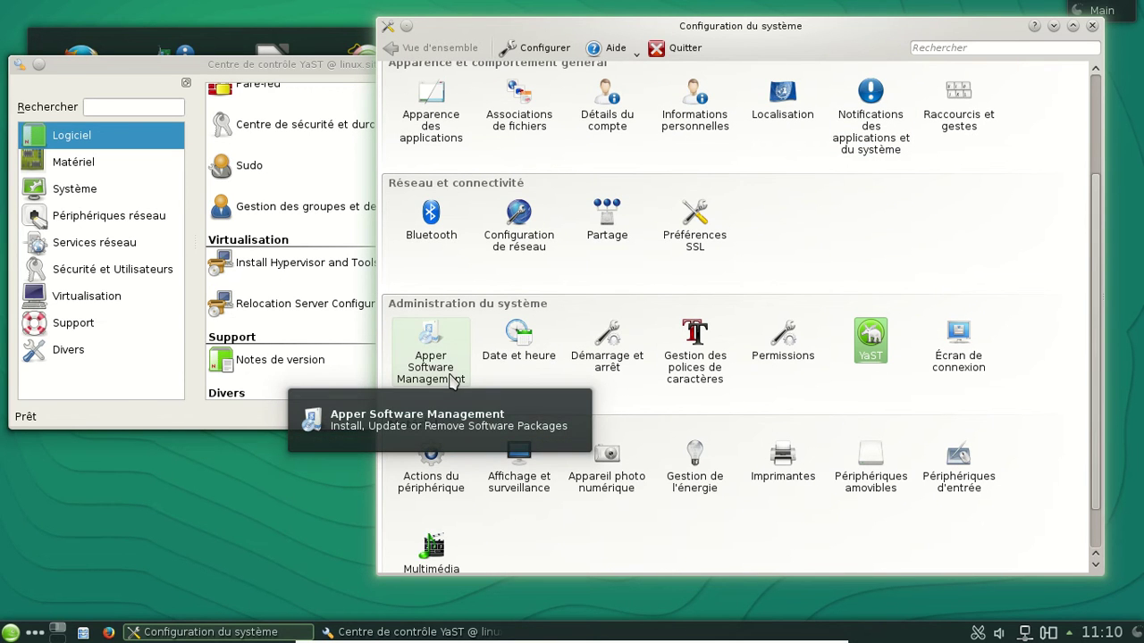
pyautogui.scroll(-1, 989, 245)
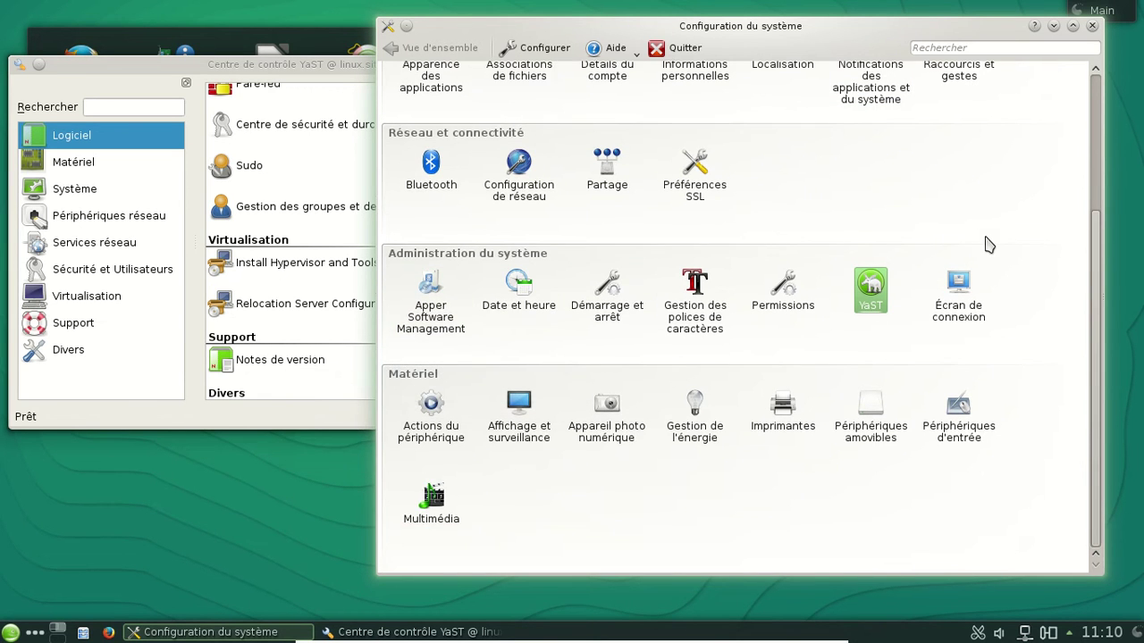
pyautogui.scroll(1, 988, 249)
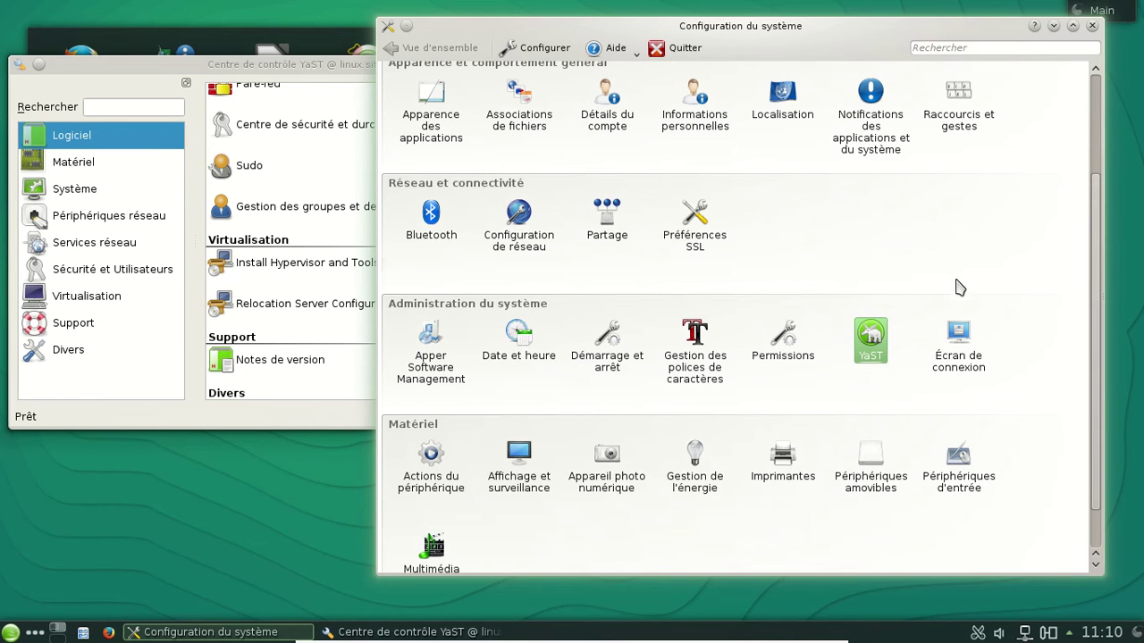
pyautogui.scroll(3, 958, 288)
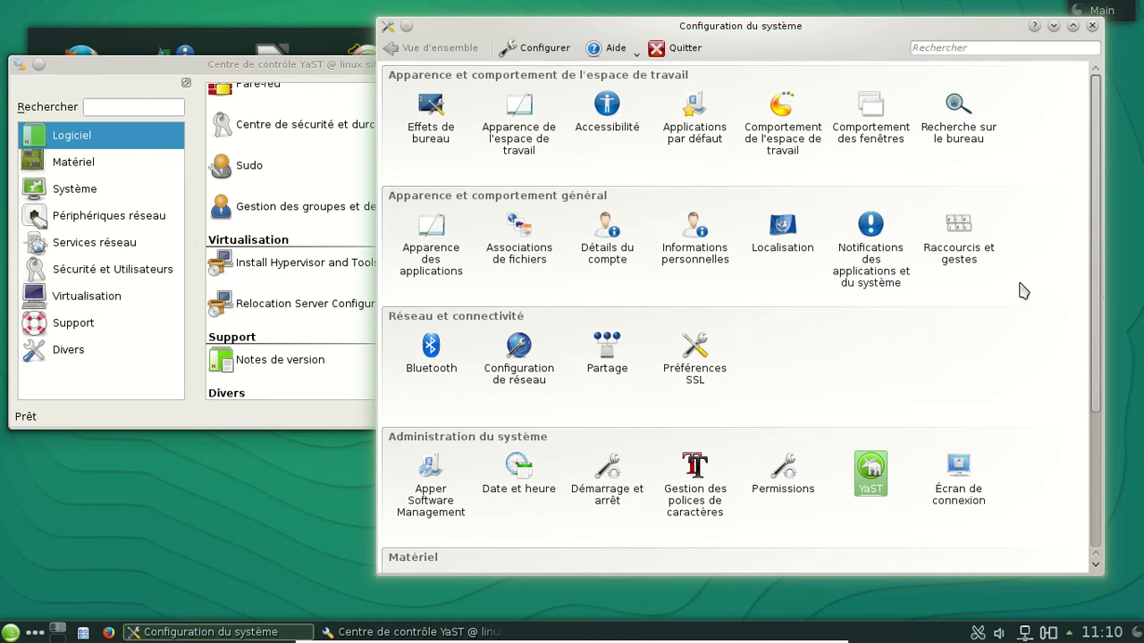
pyautogui.scroll(-4, 1025, 292)
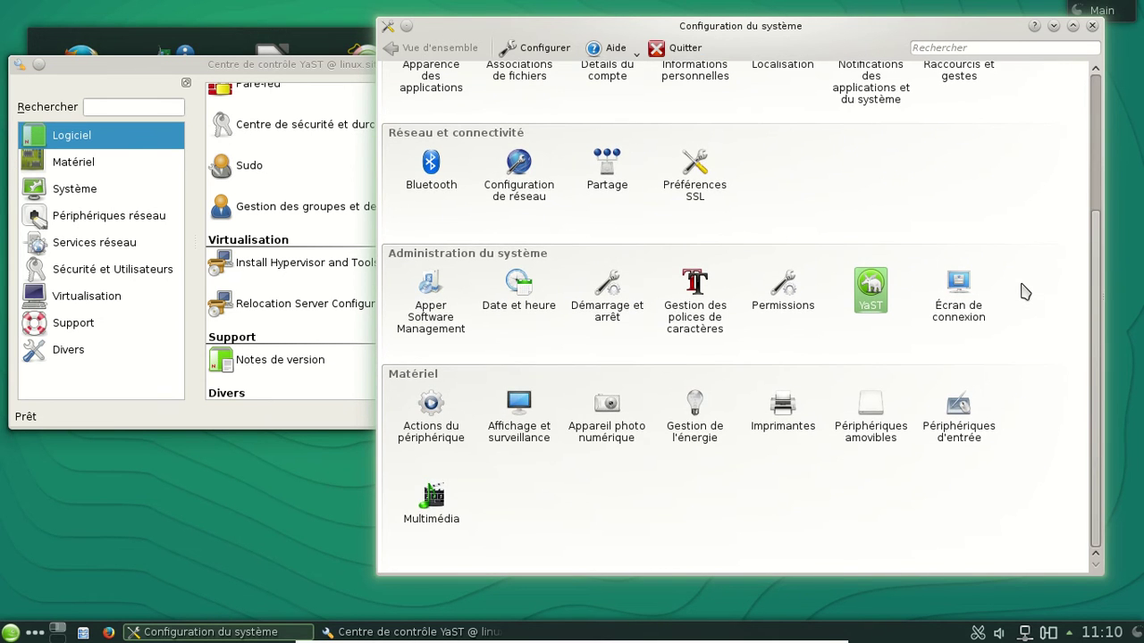
# Step: Search the system settings for "Compte utilisateur et mot de passe" and open the Détails du compte module
pyautogui.scroll(1, 1014, 277)
pyautogui.click(949, 48)
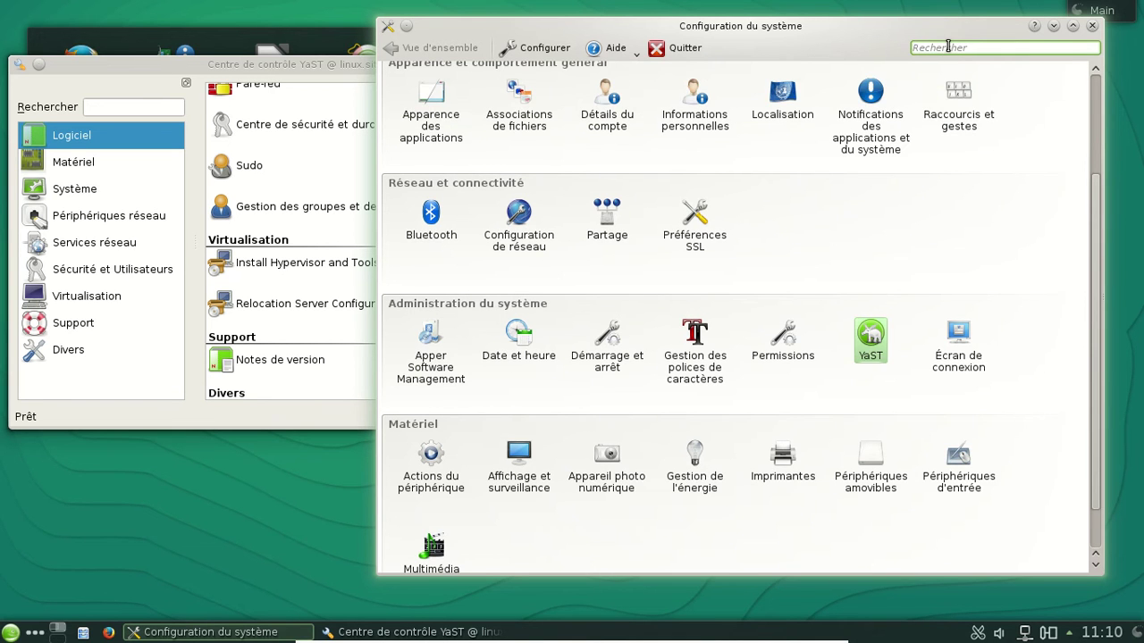
pyautogui.write('compte utilisateur et mot de passe')
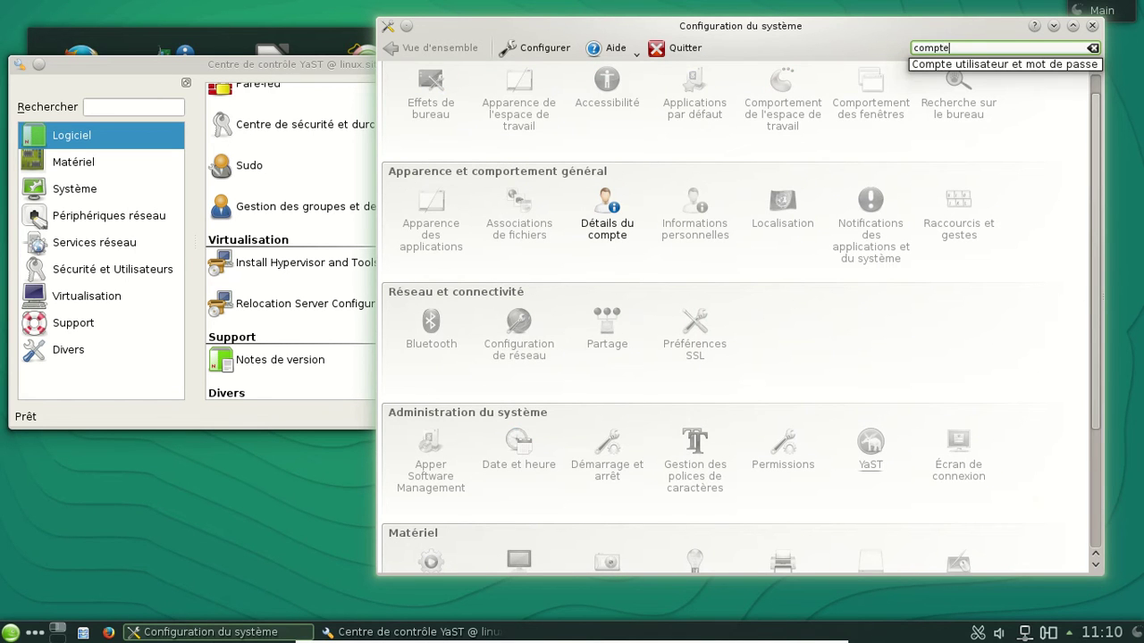
pyautogui.click(974, 64)
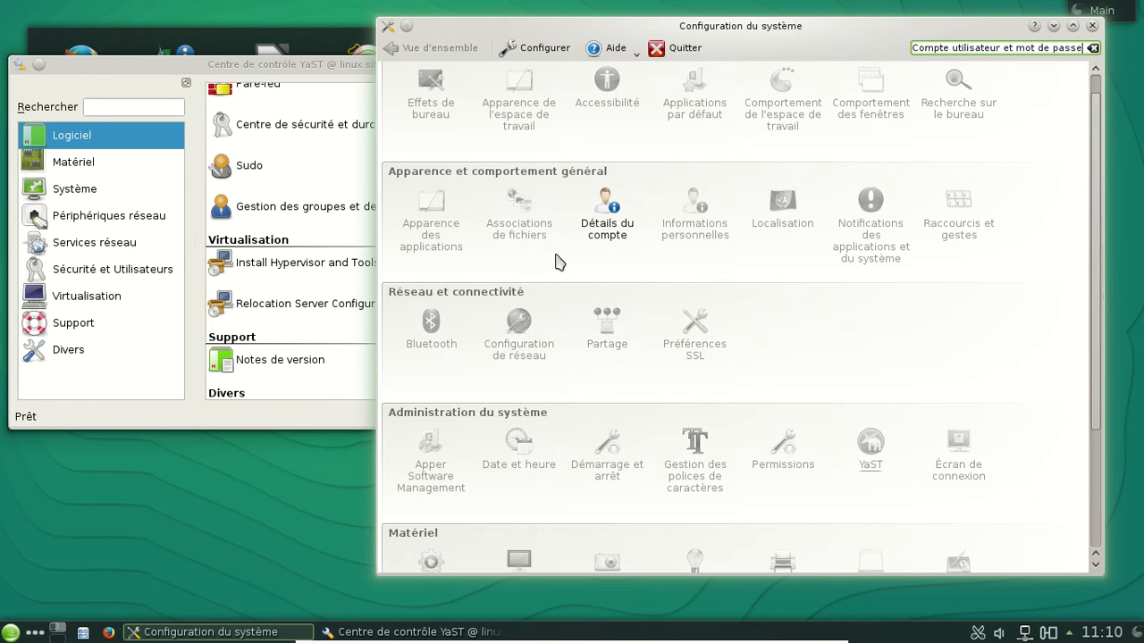
pyautogui.click(608, 228)
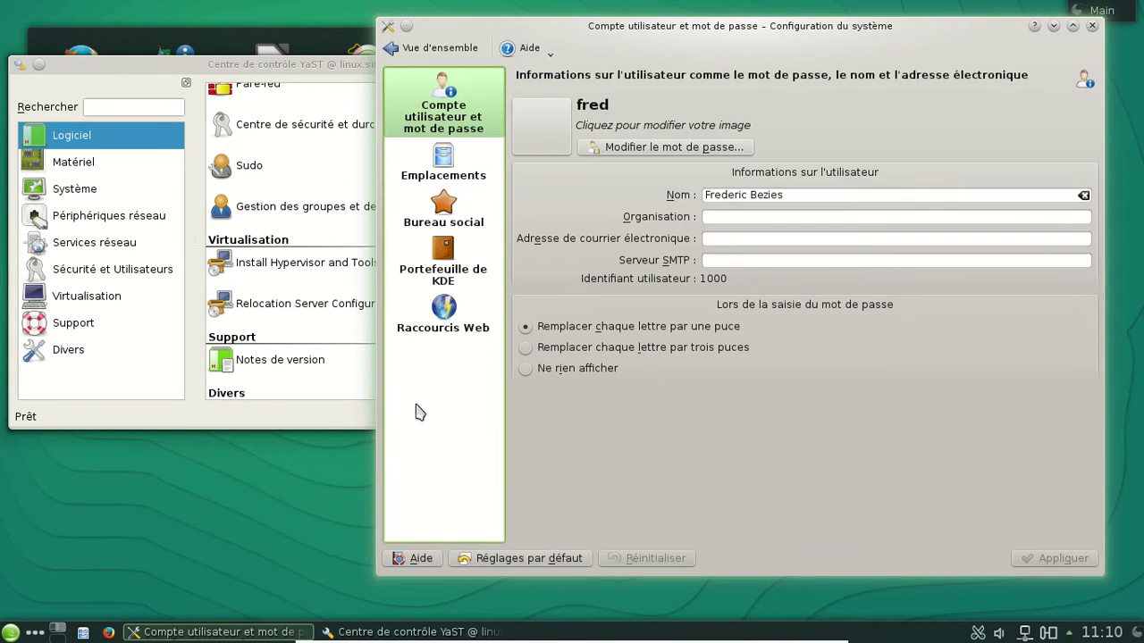
# Step: Compare the account settings with YaST's Gestion des groupes et des utilisateurs entry, and return the system settings to the overview
pyautogui.click(272, 76)
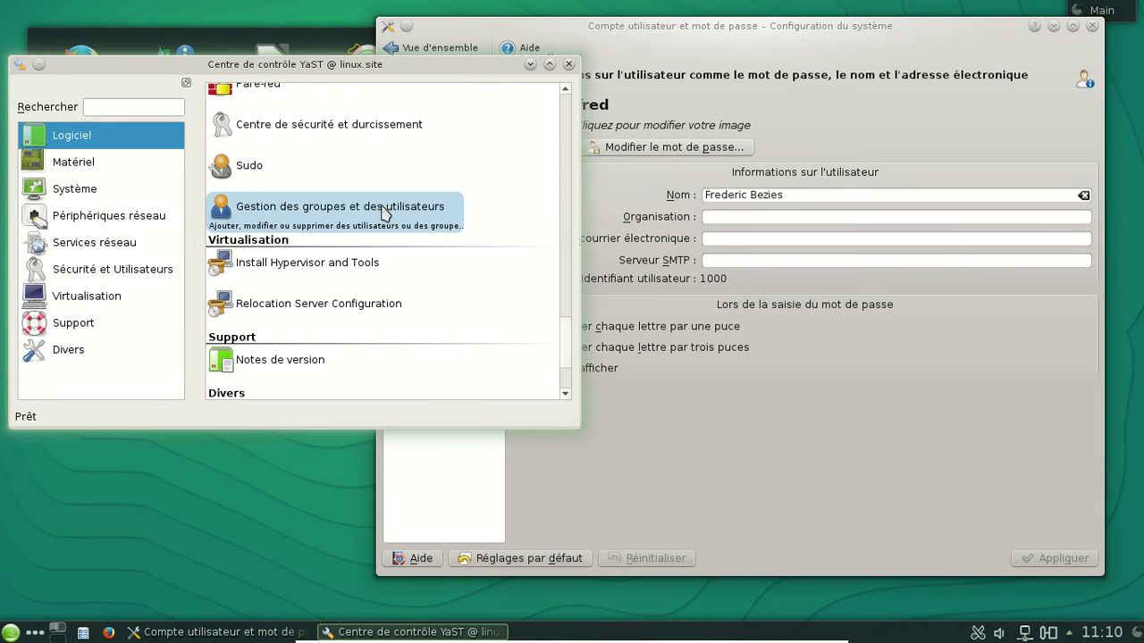
pyautogui.click(761, 50)
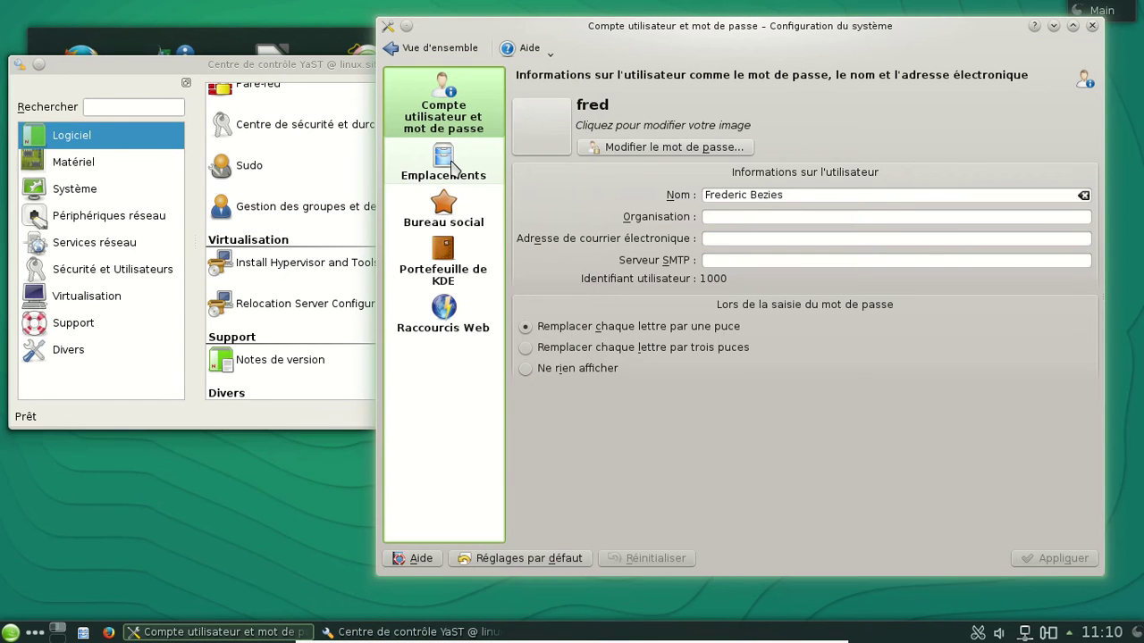
pyautogui.click(415, 48)
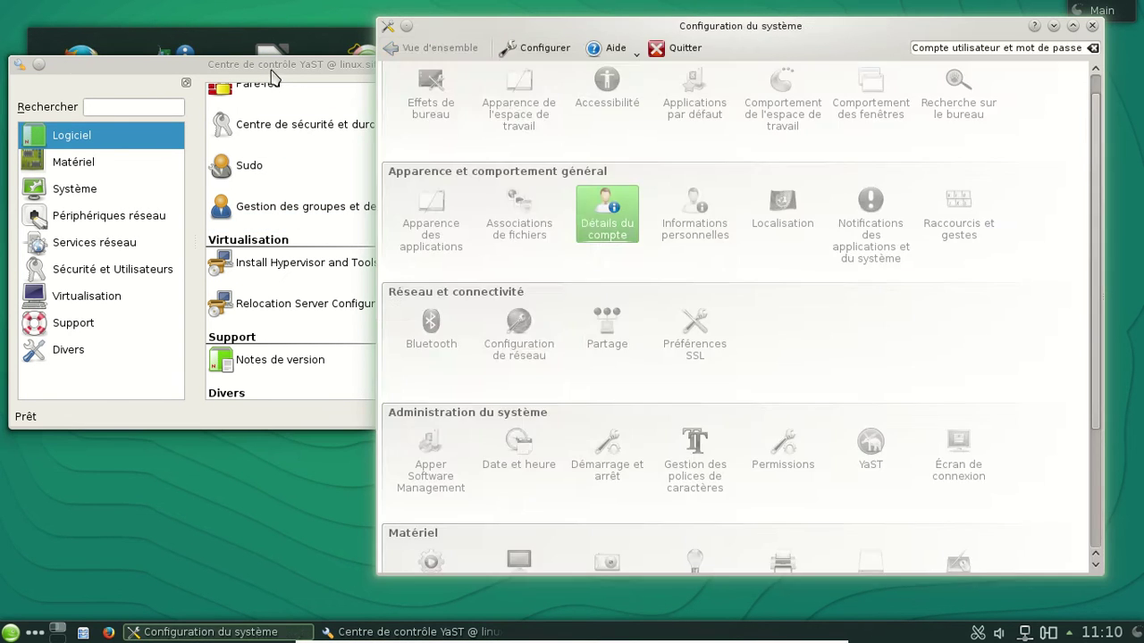
# Step: Review the YaST modules once more, from Serveur Samba down to the Divers section
pyautogui.click(401, 116)
pyautogui.scroll(3, 418, 226)
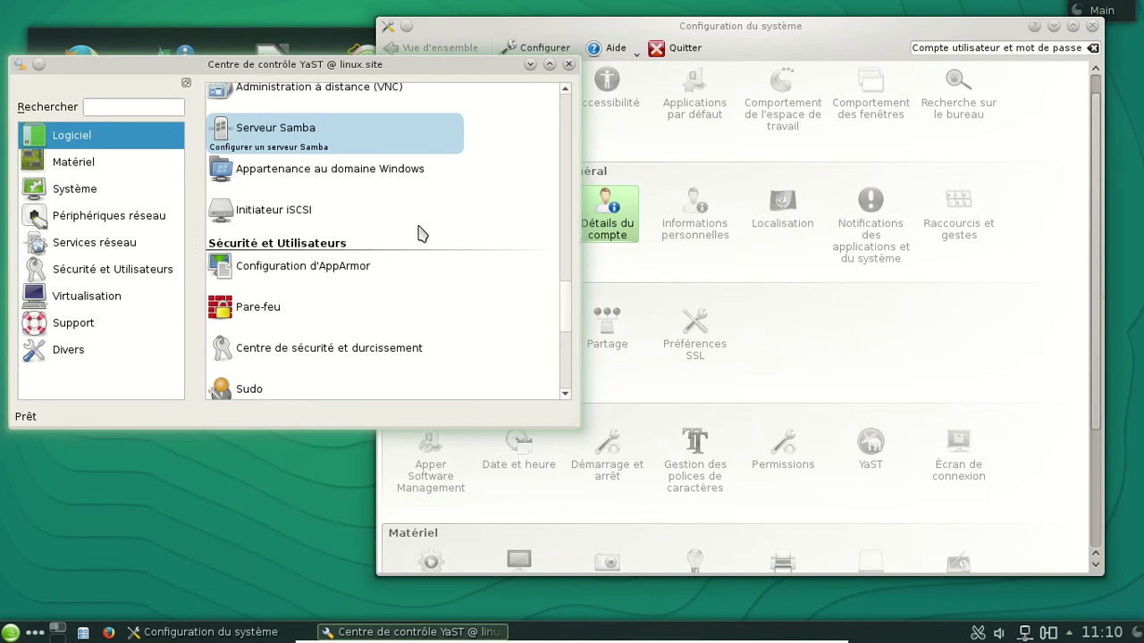
pyautogui.scroll(-5, 424, 233)
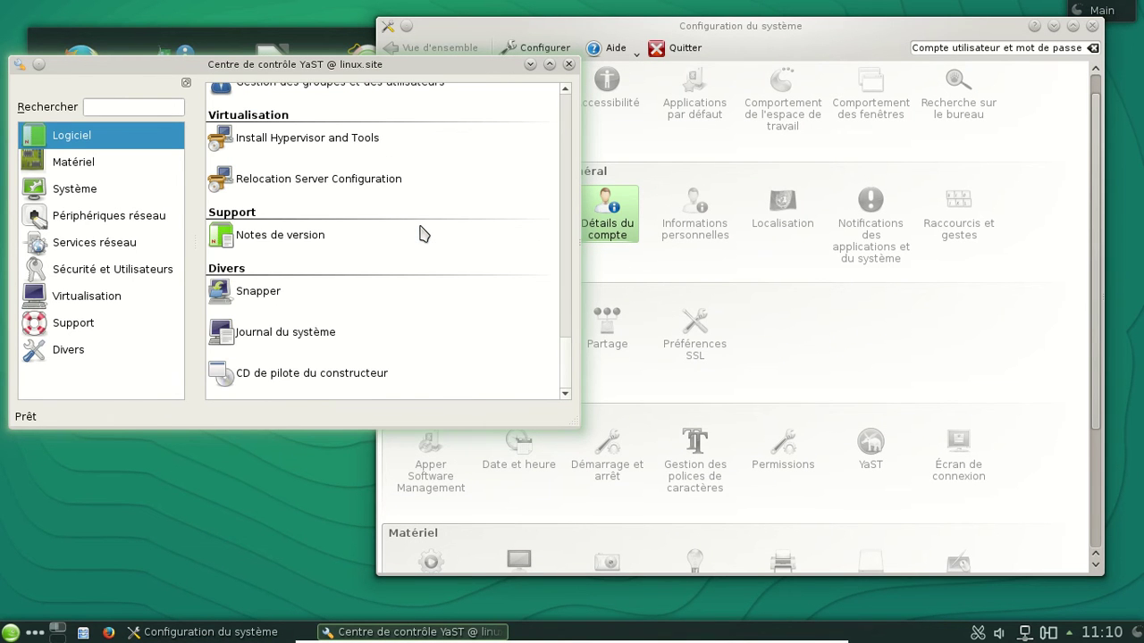
# Step: Close the YaST control centre and clear the module search in Configuration du système
pyautogui.moveTo(566, 361); pyautogui.dragTo(565, 108)
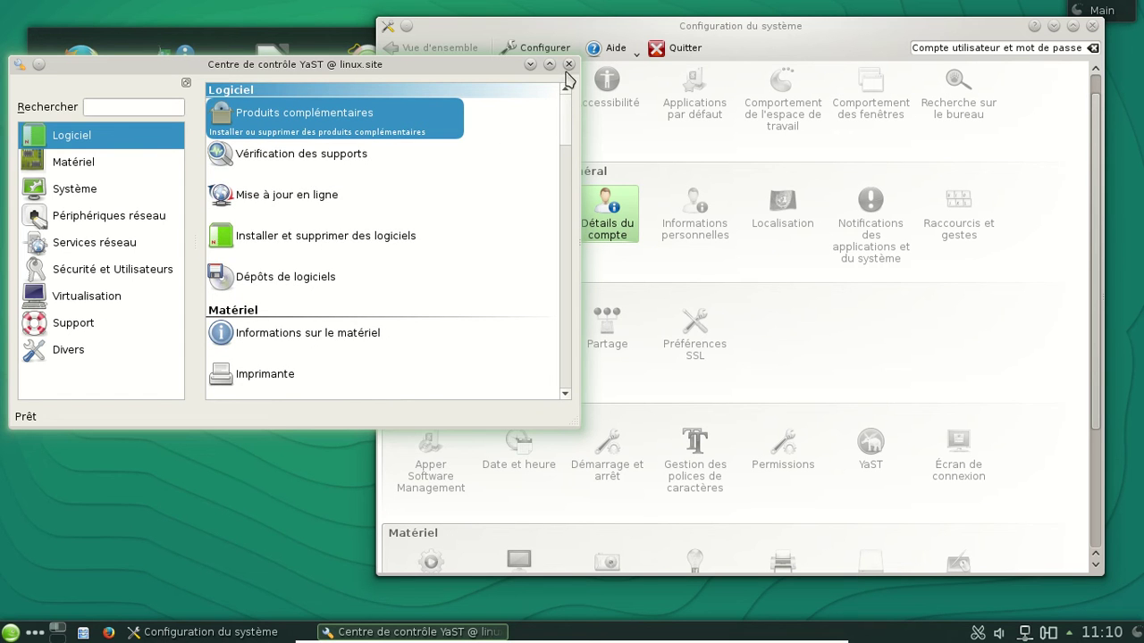
pyautogui.click(568, 64)
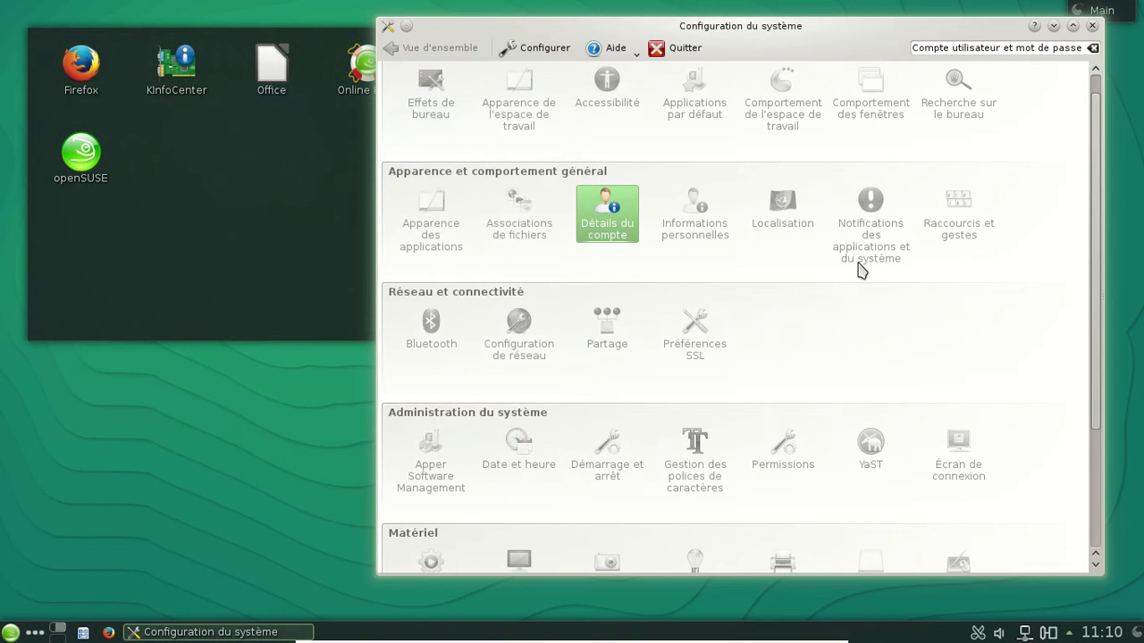
pyautogui.click(1092, 48)
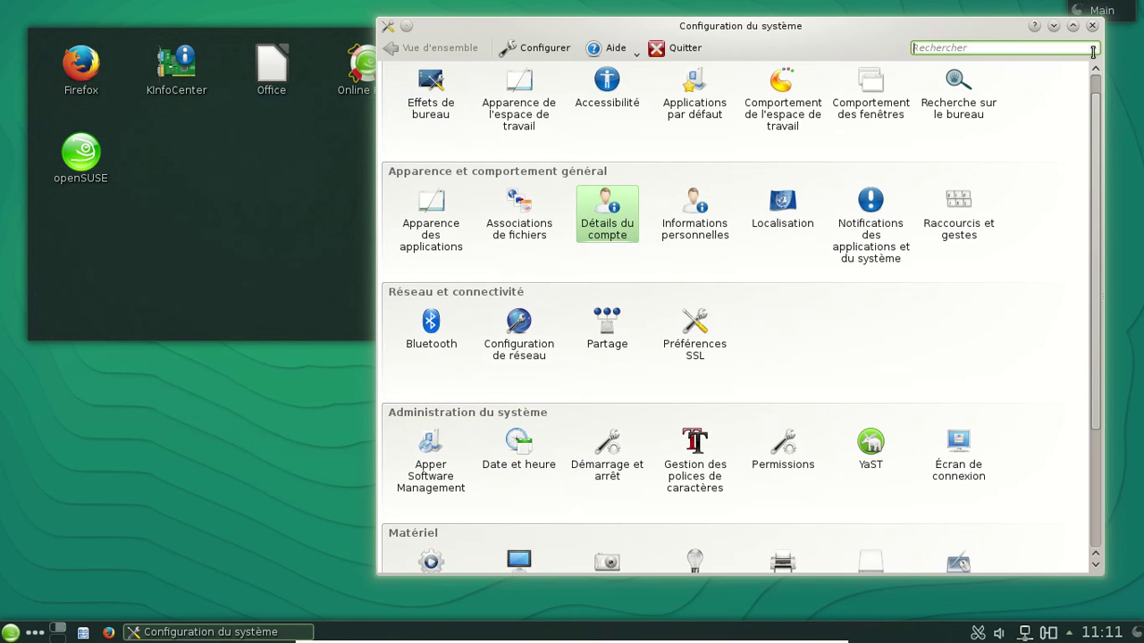
# Step: List the installed software in Apper Software Management and search the packages by name for "32bit"
pyautogui.click(447, 465)
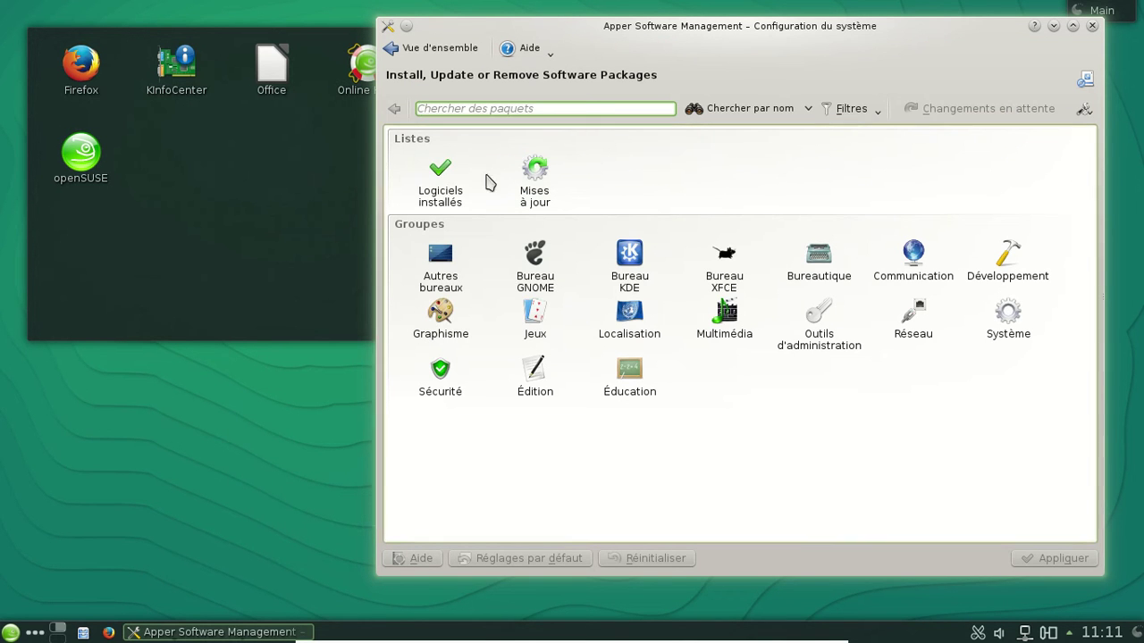
pyautogui.click(444, 184)
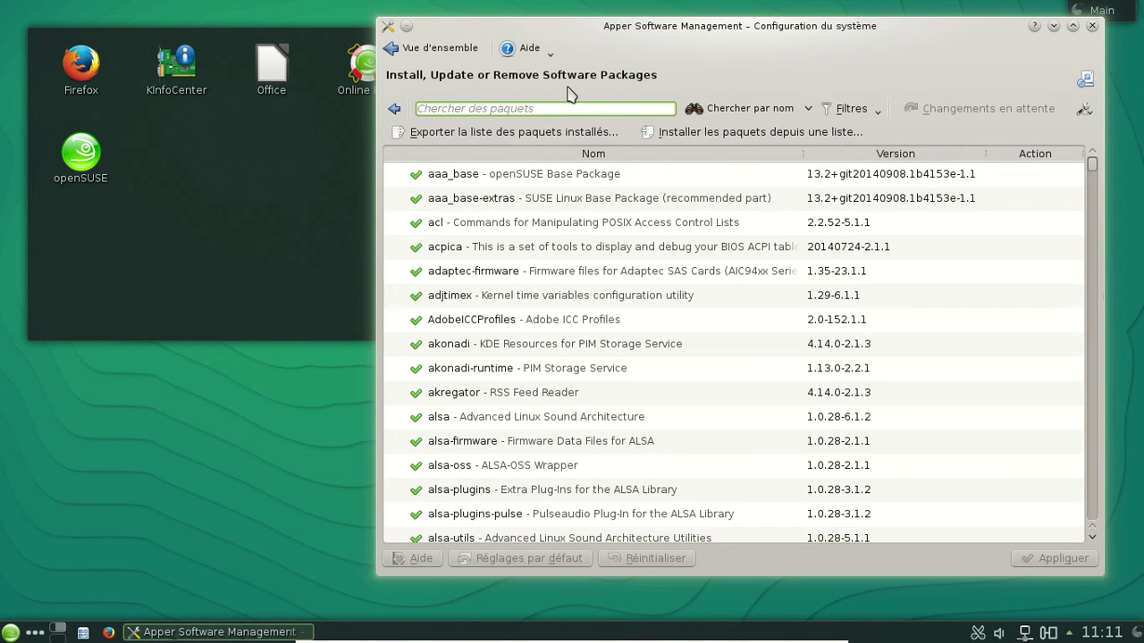
pyautogui.write('32bits')
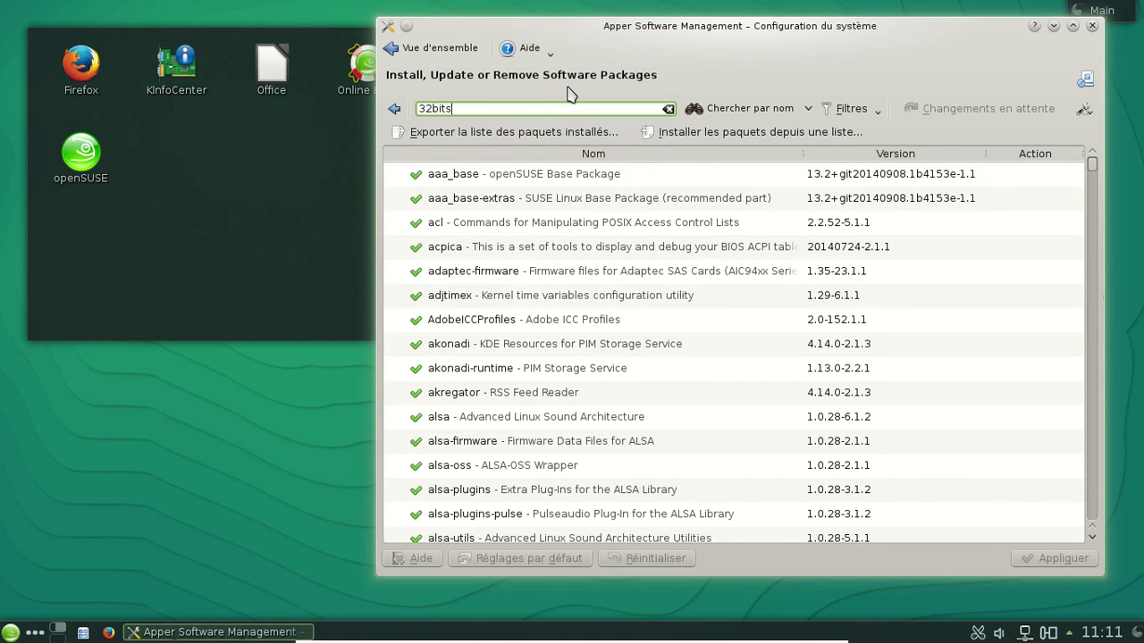
pyautogui.press('BackSpace')
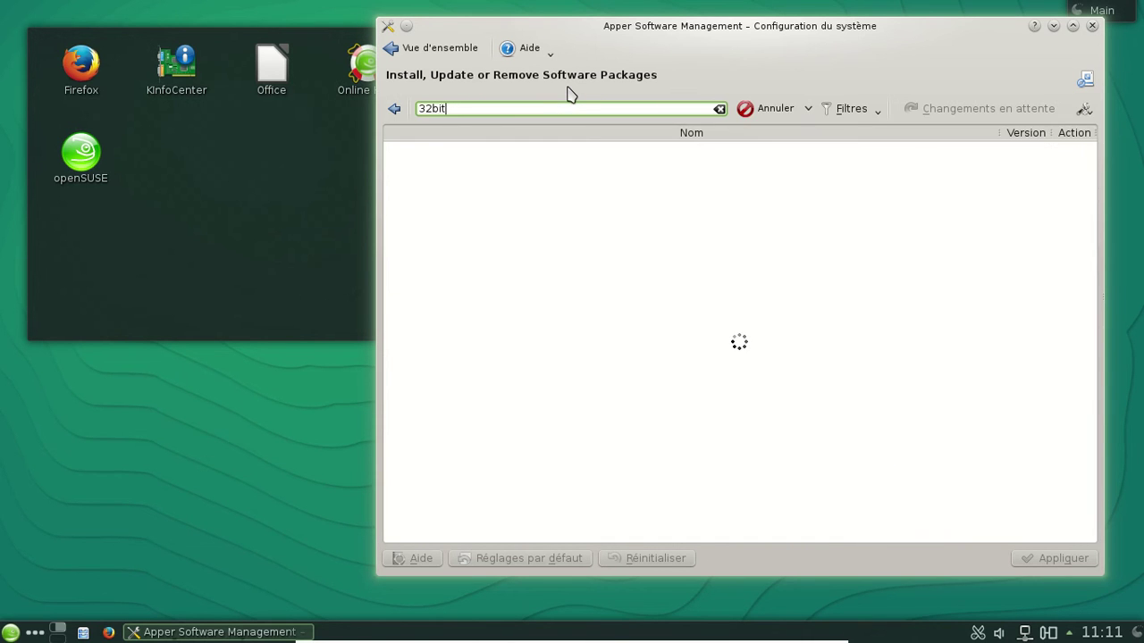
# Step: Filter the 32bit package results to installed packages only and review the whole list from cups-libs-32bit to systemd-32bit
pyautogui.moveTo(1028, 165)
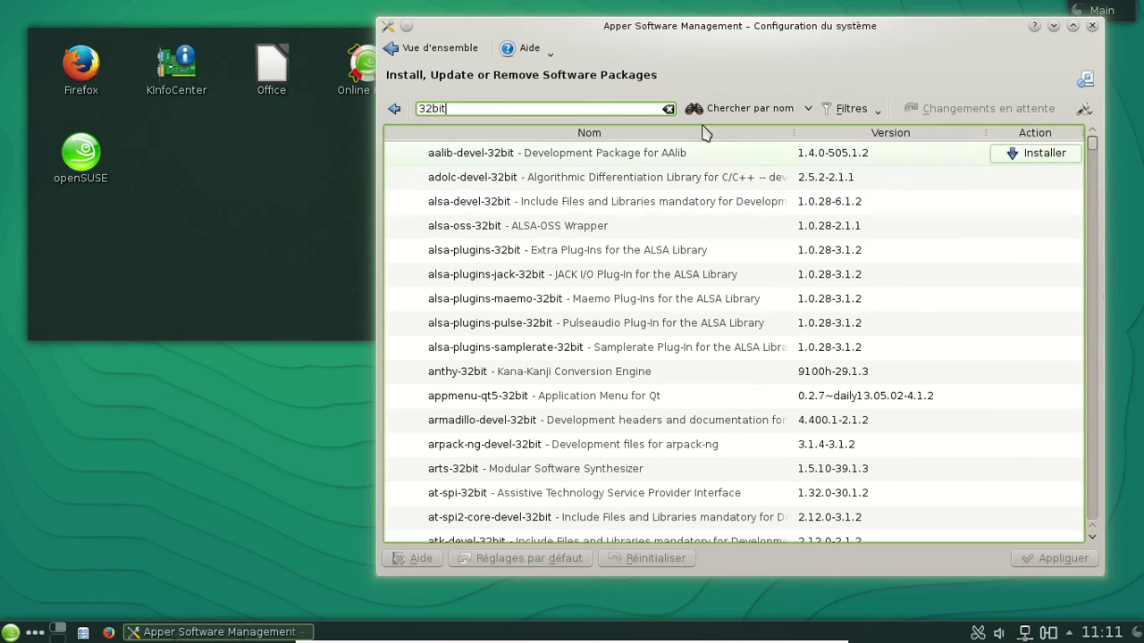
pyautogui.click(858, 109)
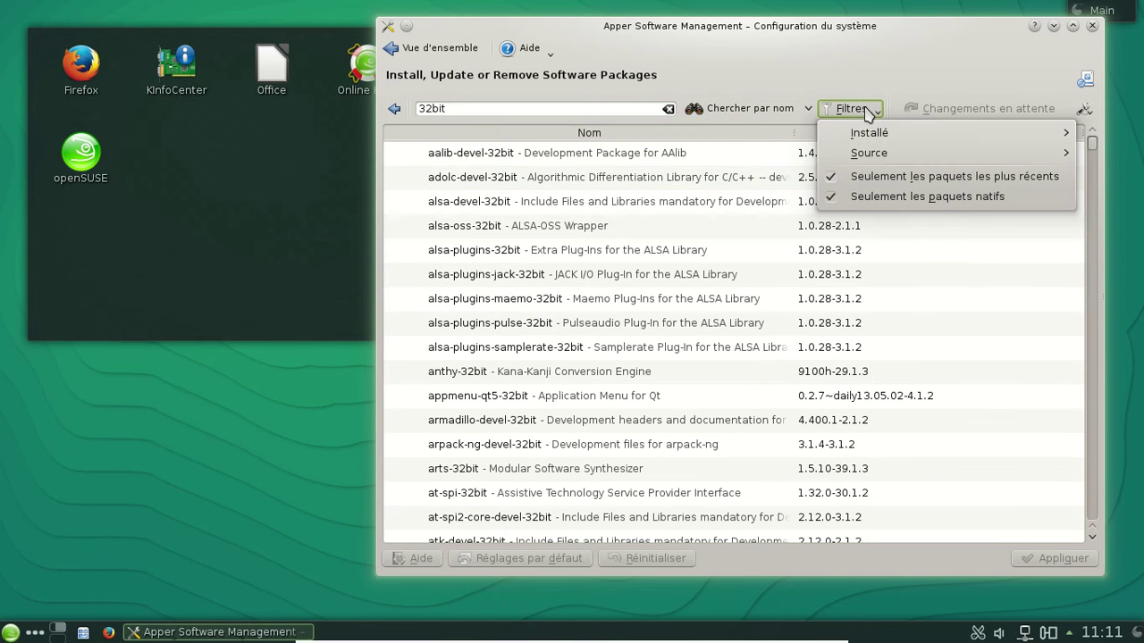
pyautogui.moveTo(863, 136)
pyautogui.click(747, 142)
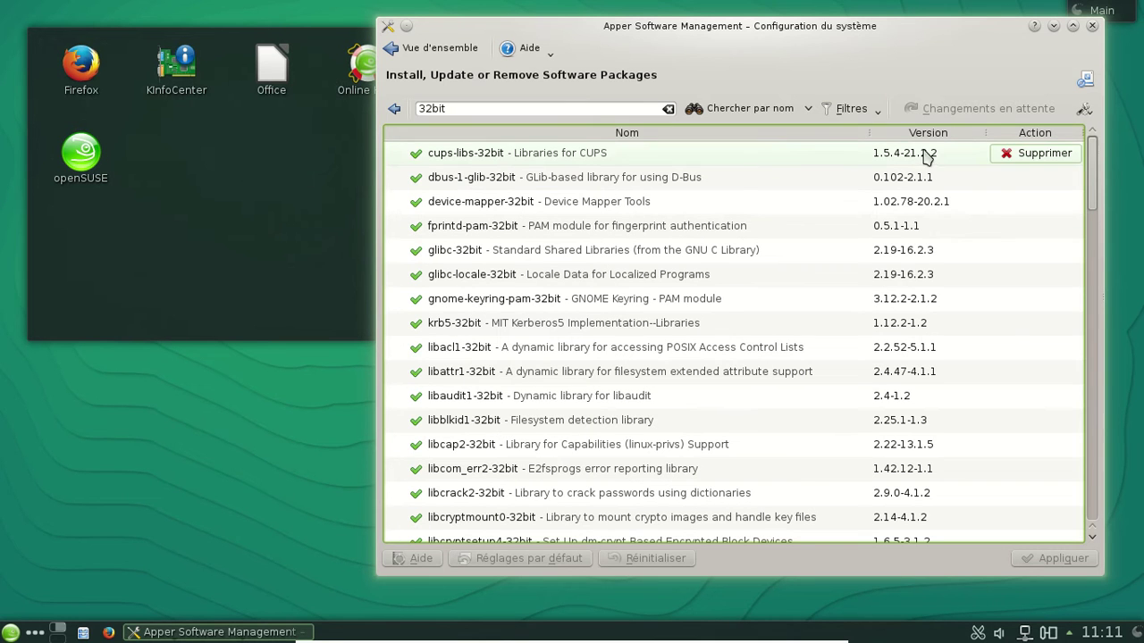
pyautogui.moveTo(1083, 164)
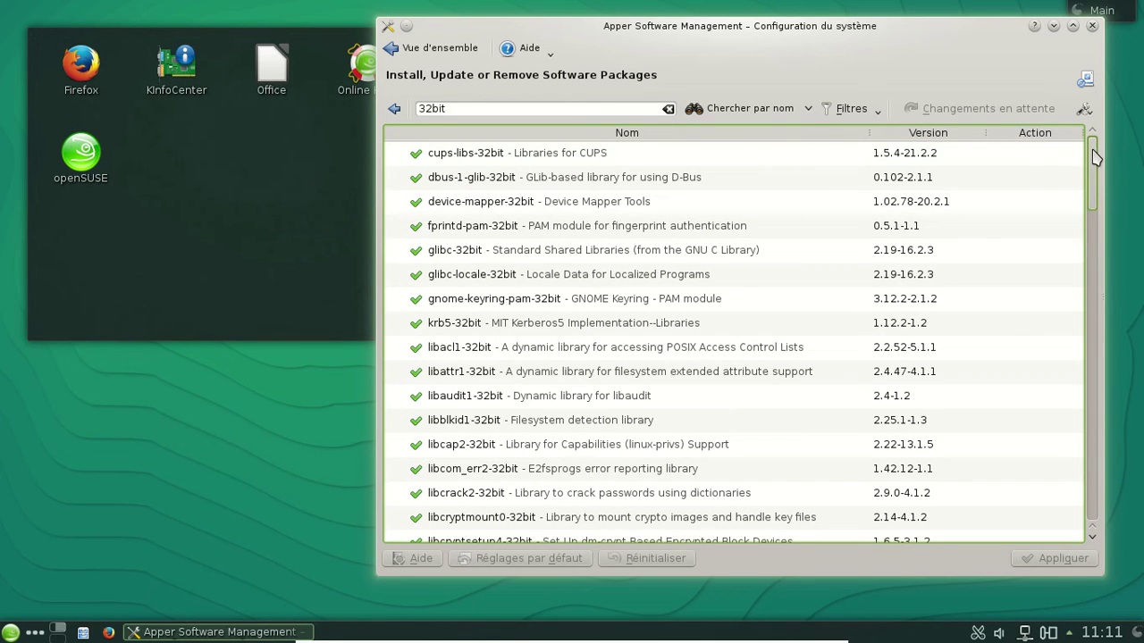
pyautogui.moveTo(1095, 157); pyautogui.dragTo(1100, 487)
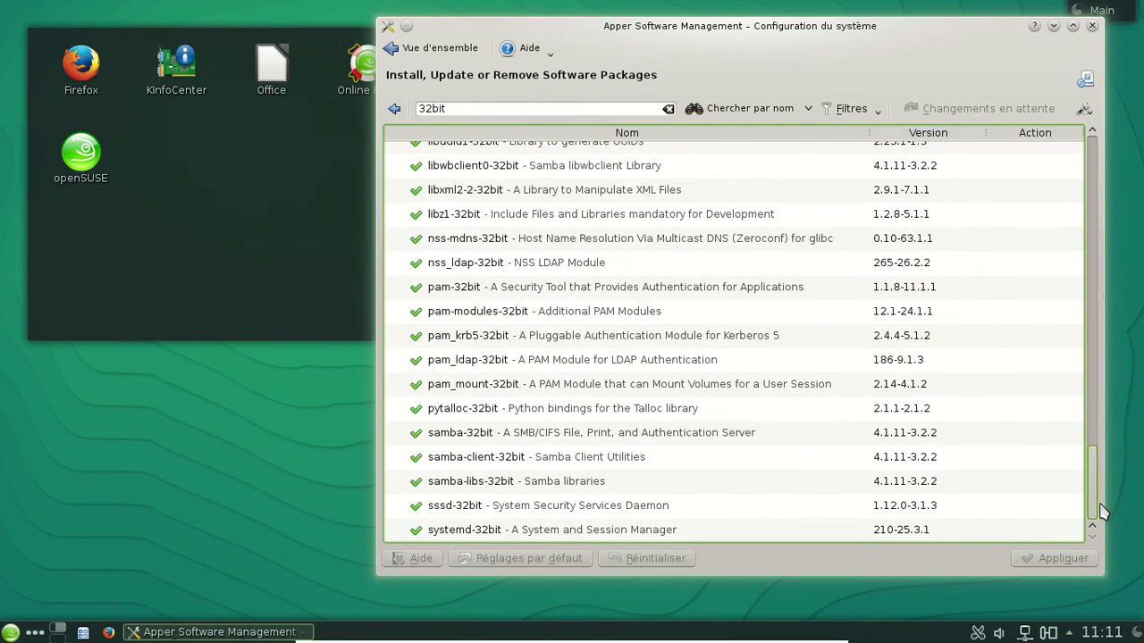
pyautogui.moveTo(1103, 511); pyautogui.dragTo(1097, 143)
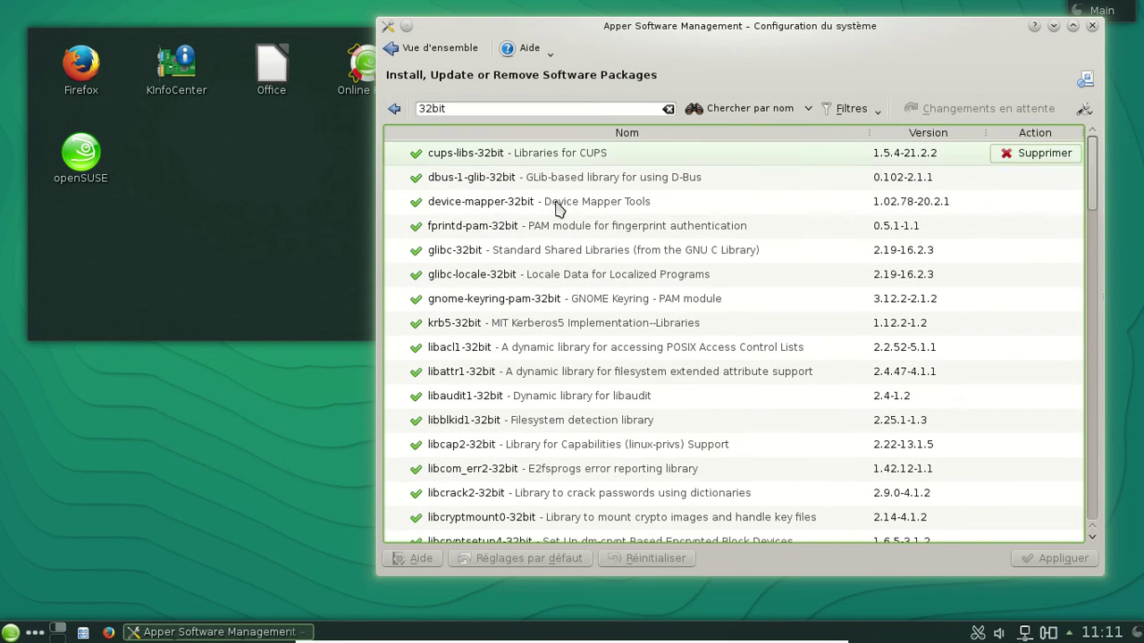
# Step: Open KInfoCenter, widen its window to read the full operating system version in Résumé, and return to the 32bit package list
pyautogui.click(172, 78)
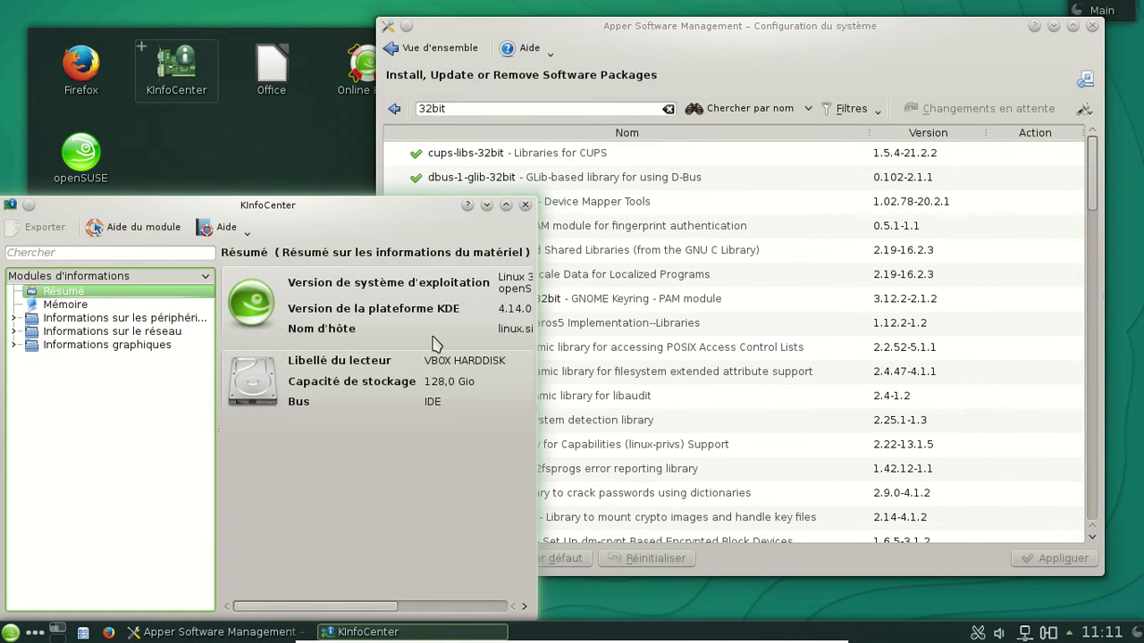
pyautogui.moveTo(561, 355); pyautogui.dragTo(734, 343)
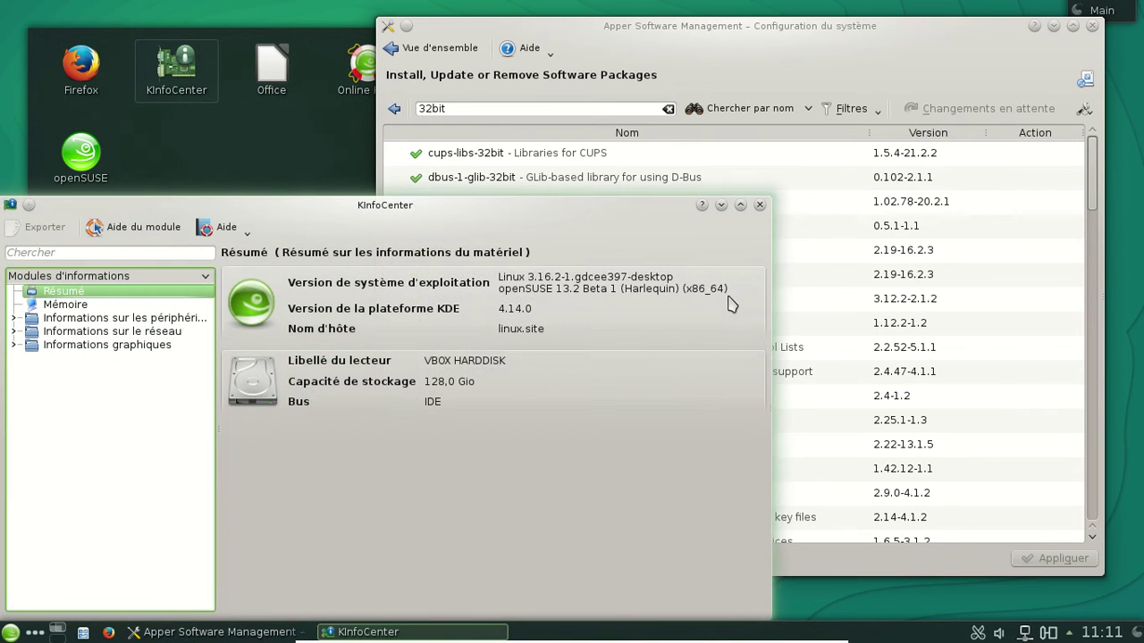
pyautogui.click(854, 45)
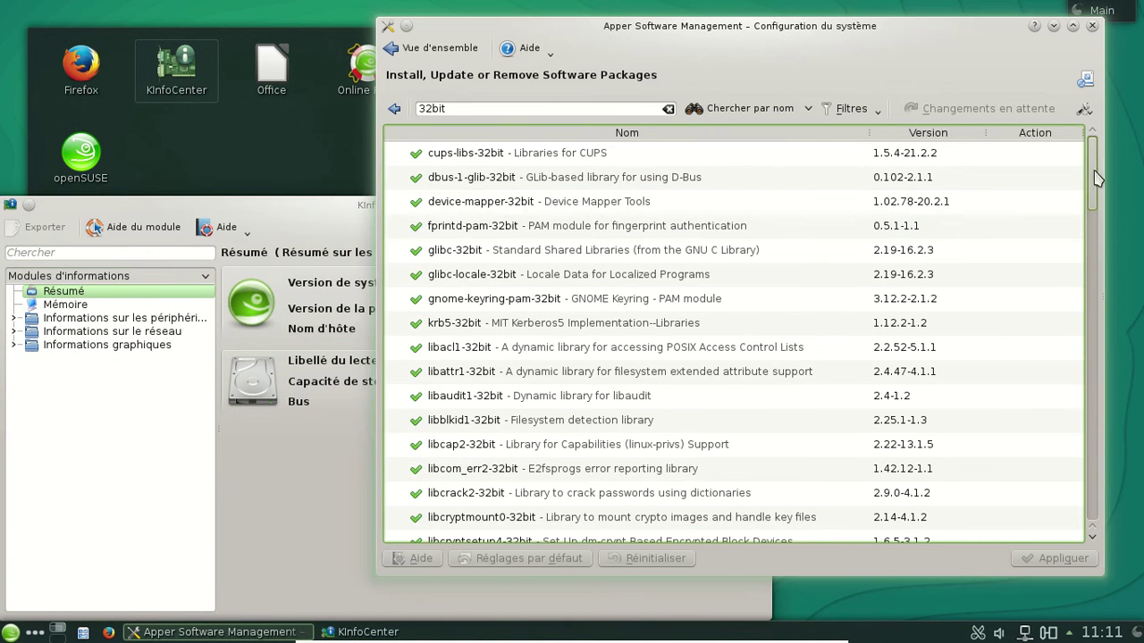
pyautogui.moveTo(1089, 169); pyautogui.dragTo(1137, 134)
# Step: Close the Apper Software Management and KInfoCenter windows
pyautogui.click(1091, 26)
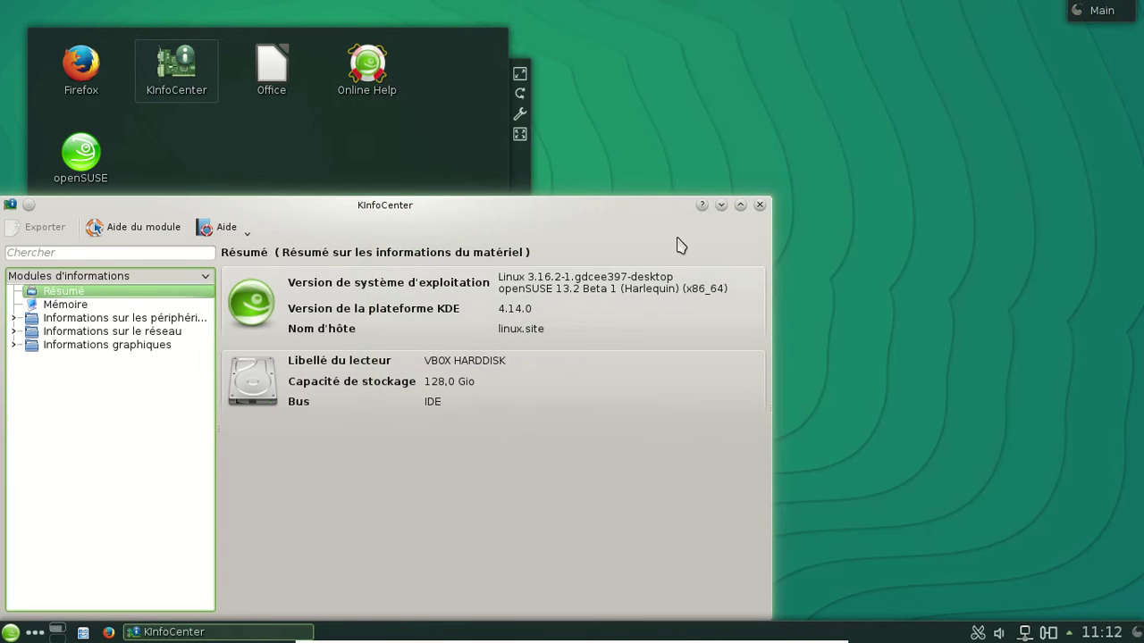
pyautogui.moveTo(599, 215); pyautogui.dragTo(891, 78)
pyautogui.click(1052, 69)
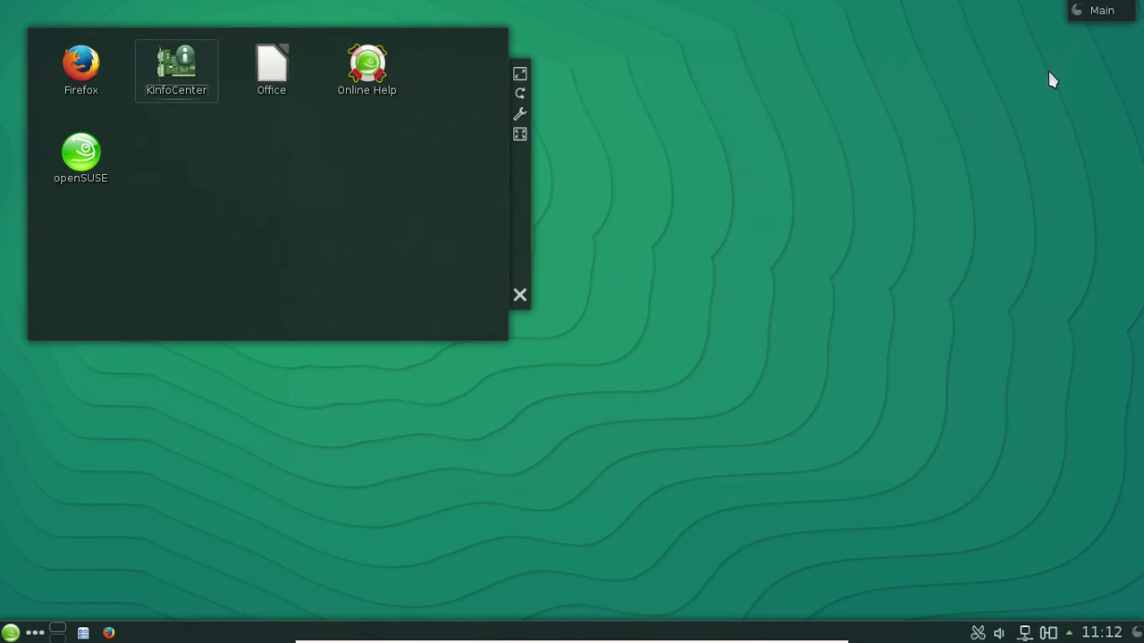
# Step: Open LibreOffice from the Office desktop shortcut, check its version in À propos de LibreOffice, and close the suite
pyautogui.click(277, 94)
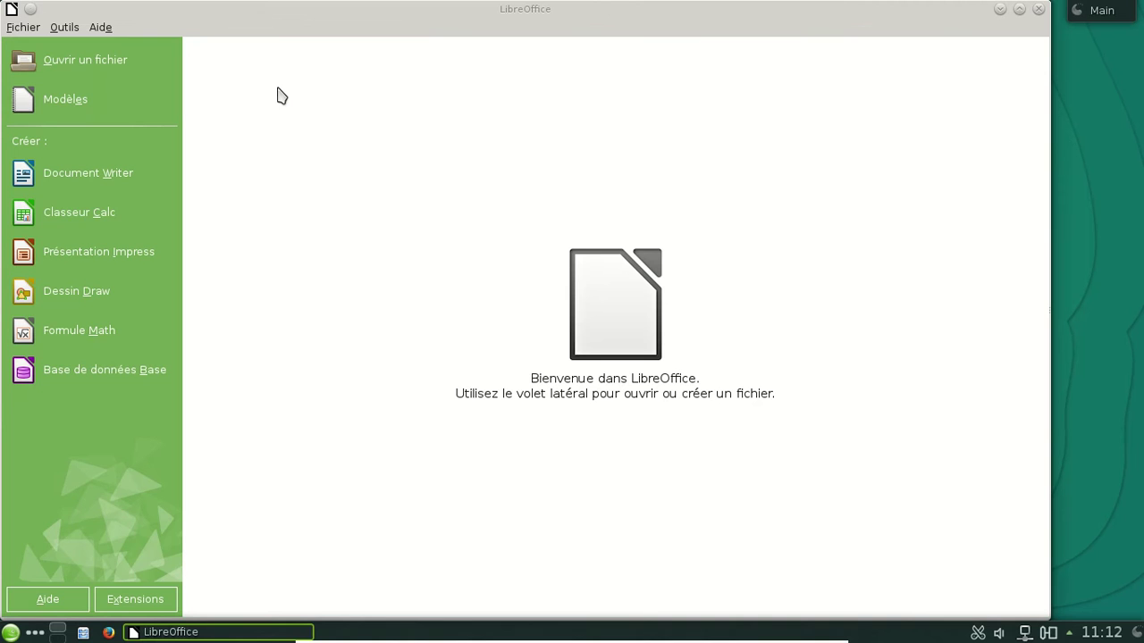
pyautogui.click(99, 29)
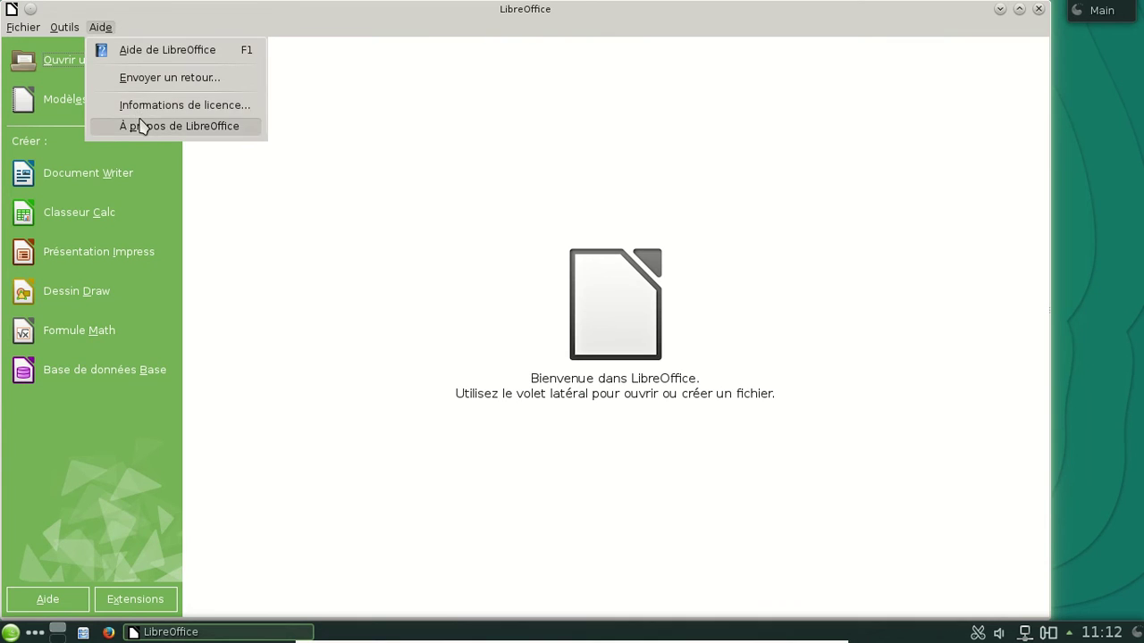
pyautogui.click(141, 126)
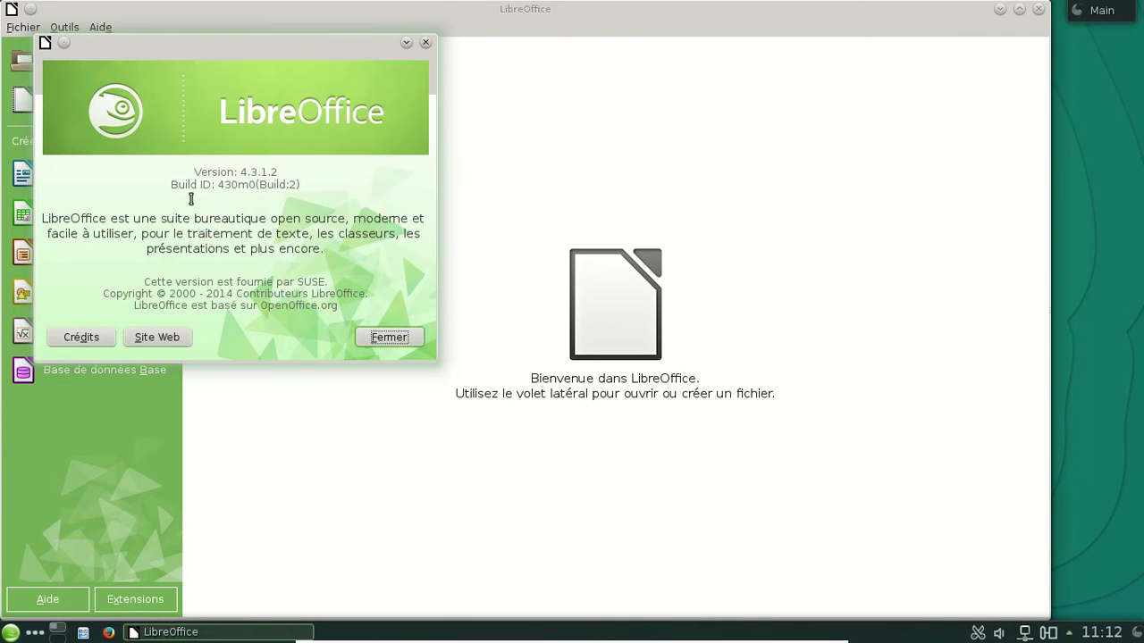
pyautogui.click(384, 339)
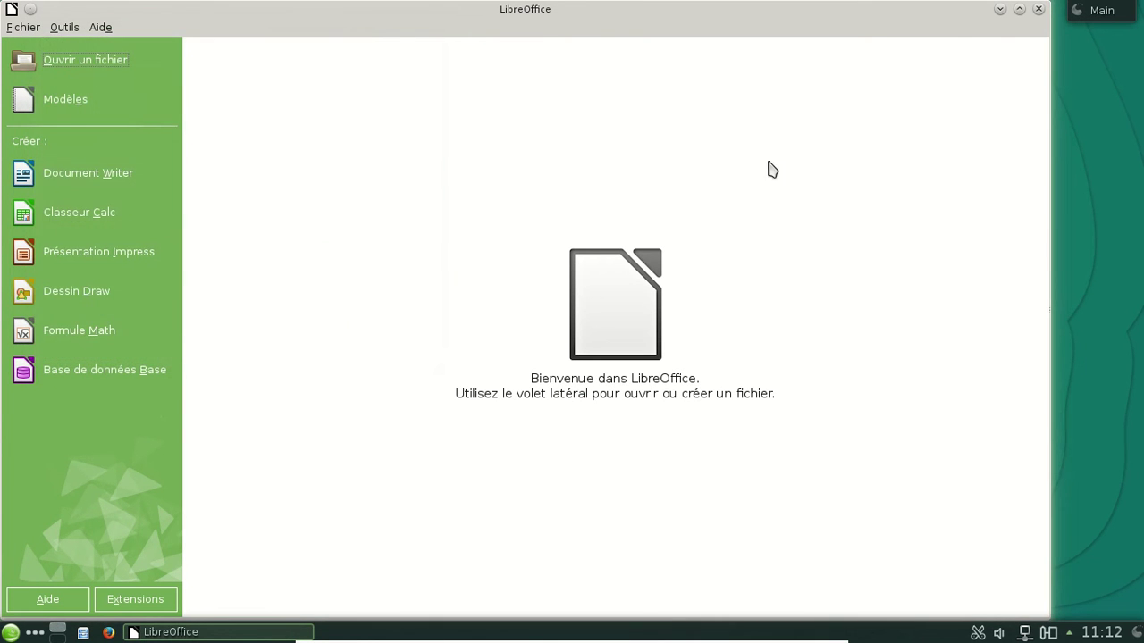
pyautogui.click(1037, 10)
# Step: Open Firefox, check its version in À propos de Mozilla Firefox, and close the browser
pyautogui.click(95, 80)
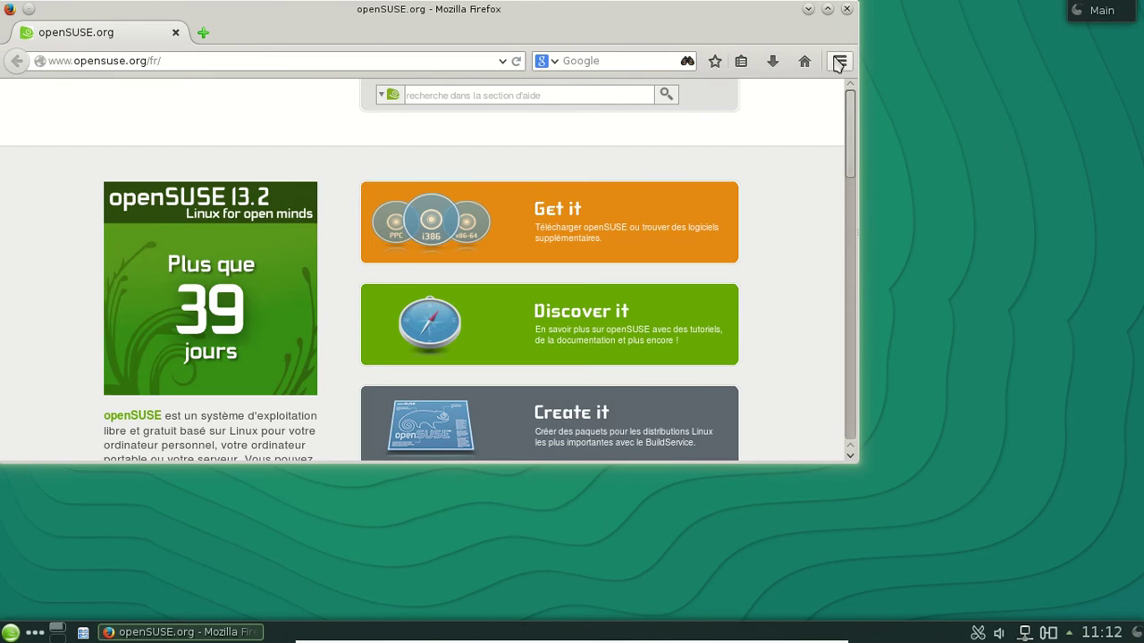
pyautogui.click(839, 62)
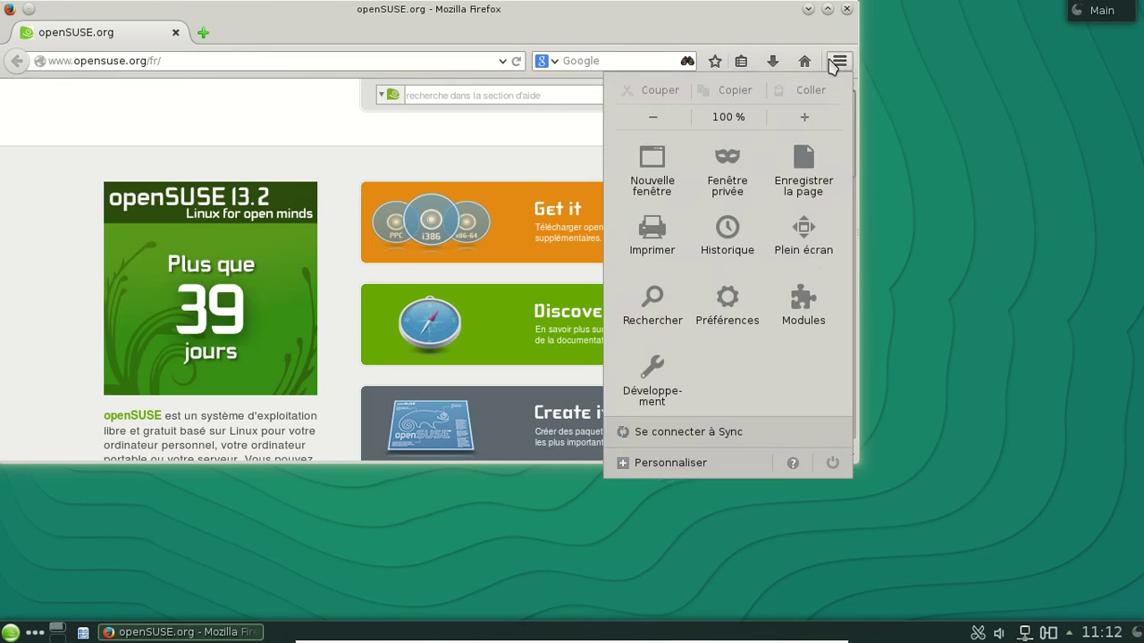
pyautogui.click(783, 477)
pyautogui.click(741, 277)
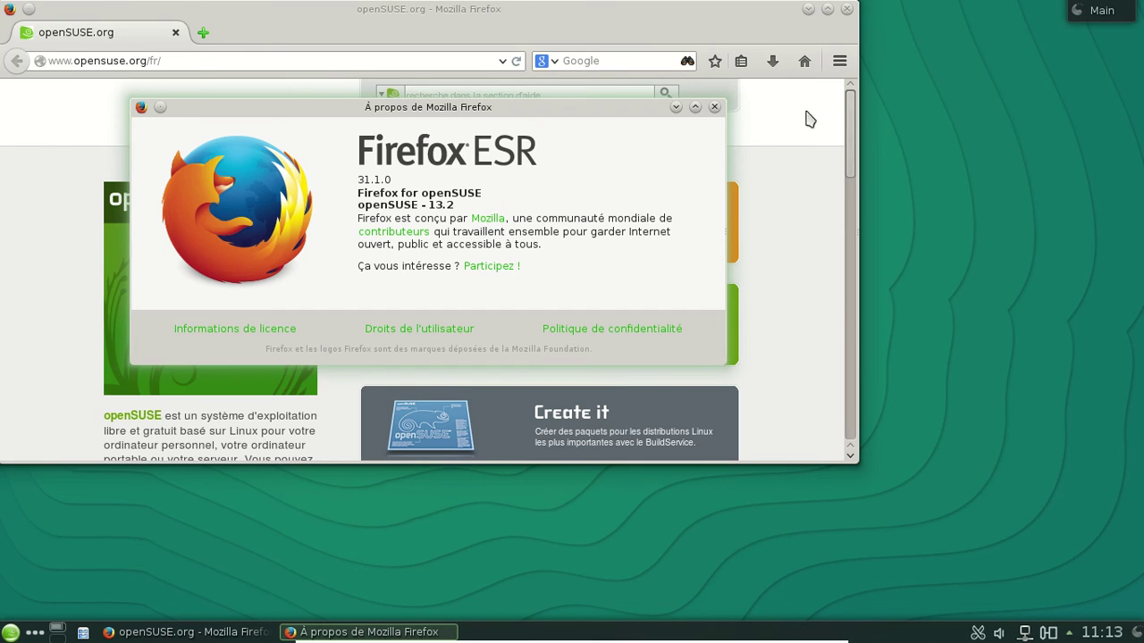
pyautogui.click(716, 108)
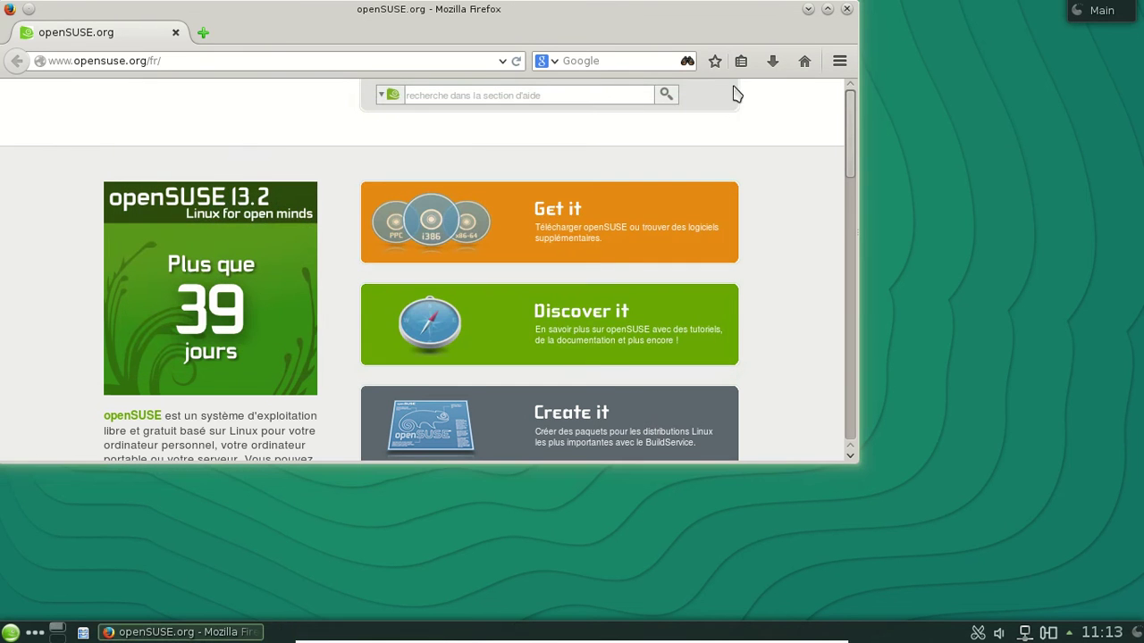
pyautogui.click(846, 9)
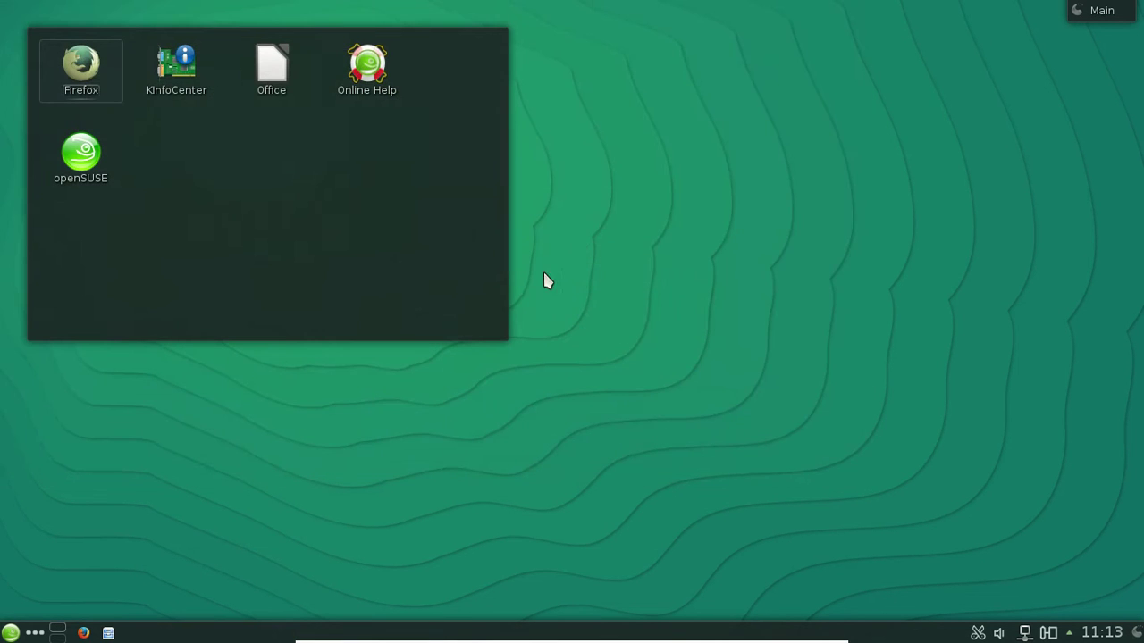
# Step: Review the application launcher's Favoris, Poste de travail and Applications sections, including the Multimédia category, and close the launcher
pyautogui.click(11, 634)
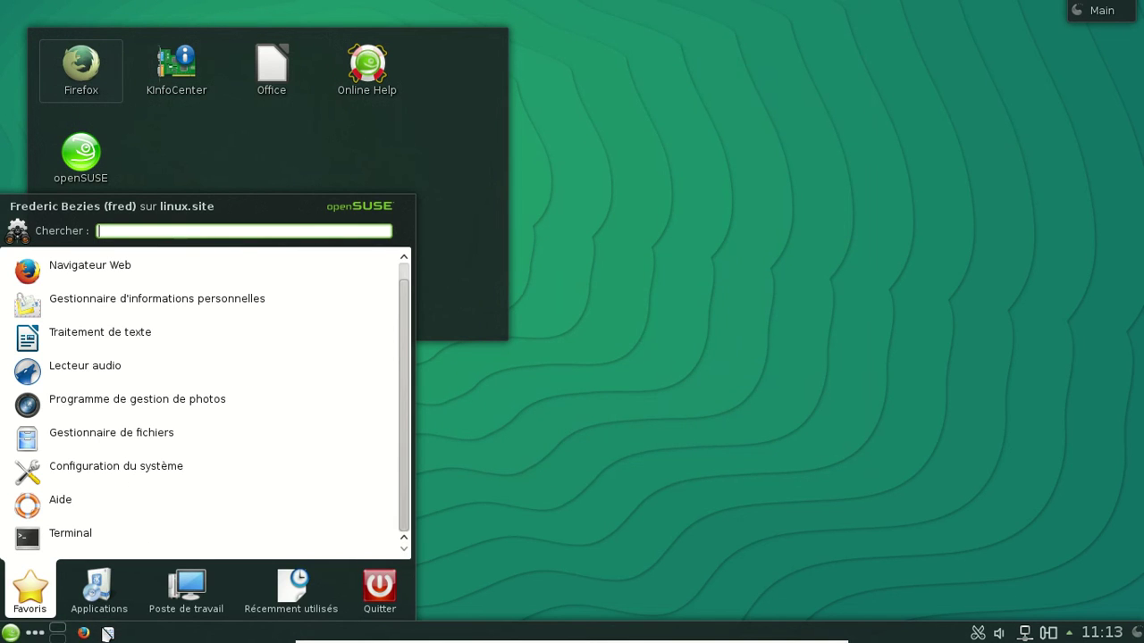
pyautogui.scroll(1, 403, 268)
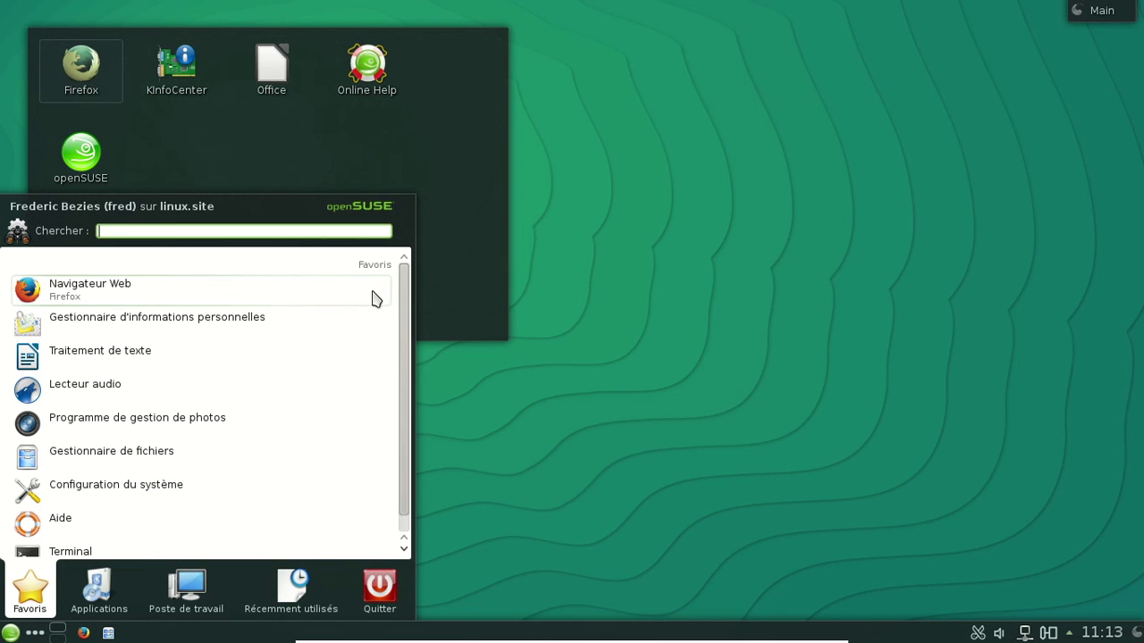
pyautogui.scroll(-1, 242, 471)
pyautogui.click(183, 590)
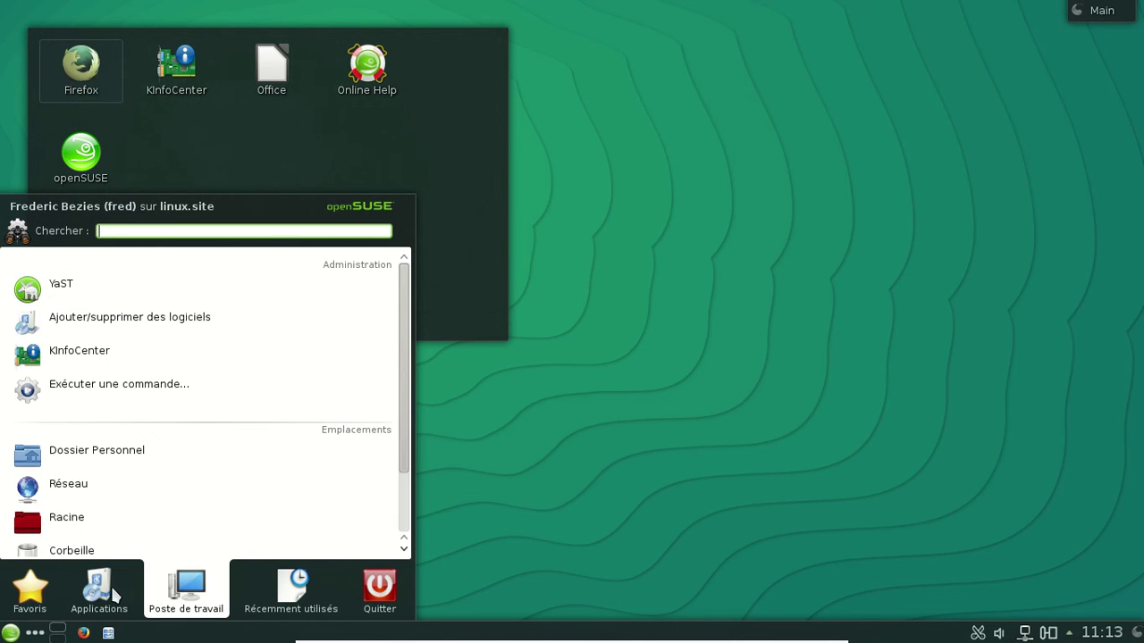
pyautogui.click(109, 594)
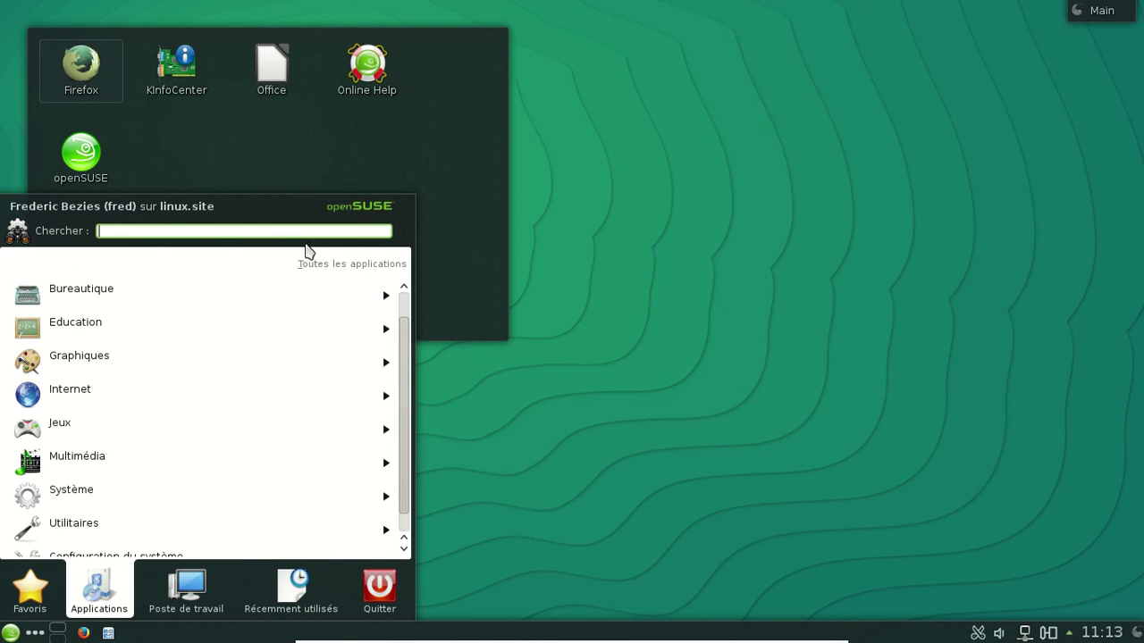
pyautogui.click(145, 460)
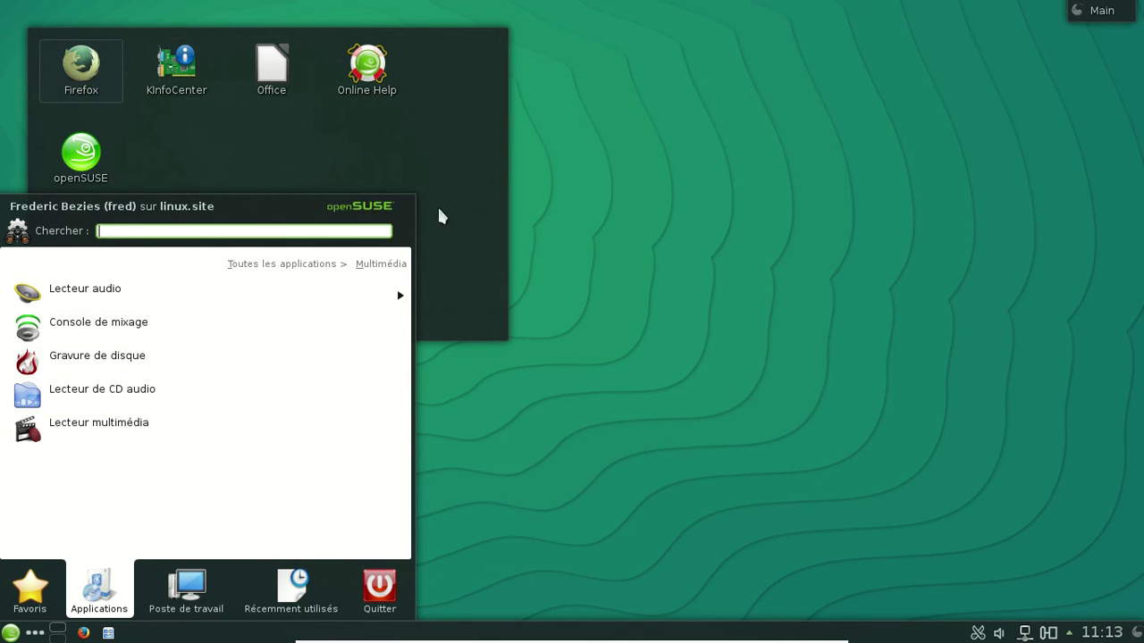
pyautogui.click(409, 211)
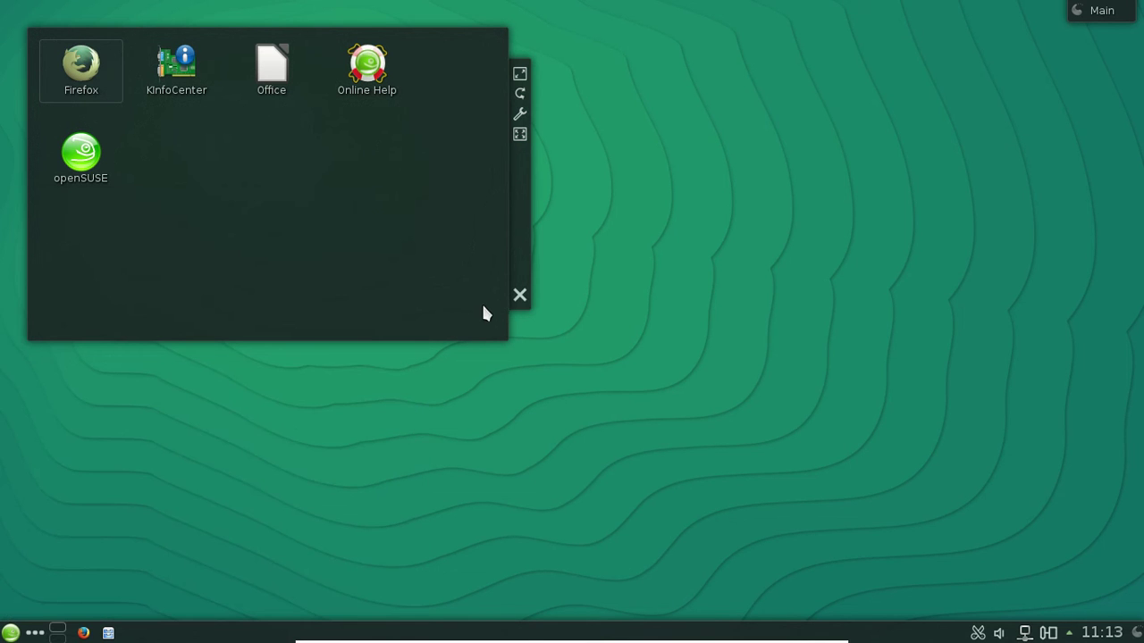
# Step: Search the application launcher for "yast", open the YaST control centre and start Installer et supprimer des logiciels
pyautogui.click(10, 633)
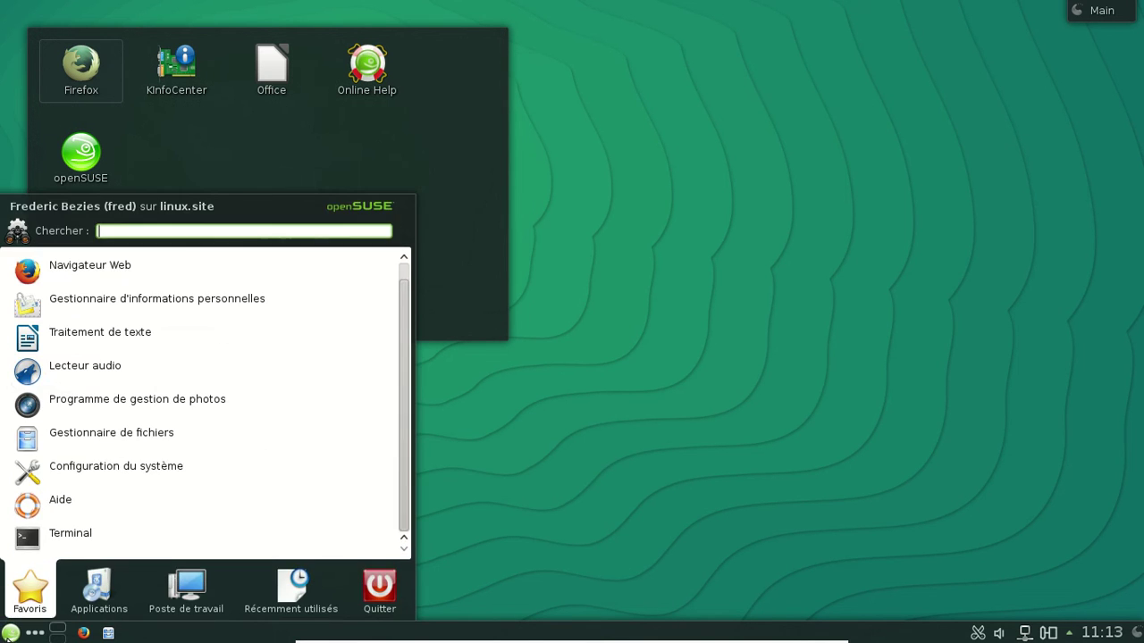
pyautogui.write('yast')
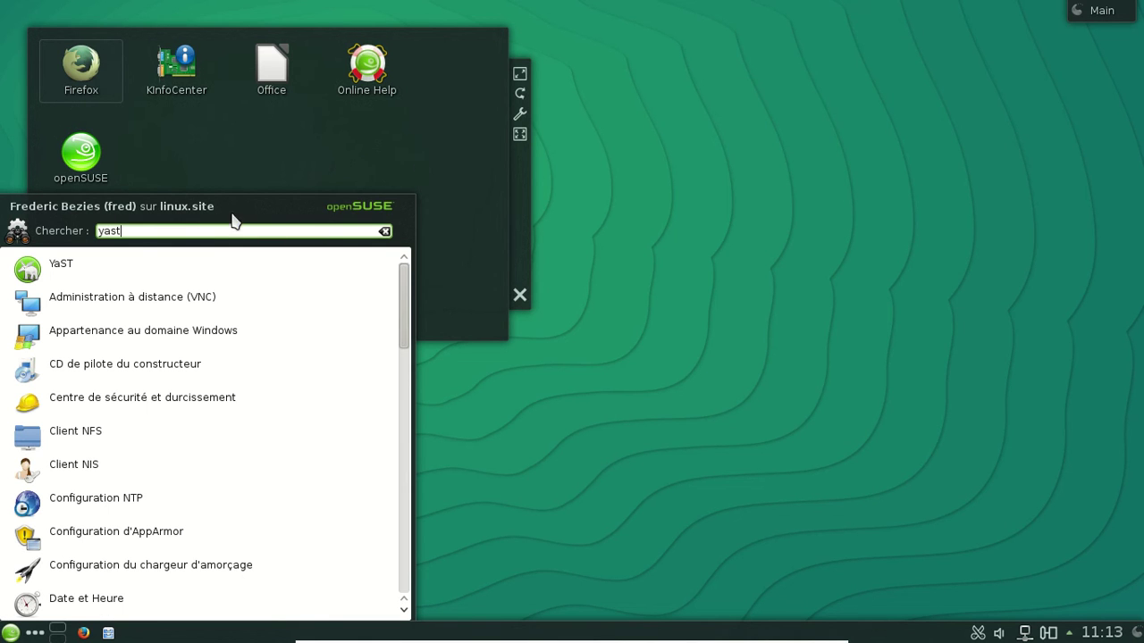
pyautogui.click(44, 269)
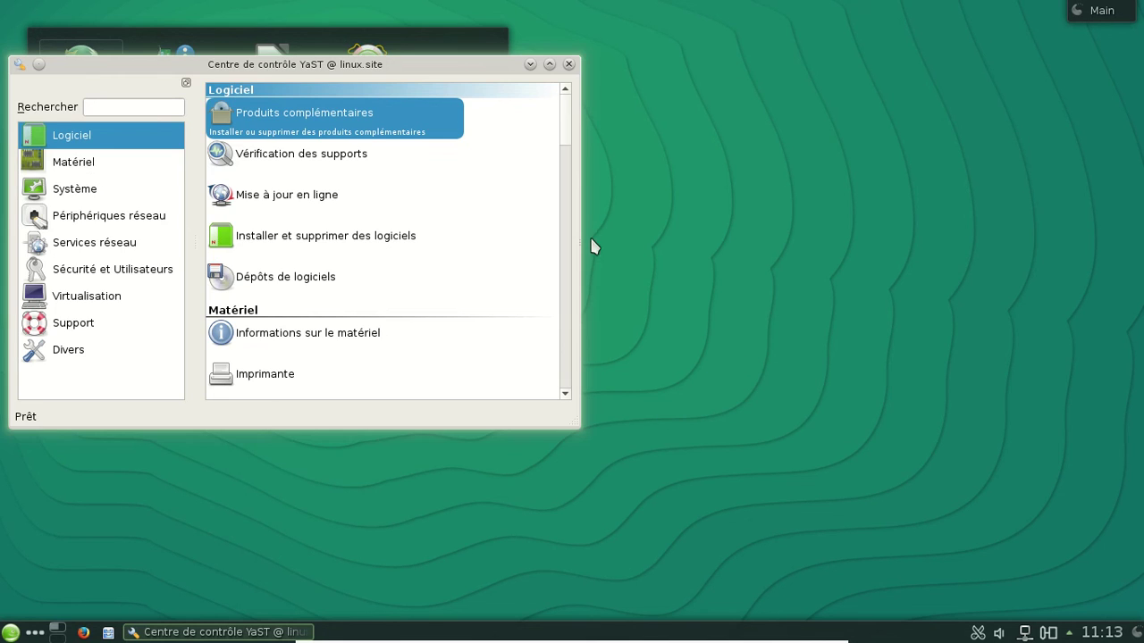
pyautogui.moveTo(391, 62); pyautogui.dragTo(598, 54)
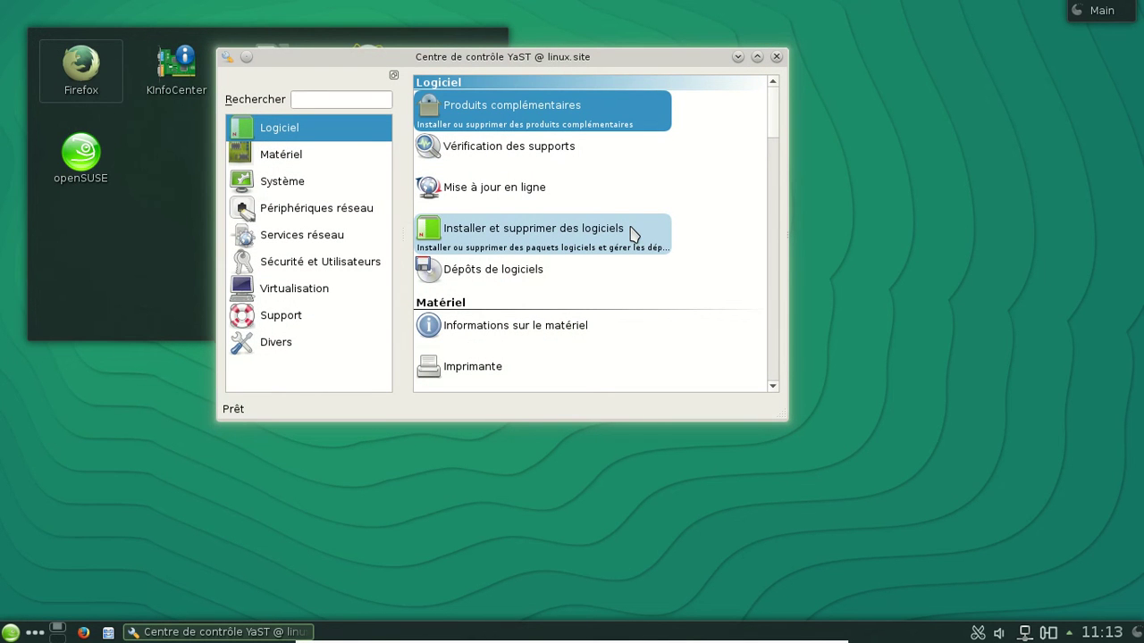
pyautogui.click(630, 230)
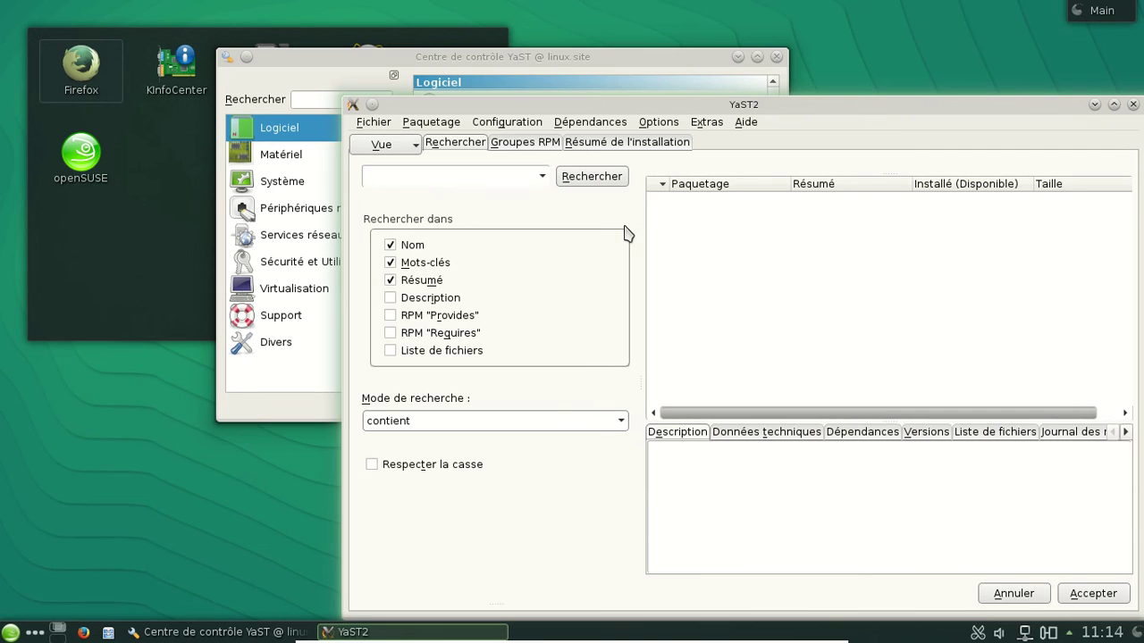
# Step: Examine the YaST software manager's available views, its Groupes RPM tree and the Résumé de l'installation
pyautogui.click(397, 150)
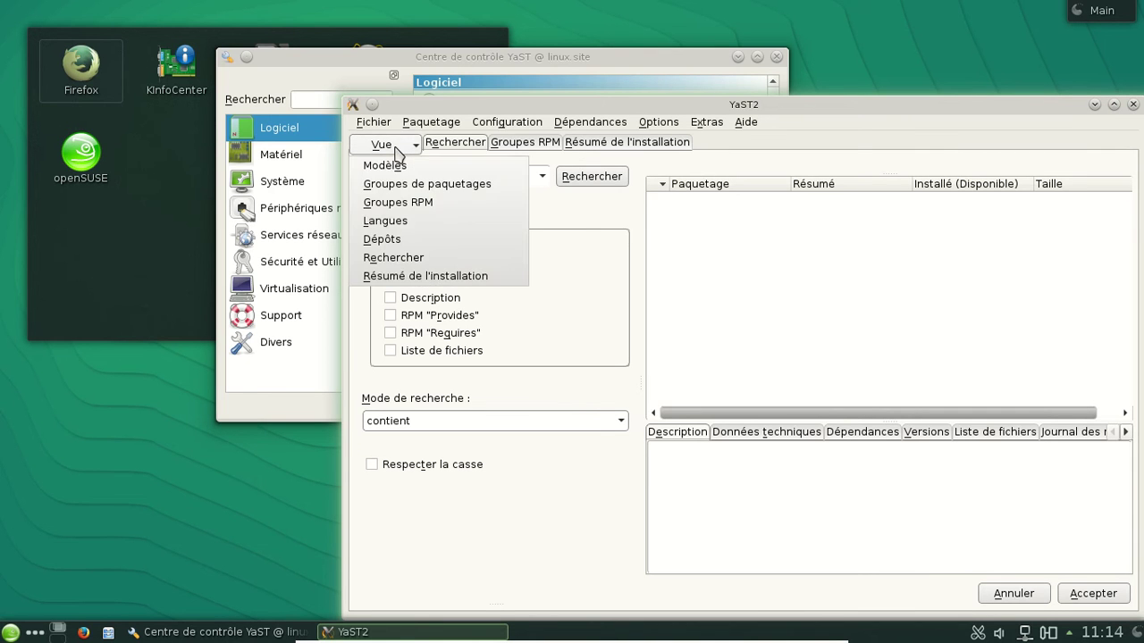
pyautogui.click(397, 150)
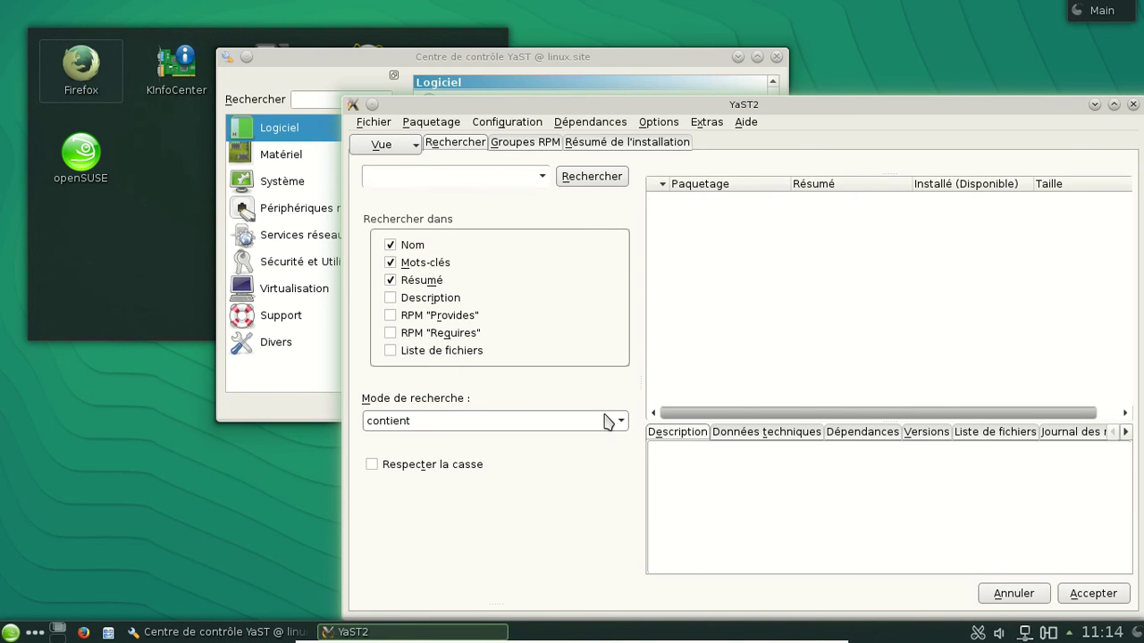
pyautogui.click(535, 147)
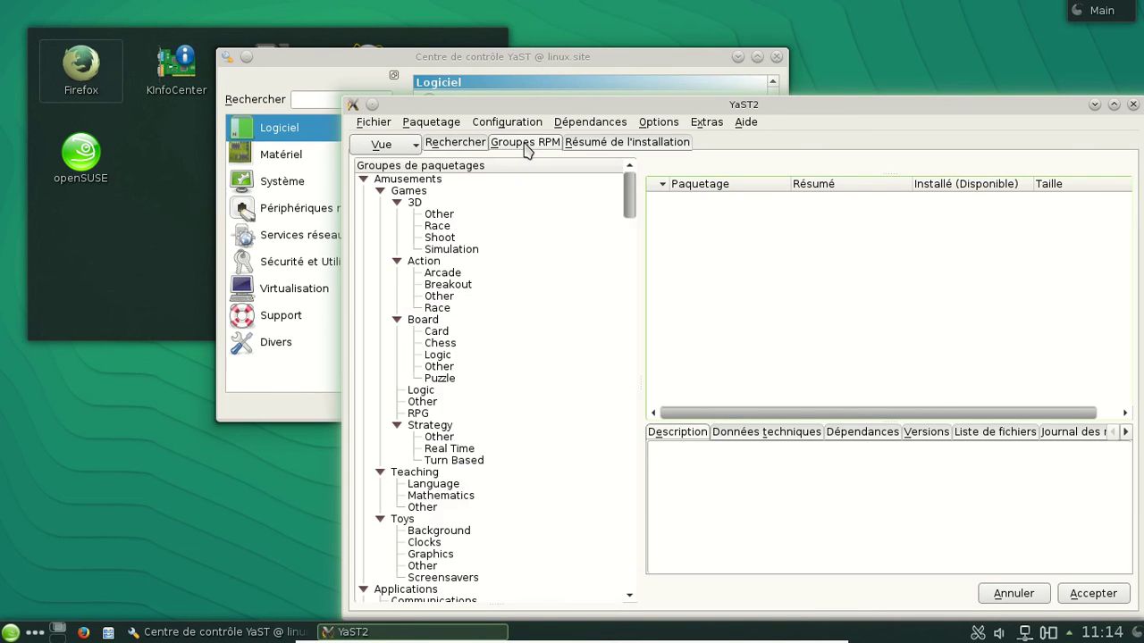
pyautogui.click(599, 146)
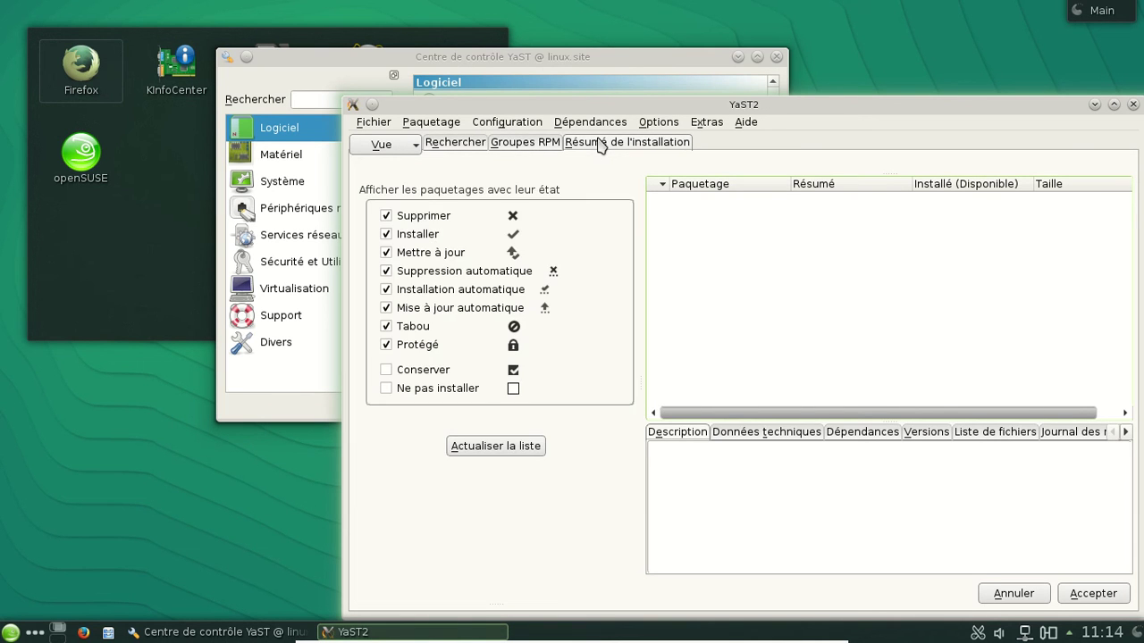
# Step: Search the YaST packages for "32bit" and reposition the software manager window so it fits on the desktop
pyautogui.click(517, 148)
pyautogui.click(466, 150)
pyautogui.click(434, 173)
pyautogui.write('32bit')
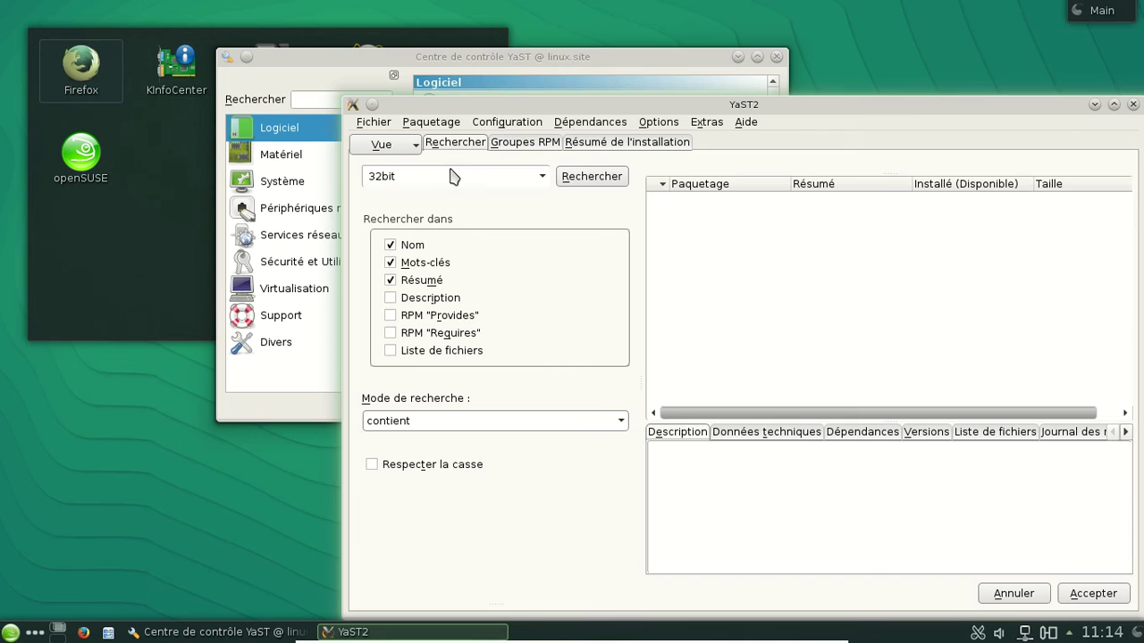
pyautogui.press('Return')
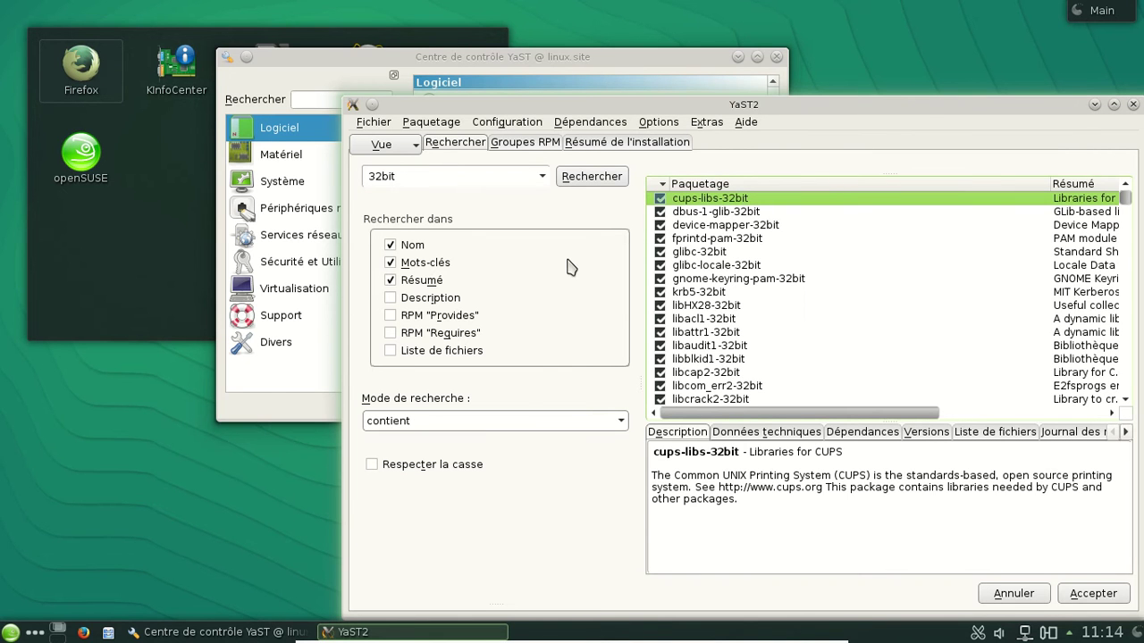
pyautogui.click(616, 421)
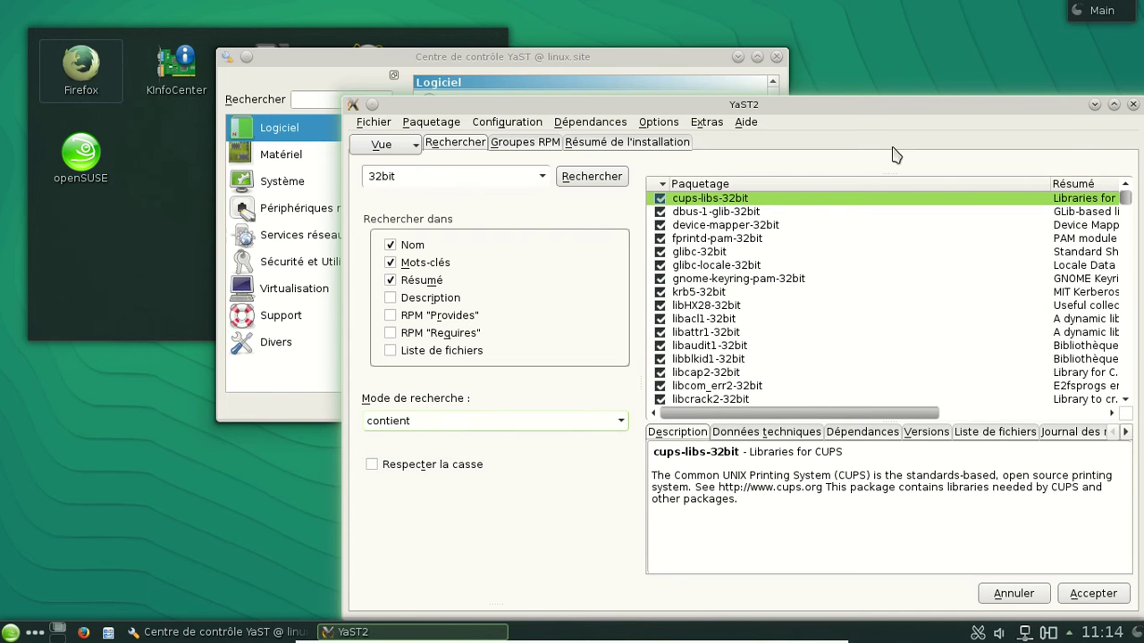
pyautogui.moveTo(850, 119); pyautogui.dragTo(763, 102)
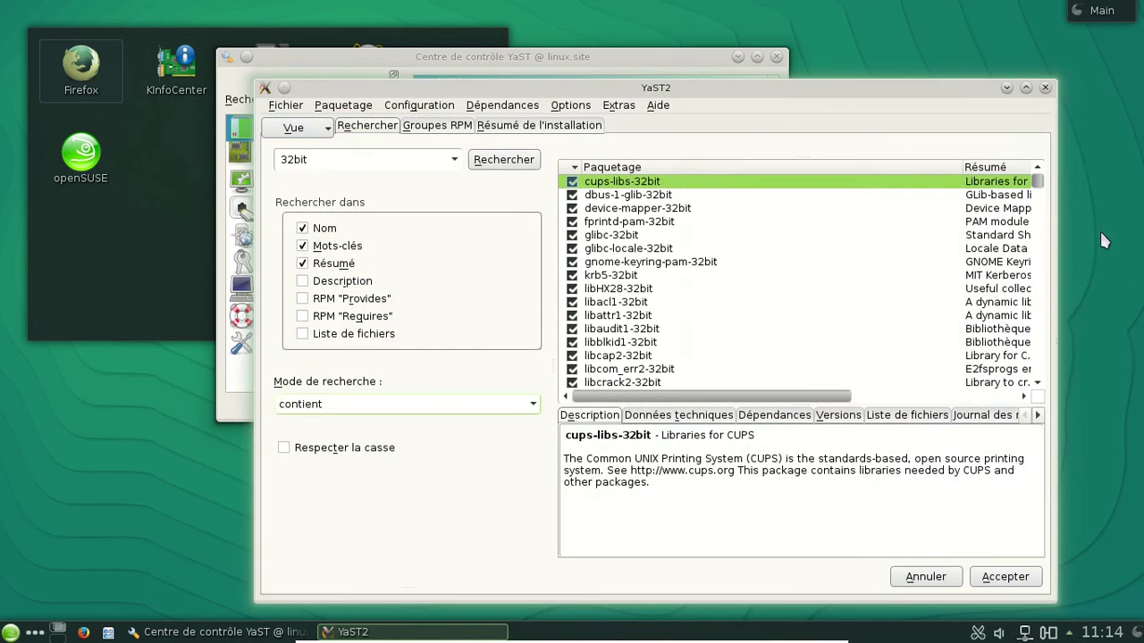
# Step: Examine the installed 32-bit packages and their descriptions one by one, from cups-libs-32bit to systemd-32bit
pyautogui.moveTo(1037, 183)
pyautogui.mouseDown()
pyautogui.moveTo(1033, 385)
pyautogui.moveTo(1033, 175)
pyautogui.mouseUp()
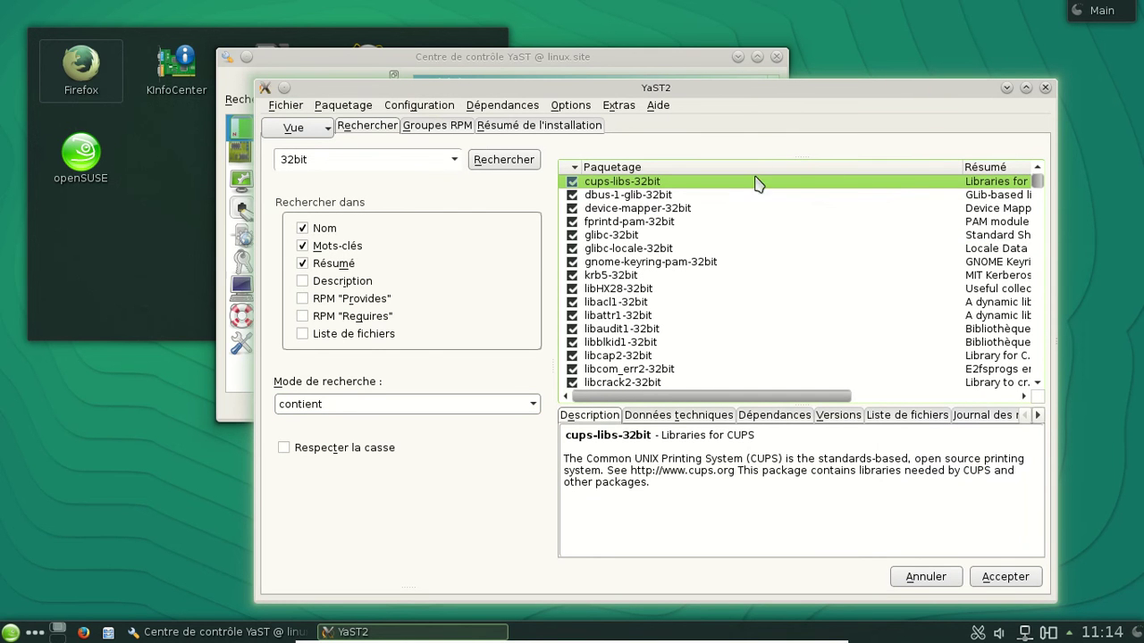
pyautogui.press('Down')
pyautogui.press('Down')
pyautogui.press('Down')
pyautogui.press('Down')
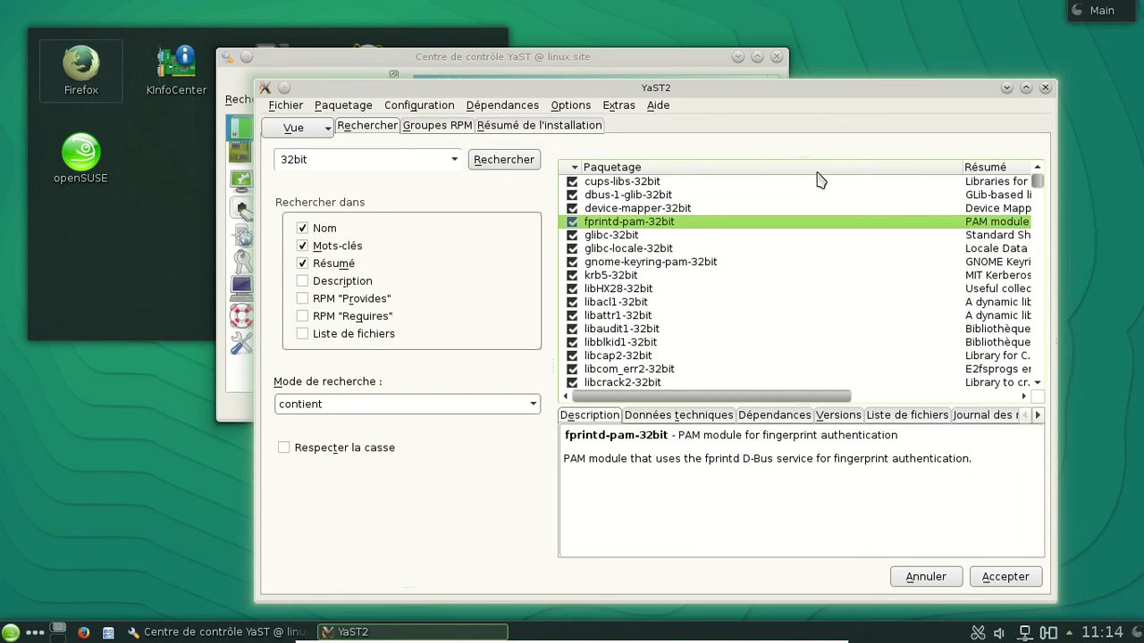
pyautogui.press('Down')
pyautogui.press('Down')
pyautogui.press('Down')
pyautogui.press('Down')
pyautogui.press('Down')
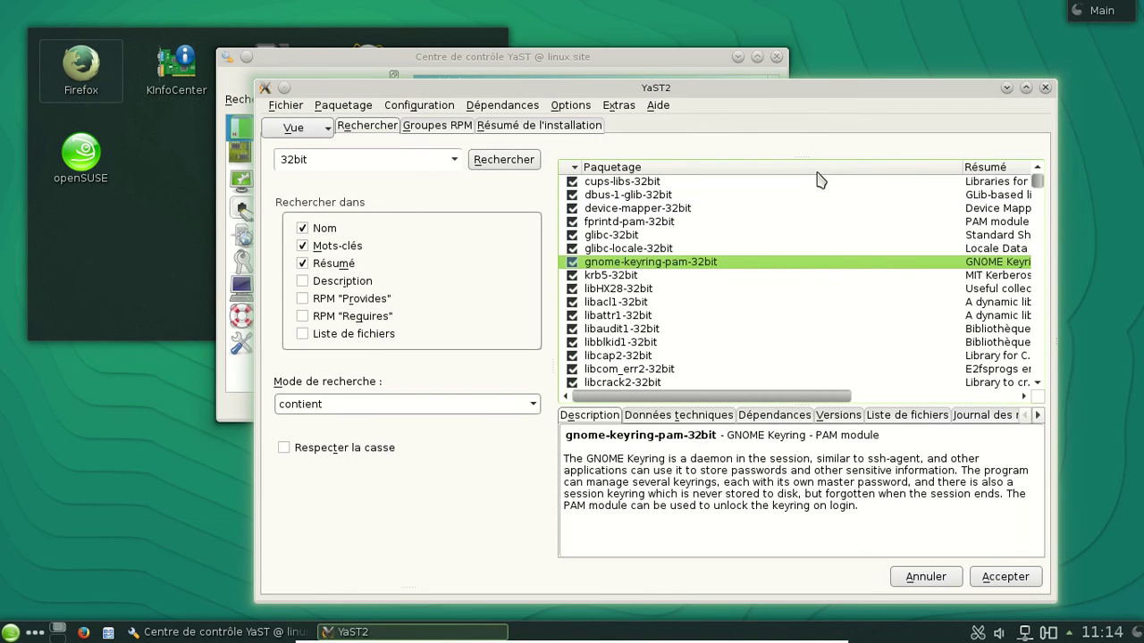
pyautogui.press('Down')
pyautogui.press('Down')
pyautogui.press('Down')
pyautogui.press('Down')
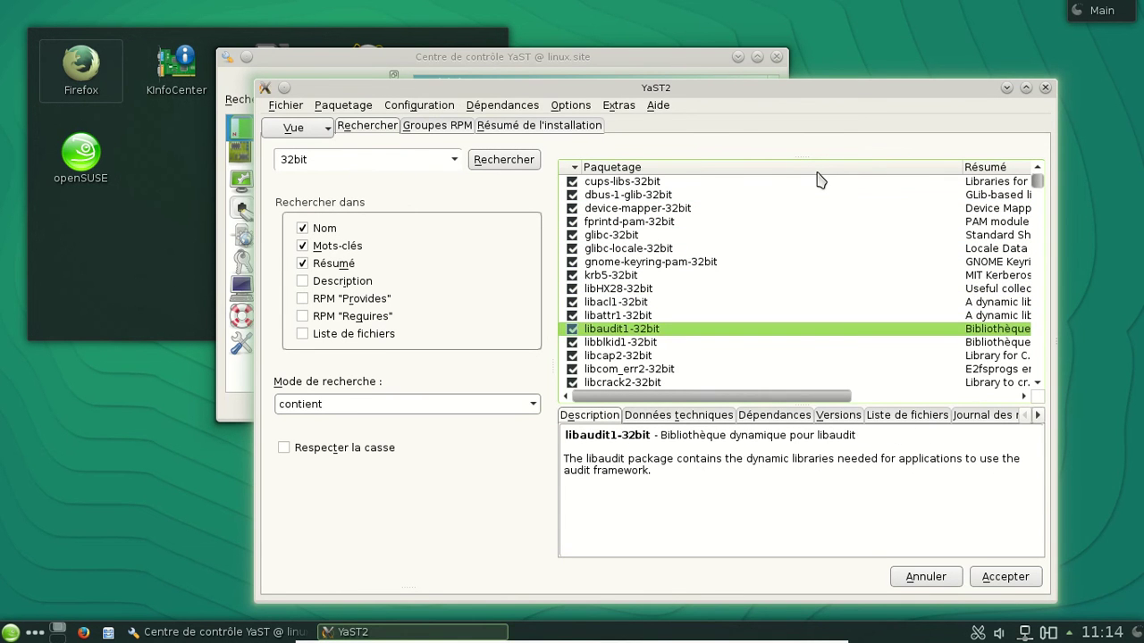
pyautogui.press('Down')
pyautogui.press('Down')
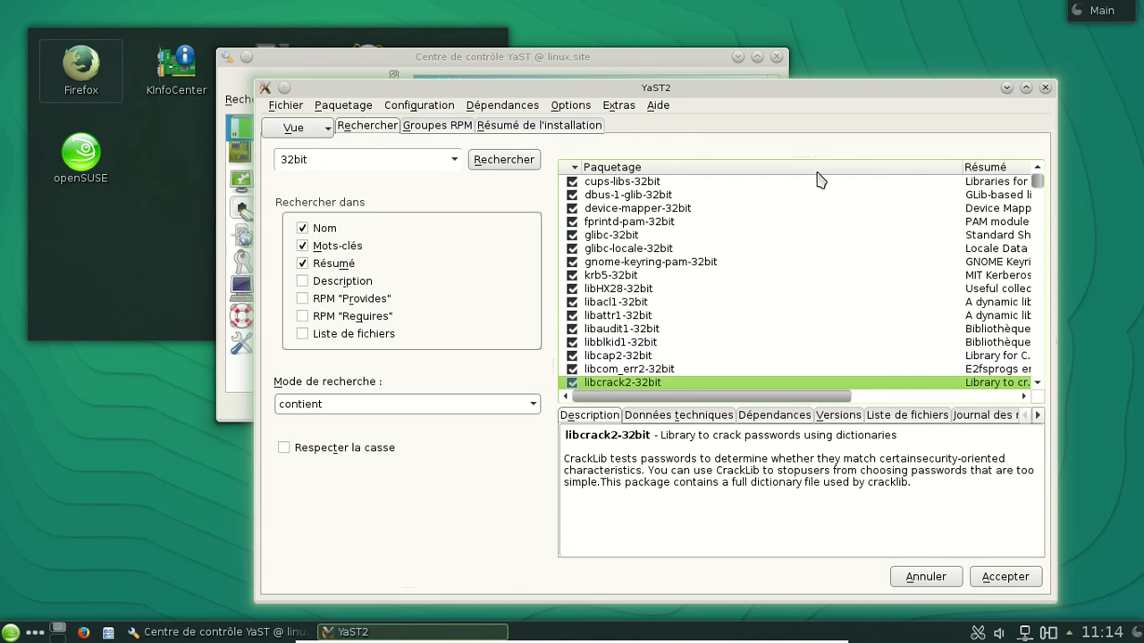
pyautogui.press('Down')
pyautogui.press('Down')
pyautogui.press('Down')
pyautogui.press('Down')
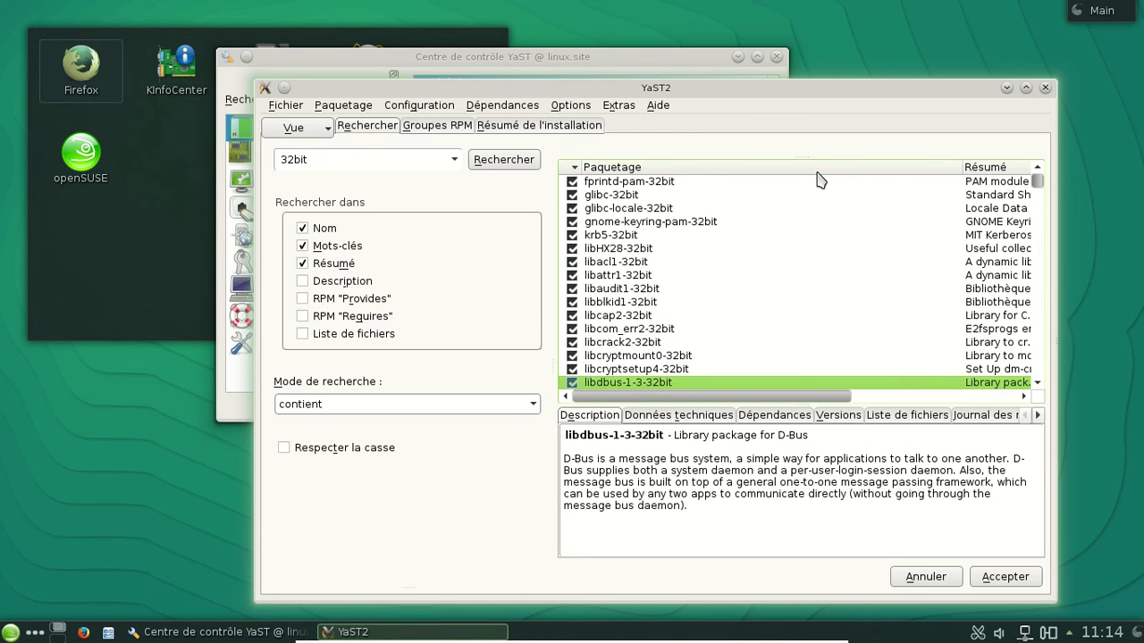
pyautogui.press('Down')
pyautogui.press('Down')
pyautogui.press('Down')
pyautogui.press('Down')
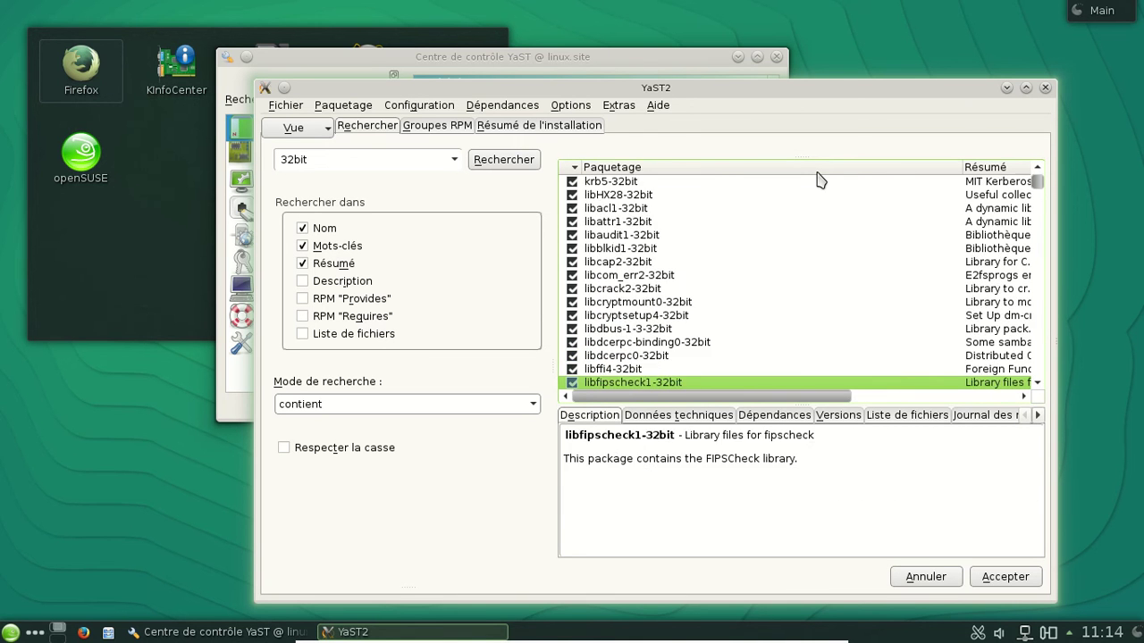
pyautogui.press('Down')
pyautogui.press('Down')
pyautogui.press('Down')
pyautogui.press('Down')
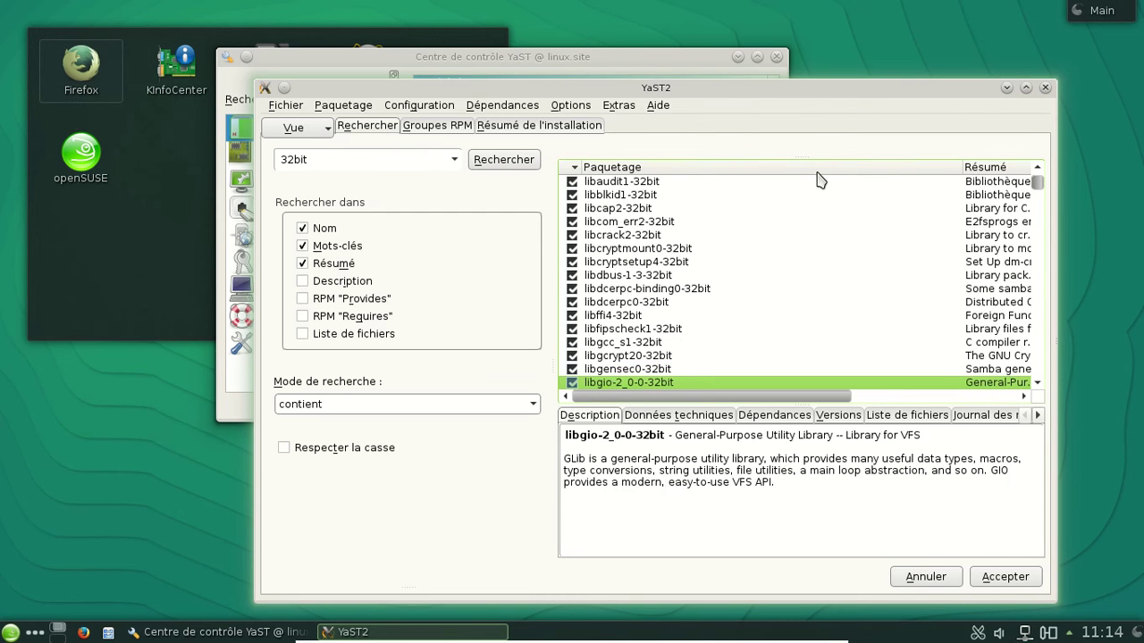
pyautogui.press('Down')
pyautogui.press('Down')
pyautogui.press('Down')
pyautogui.press('Down')
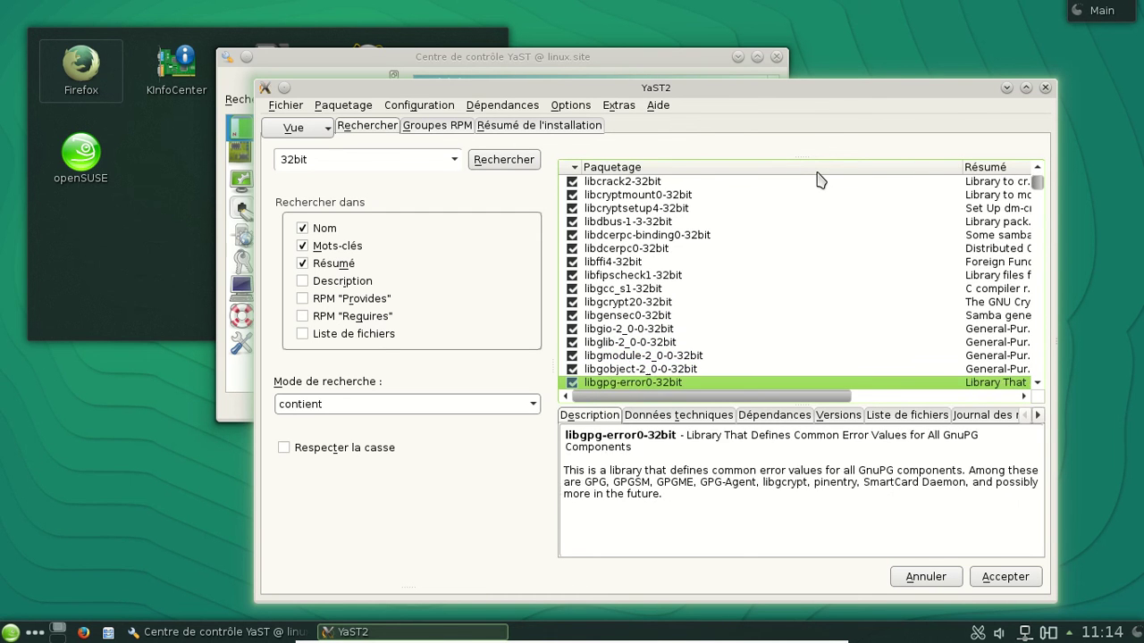
pyautogui.press('Down')
pyautogui.press('Down')
pyautogui.press('Down')
pyautogui.press('Down')
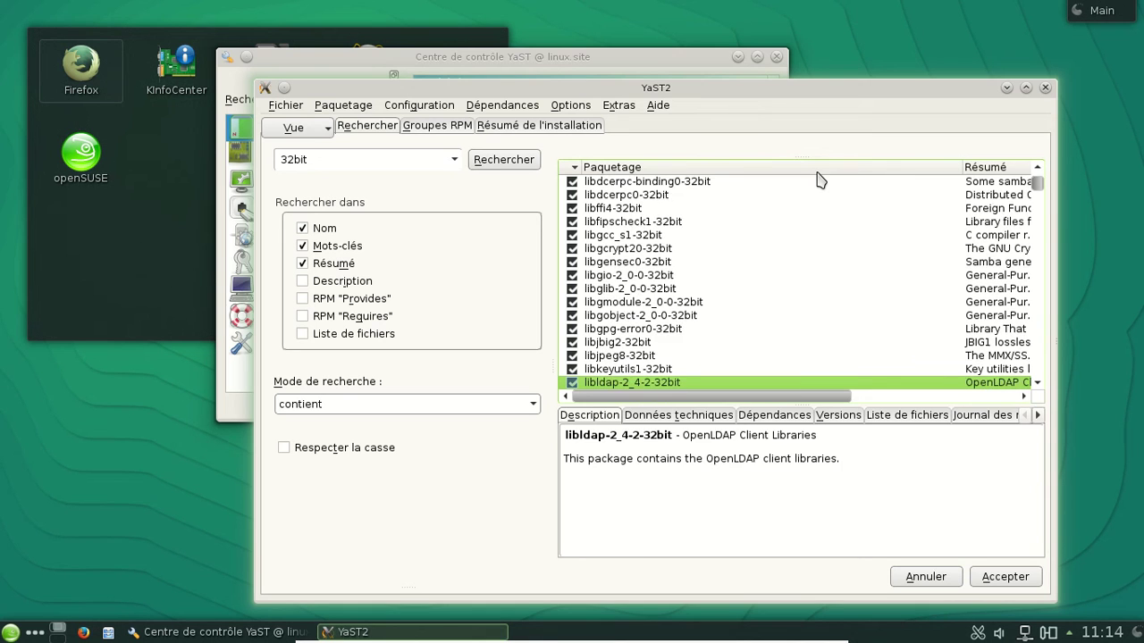
pyautogui.press('Down')
pyautogui.press('Down')
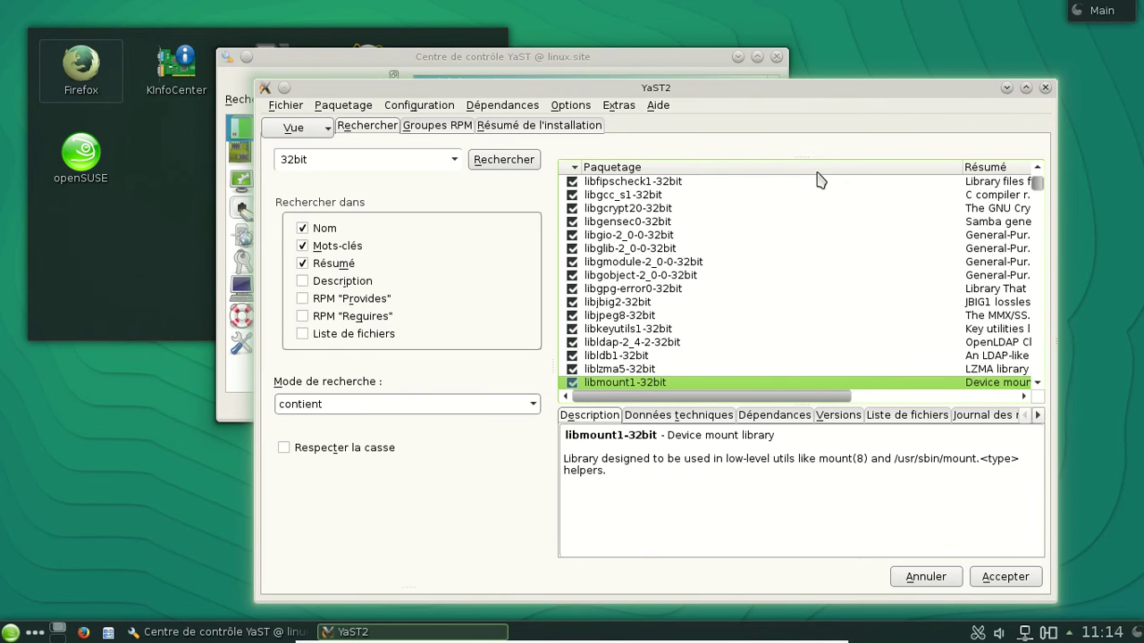
pyautogui.press('Down')
pyautogui.press('Down')
pyautogui.press('Down')
pyautogui.press('Down')
pyautogui.press('Down')
pyautogui.press('Down')
pyautogui.press('Down')
pyautogui.press('Down')
pyautogui.press('Down')
pyautogui.press('Down')
pyautogui.press('Down')
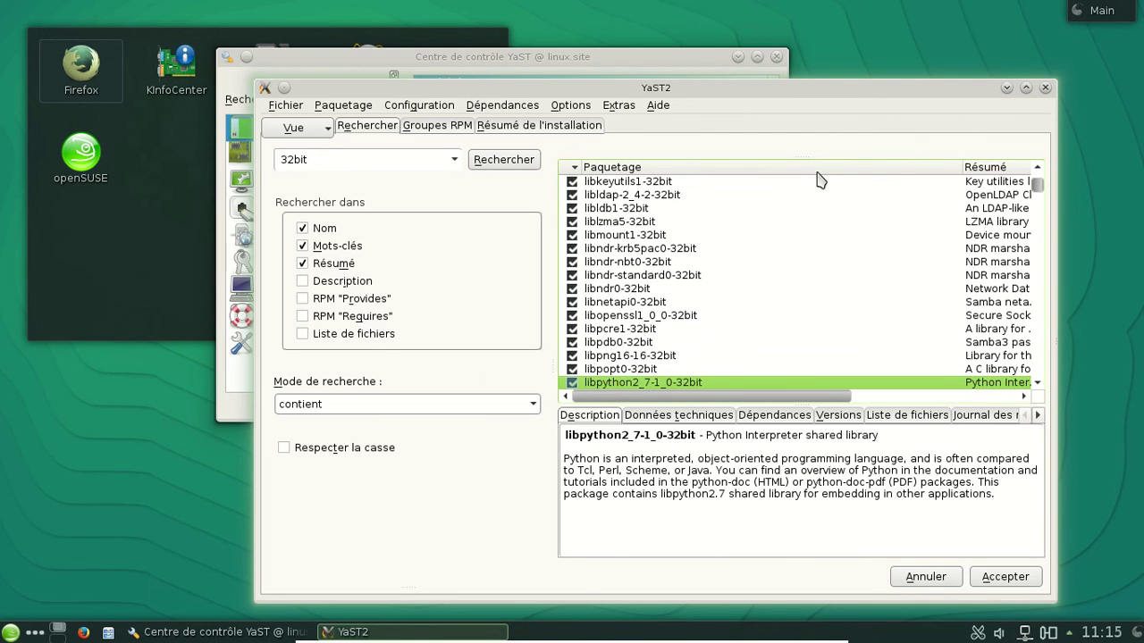
pyautogui.press('Down')
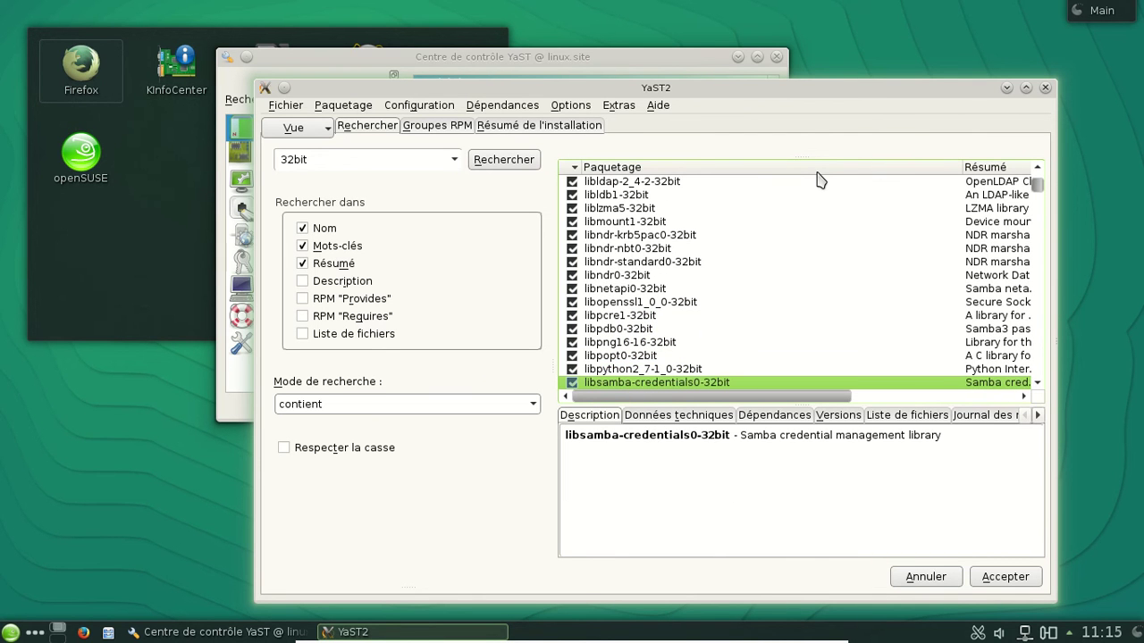
pyautogui.press('Down')
pyautogui.press('Down')
pyautogui.press('Down')
pyautogui.press('Down')
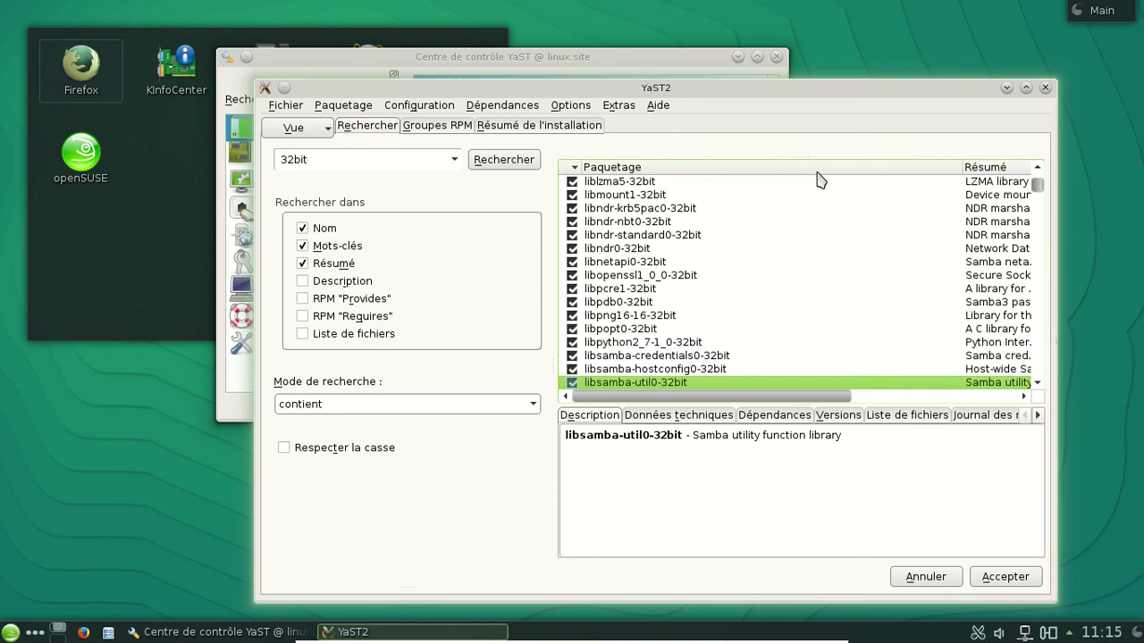
pyautogui.press('Down')
pyautogui.press('Down')
pyautogui.press('Down')
pyautogui.press('Down')
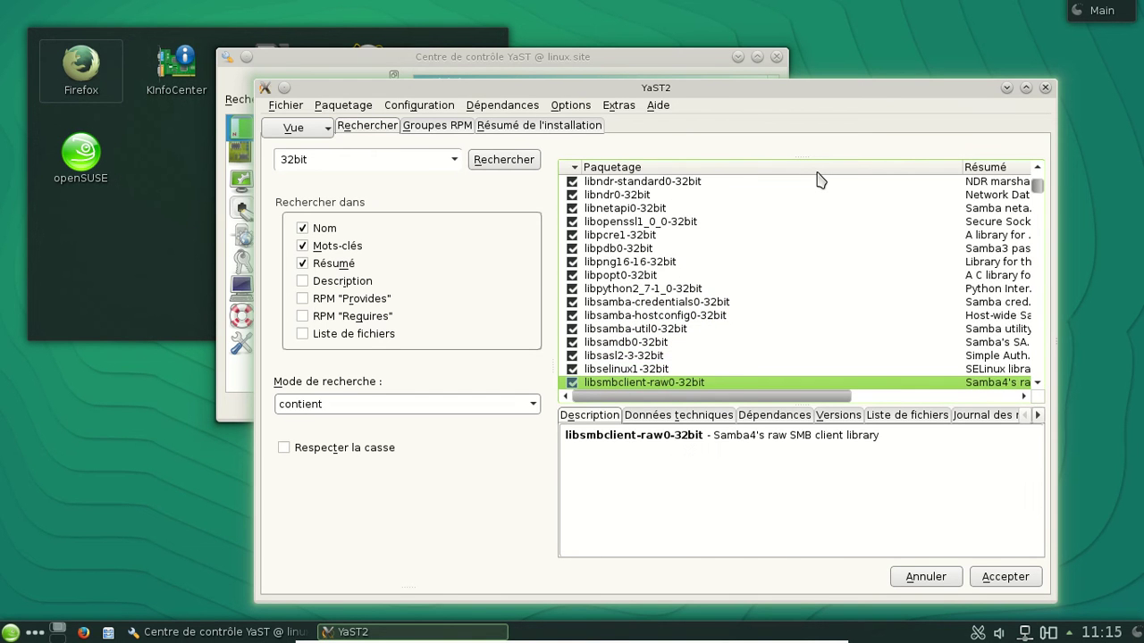
pyautogui.press('Down')
pyautogui.press('Down')
pyautogui.press('Down')
pyautogui.press('Down')
pyautogui.press('Down')
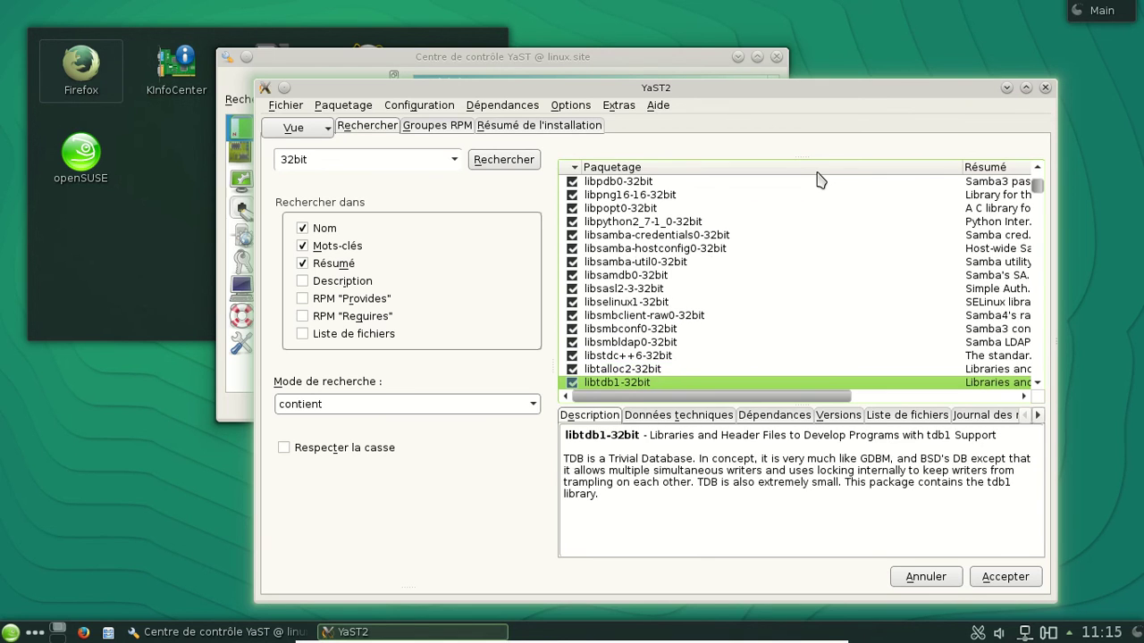
pyautogui.press('Down')
pyautogui.press('Down')
pyautogui.press('Down')
pyautogui.press('Down')
pyautogui.press('Down')
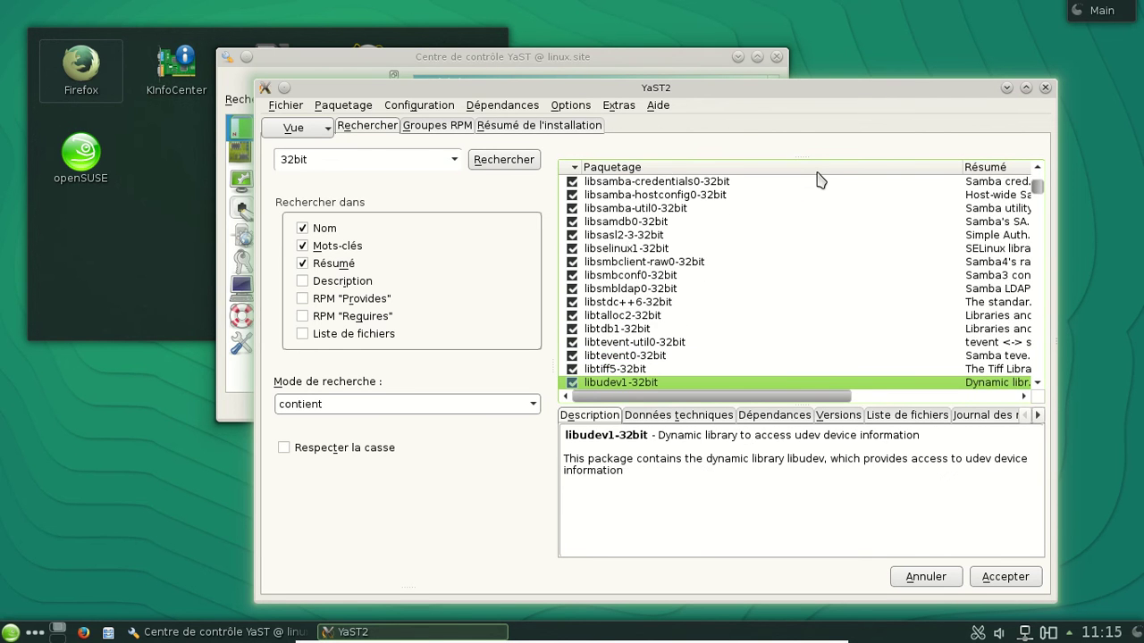
pyautogui.press('Down')
pyautogui.press('Down')
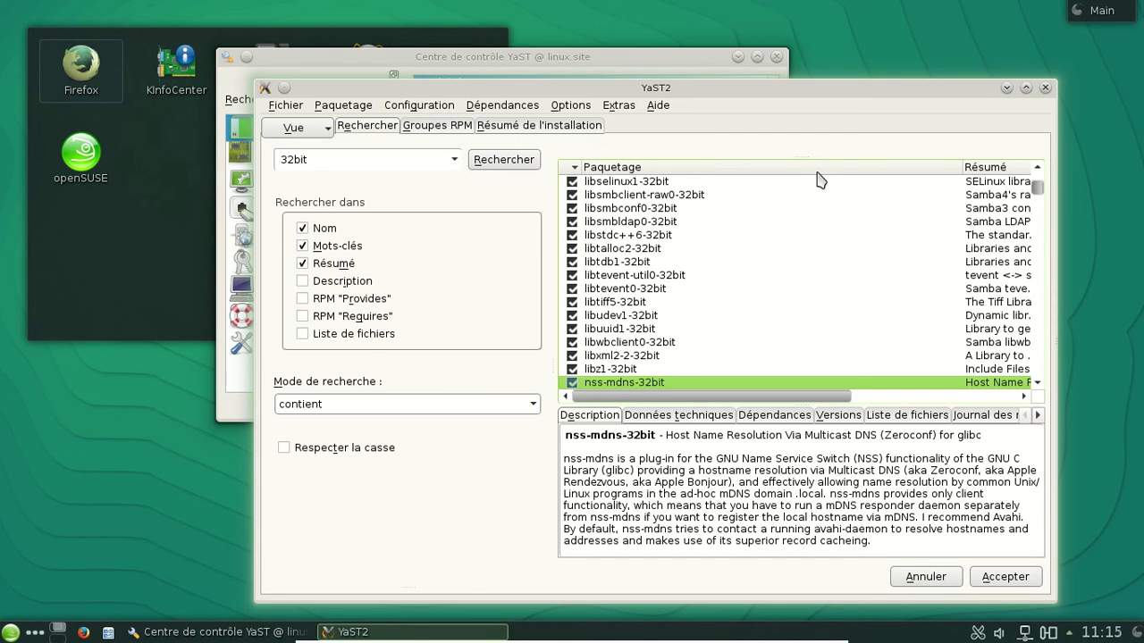
pyautogui.press('Down')
pyautogui.press('Down')
pyautogui.press('Down')
pyautogui.press('Down')
pyautogui.press('Down')
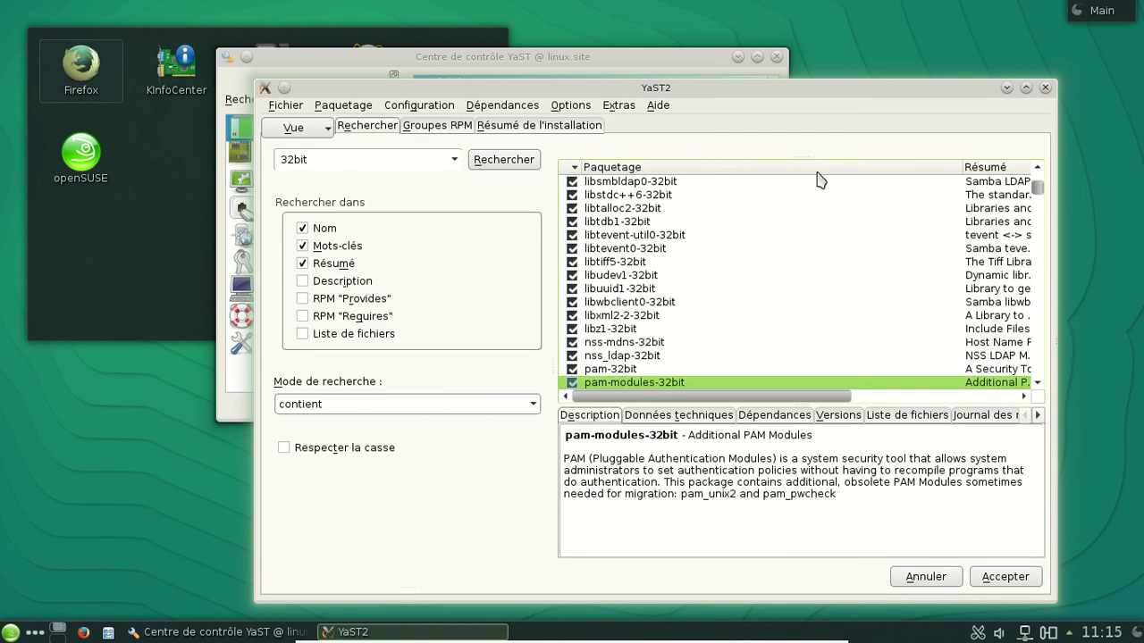
pyautogui.press('Down')
pyautogui.press('Down')
pyautogui.press('Down')
pyautogui.press('Down')
pyautogui.press('Down')
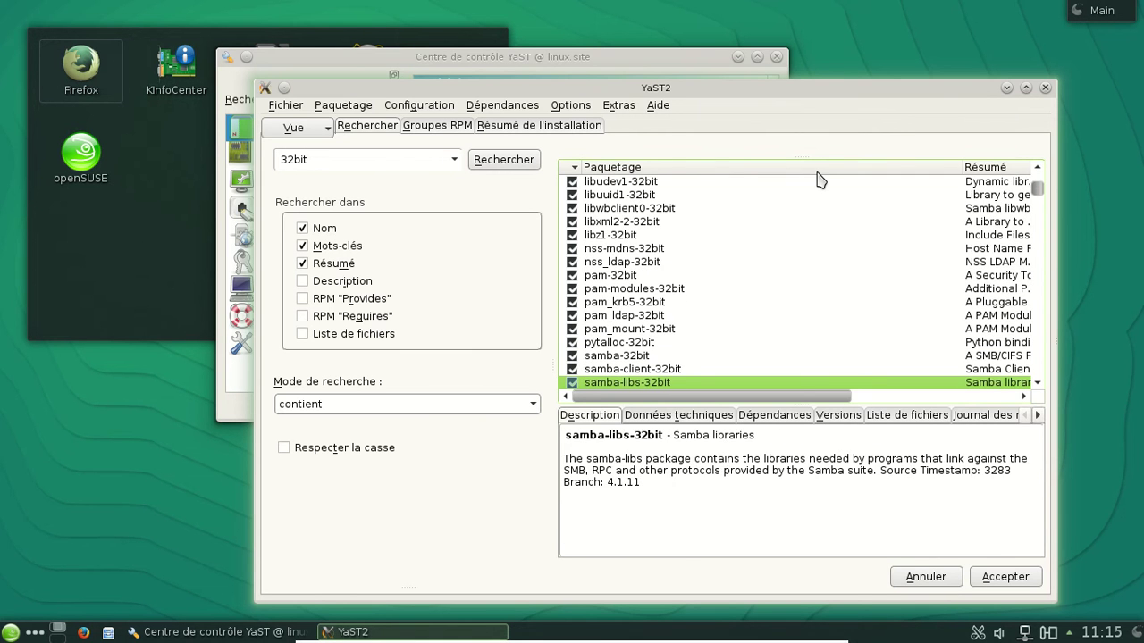
pyautogui.press('Down')
pyautogui.press('Down')
pyautogui.press('Down')
pyautogui.press('Down')
pyautogui.press('Up')
pyautogui.press('Up')
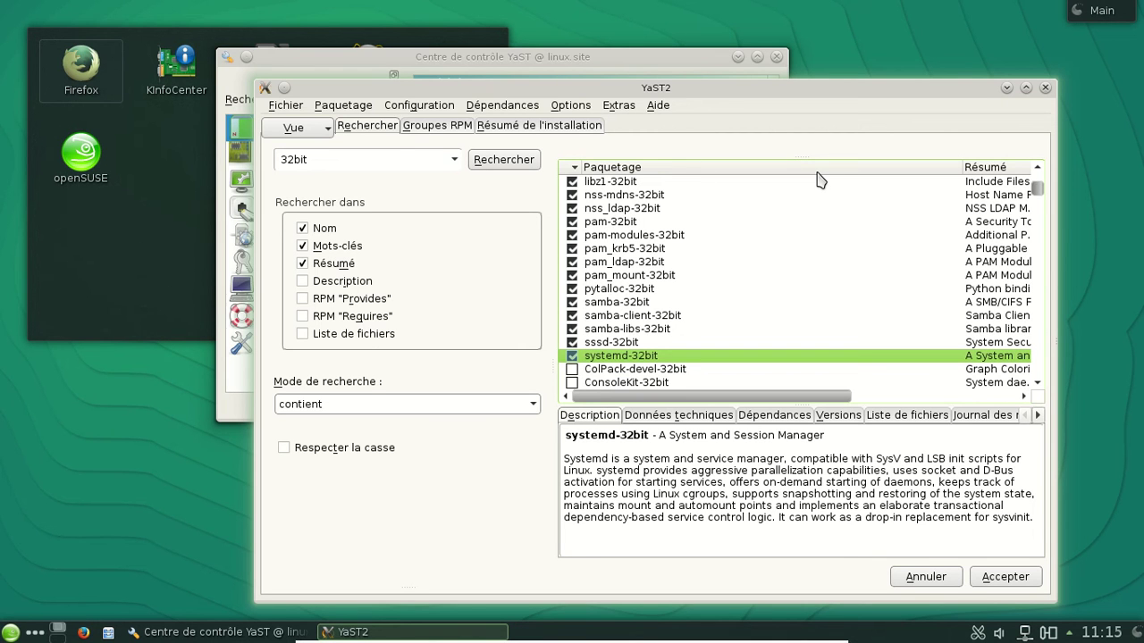
# Step: Refresh the package list in Résumé de l'installation and view the Groupes RPM tree again
pyautogui.click(559, 130)
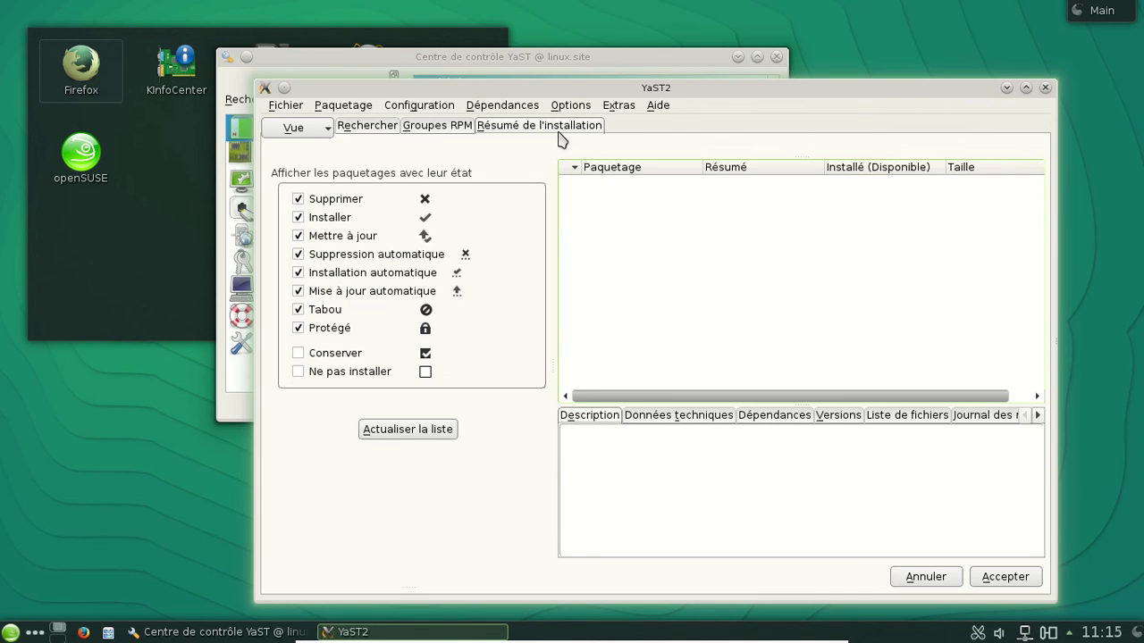
pyautogui.click(411, 432)
pyautogui.click(442, 126)
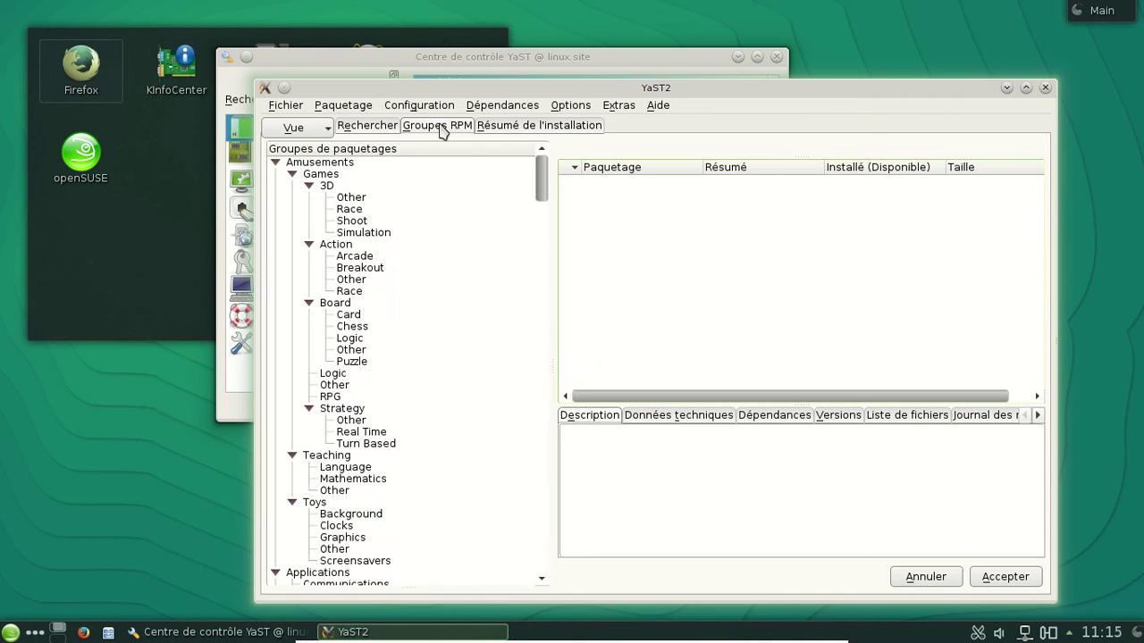
# Step: Return to the package search and clear the "32bit" search term
pyautogui.click(368, 127)
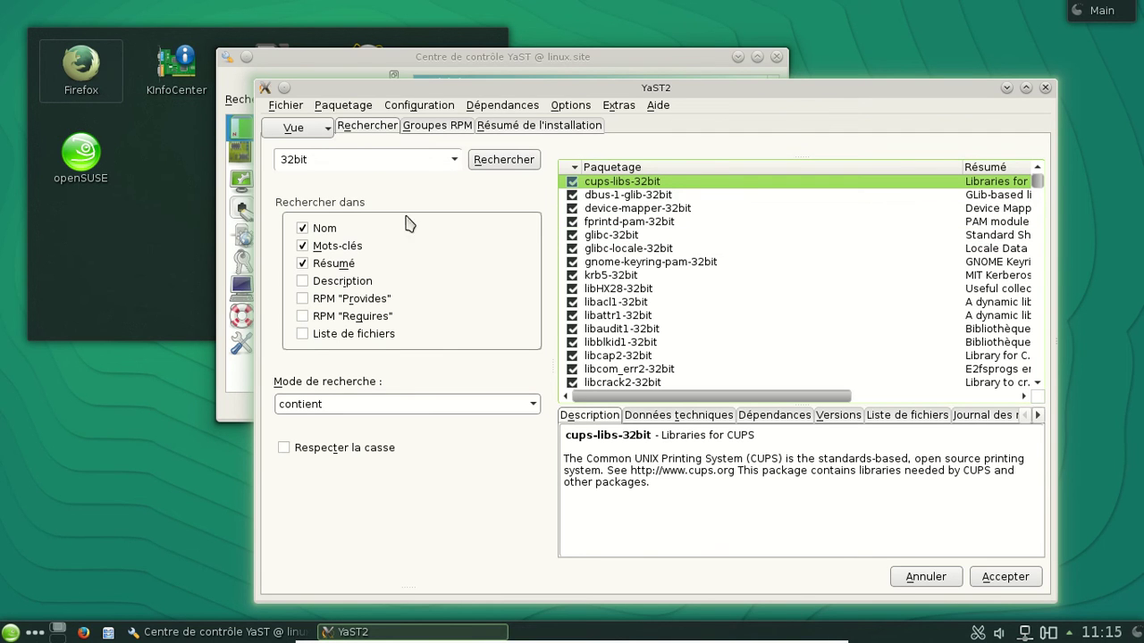
pyautogui.moveTo(308, 159); pyautogui.dragTo(279, 159)
pyautogui.press('BackSpace')
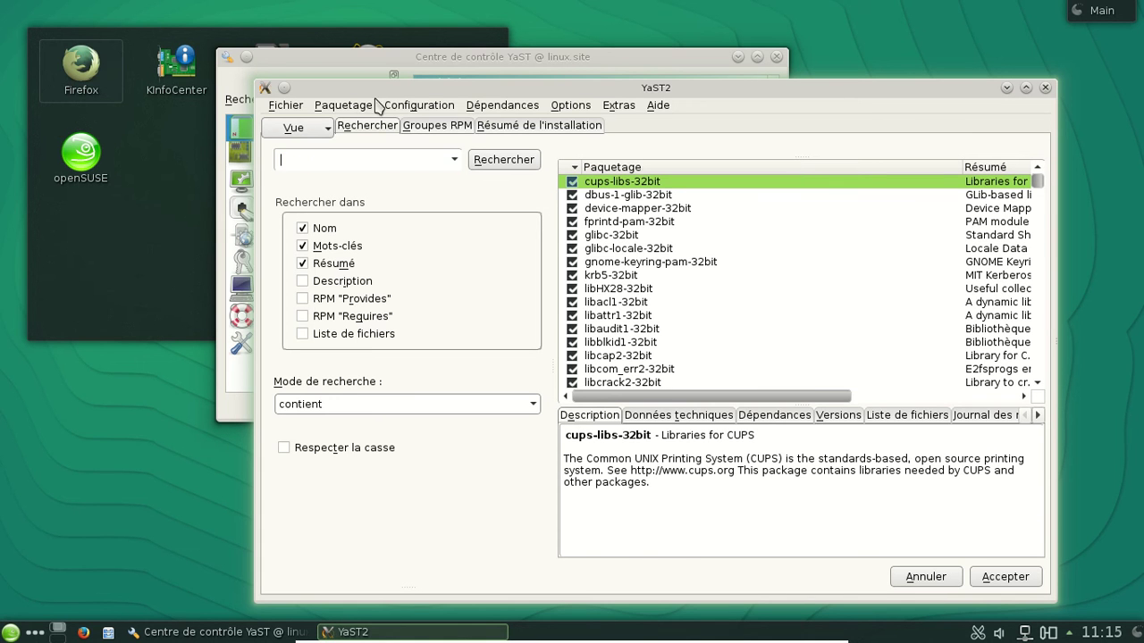
# Step: Review the software manager's configuration, dependency, option and extra commands, then view the package history and close it
pyautogui.click(442, 105)
pyautogui.moveTo(502, 105)
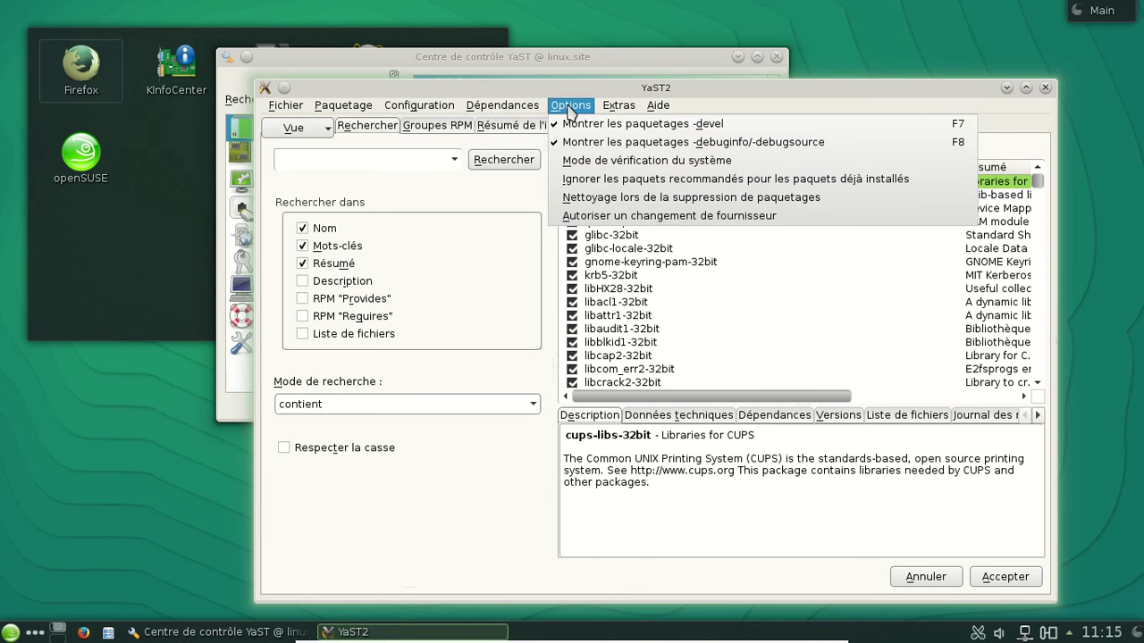
pyautogui.moveTo(563, 109)
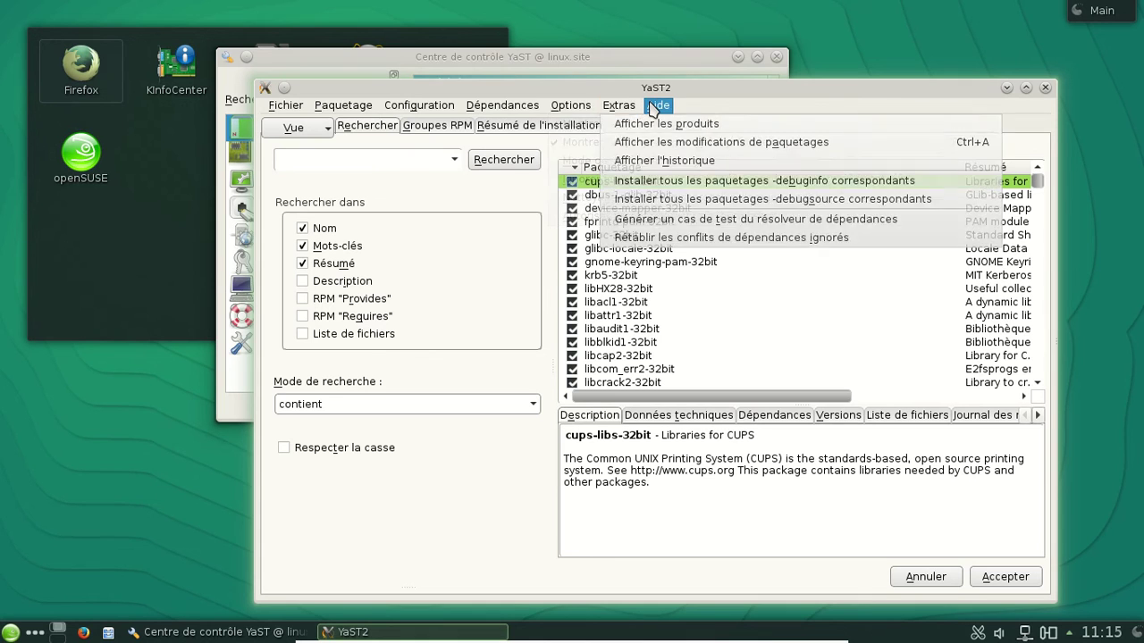
pyautogui.moveTo(616, 109)
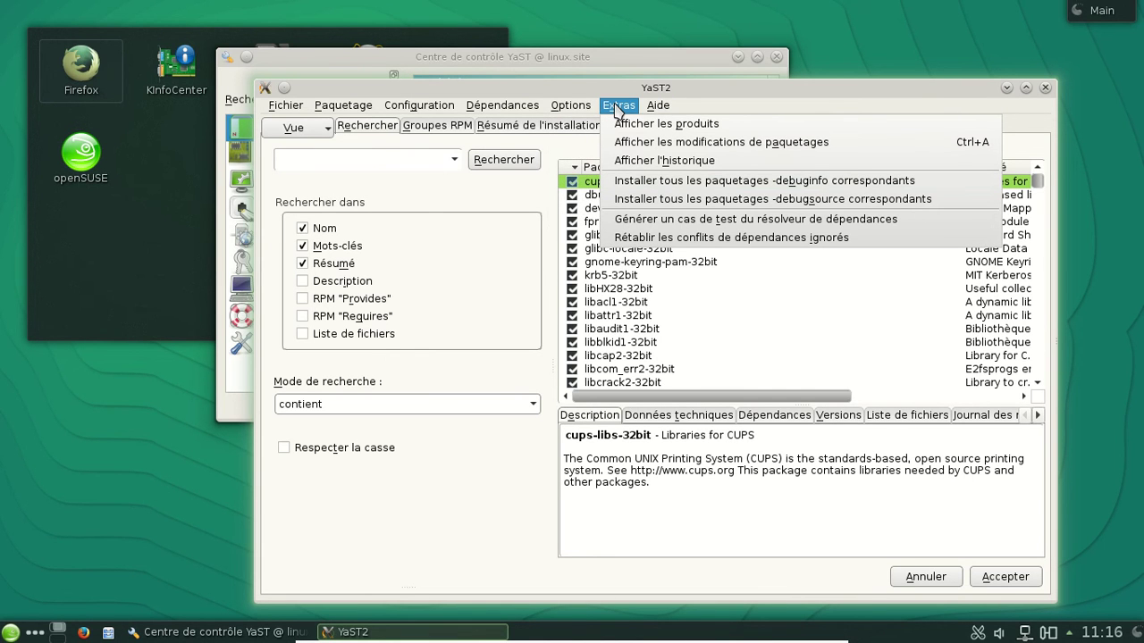
pyautogui.click(655, 163)
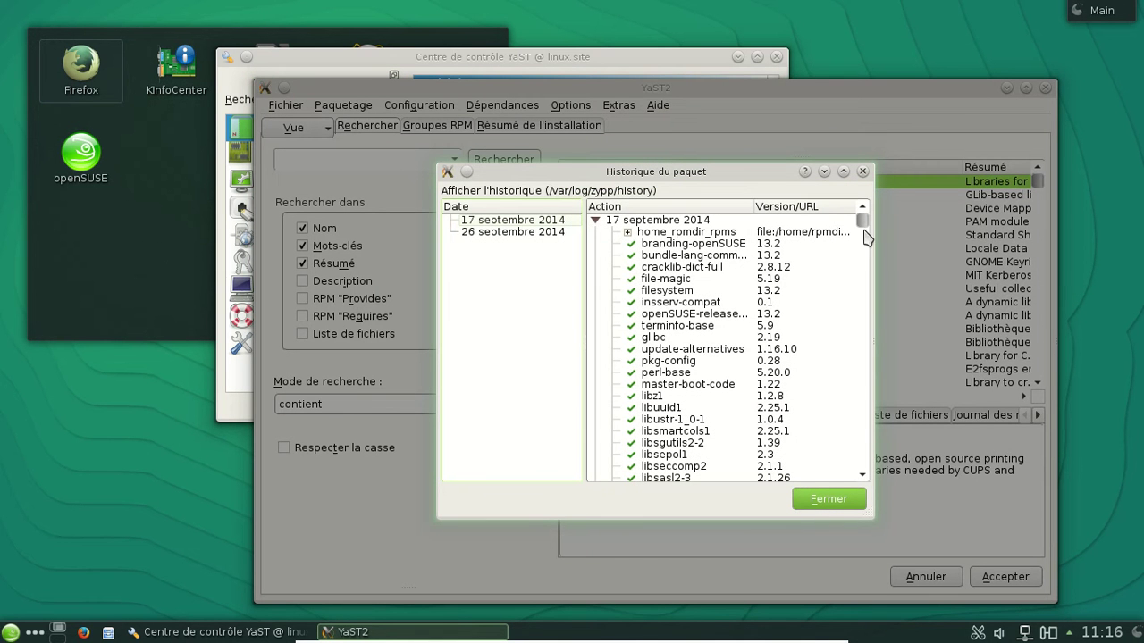
pyautogui.moveTo(869, 229); pyautogui.dragTo(860, 198)
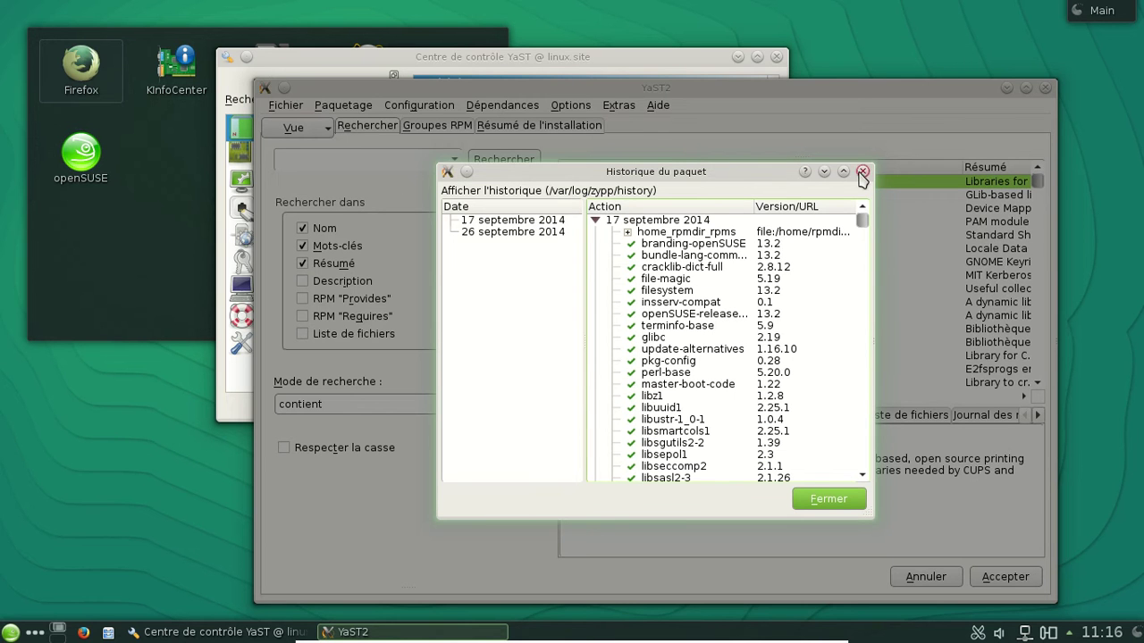
pyautogui.click(864, 171)
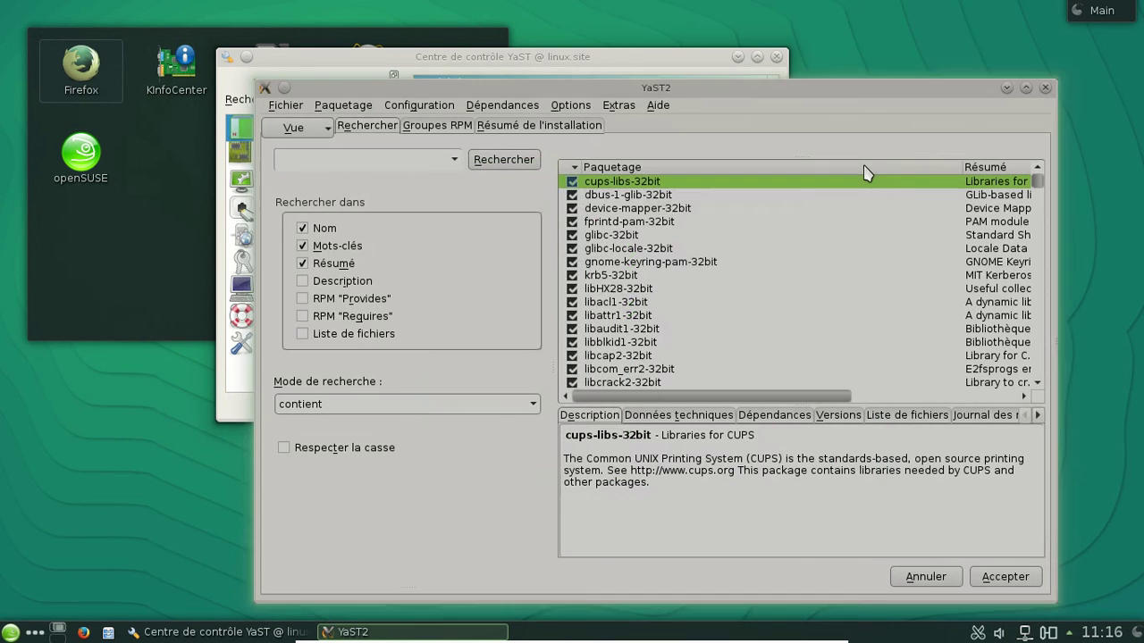
# Step: Close the package manager and the YaST control centre, and shut down the KDE virtual machine
pyautogui.click(1044, 89)
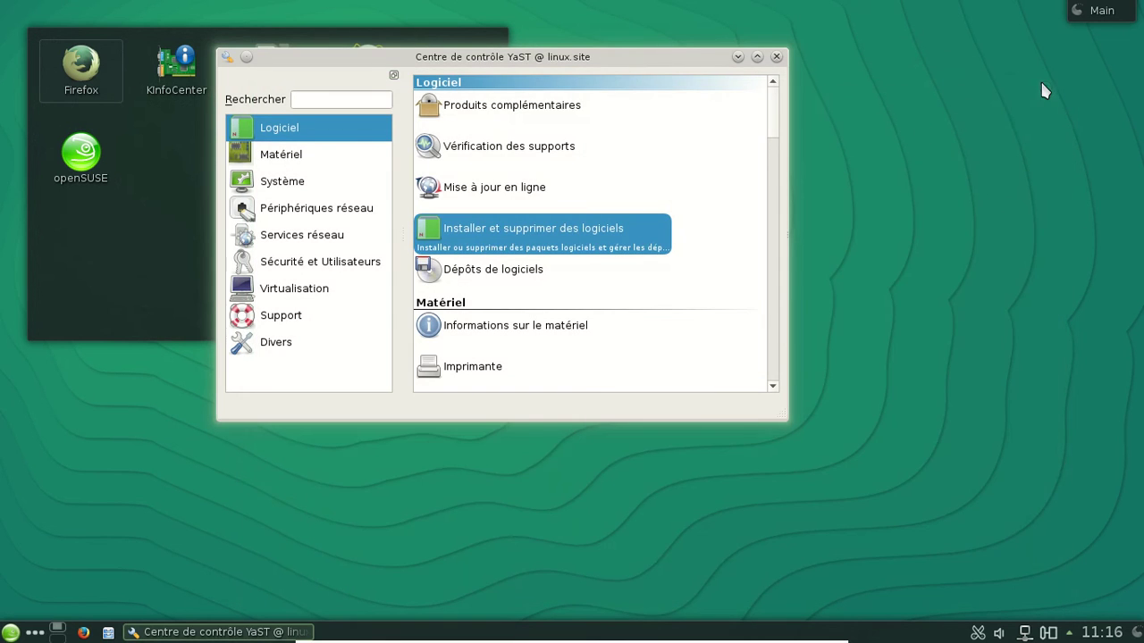
pyautogui.click(777, 58)
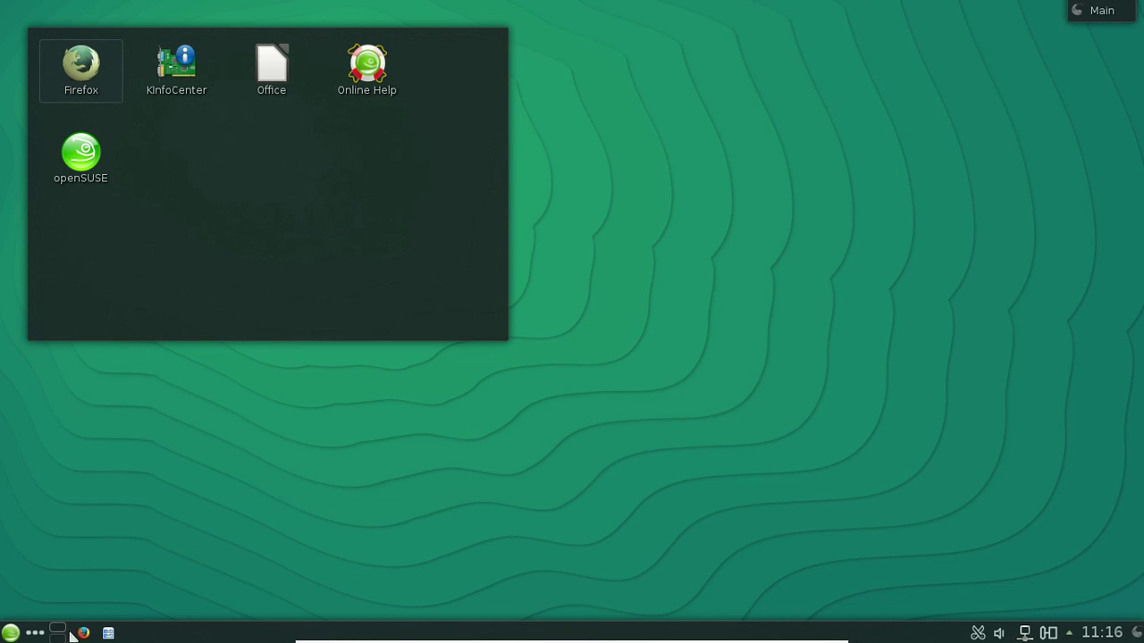
pyautogui.click(9, 632)
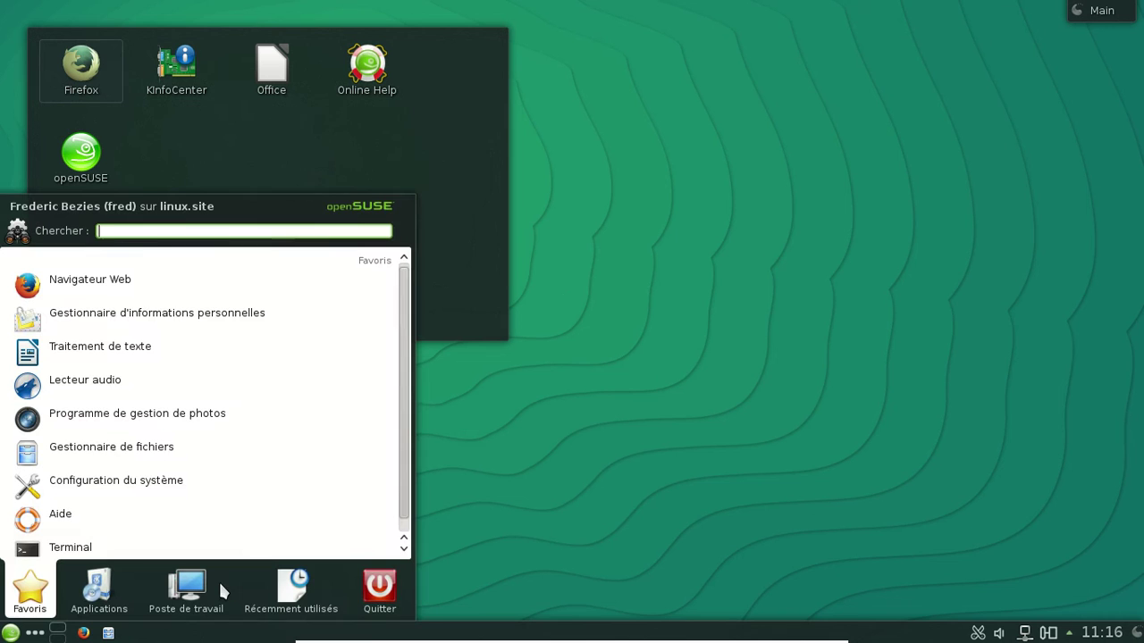
pyautogui.click(379, 590)
pyautogui.click(156, 535)
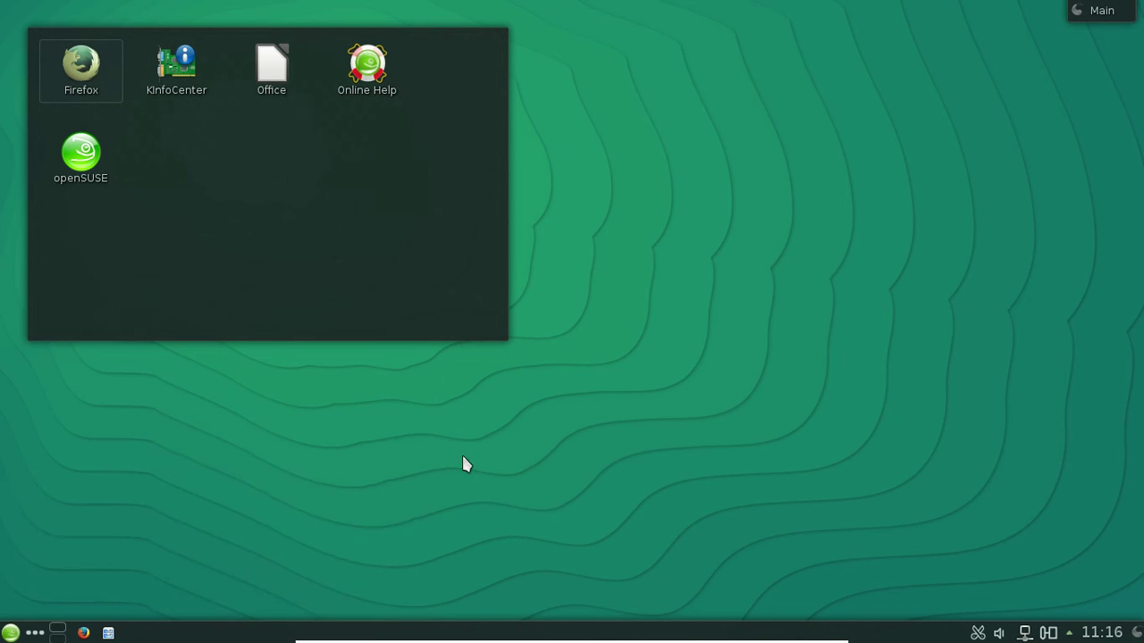
pyautogui.click(629, 320)
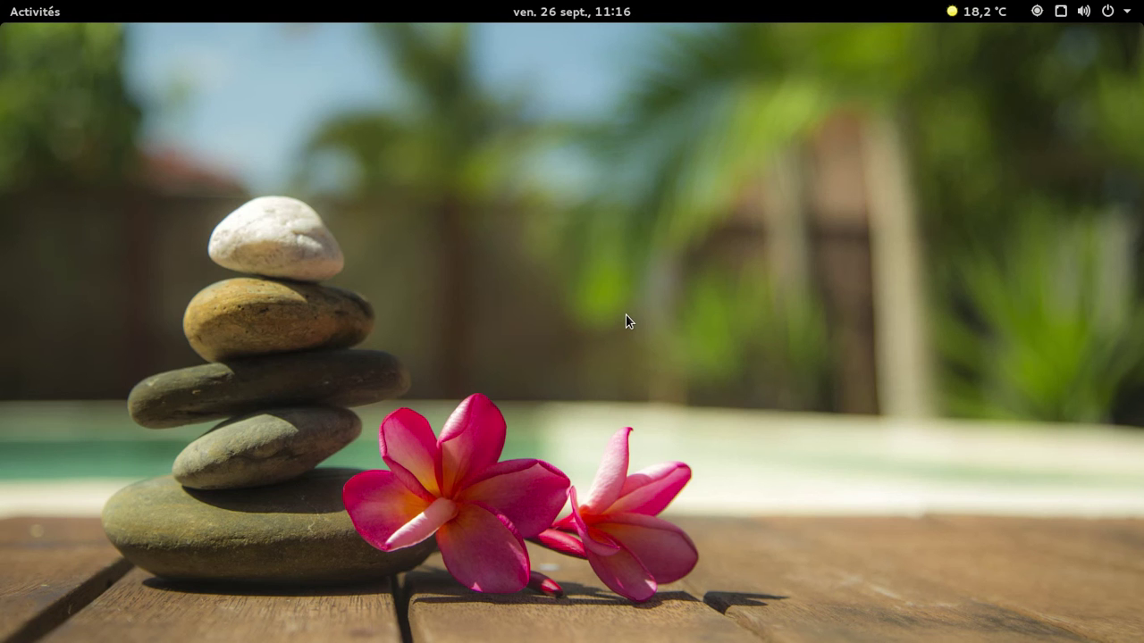
# Step: Switch to Oracle VM VirtualBox, start the OpenSuSE 13.2 beta 1 – Gnome machine, minimize the manager and show the machine in full screen
pyautogui.press('super')
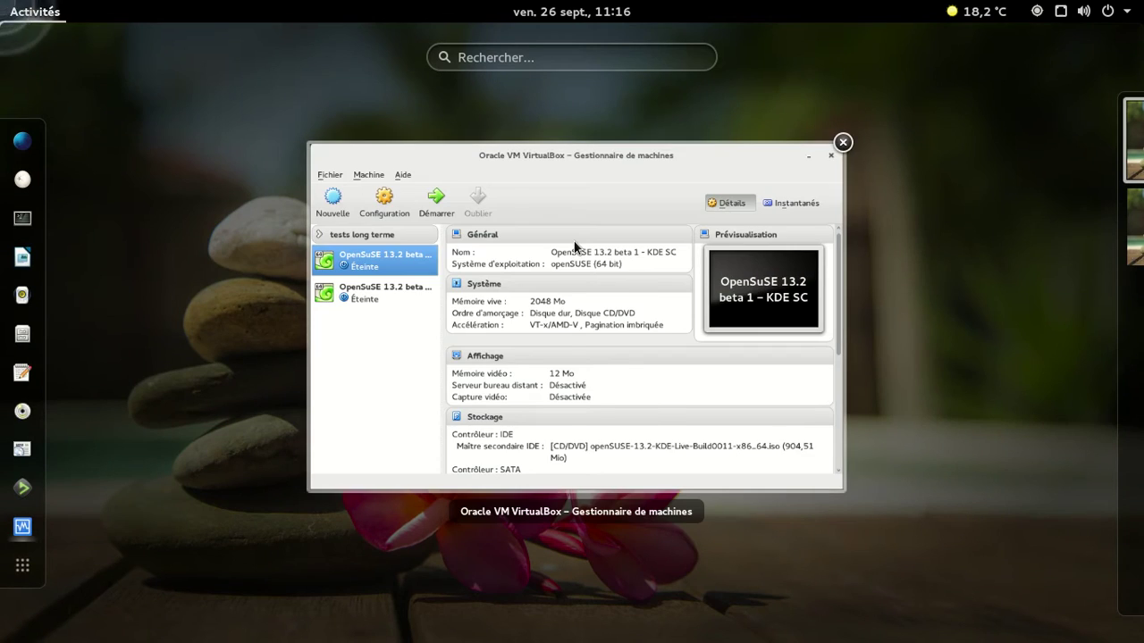
pyautogui.click(575, 247)
pyautogui.click(436, 238)
pyautogui.click(540, 103)
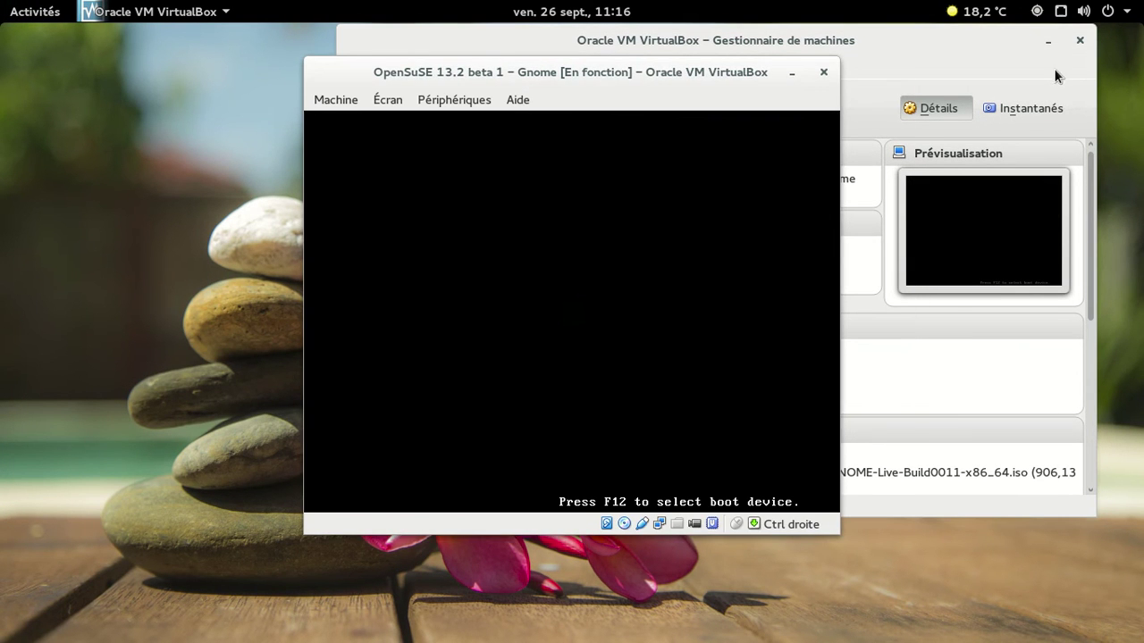
pyautogui.click(1048, 44)
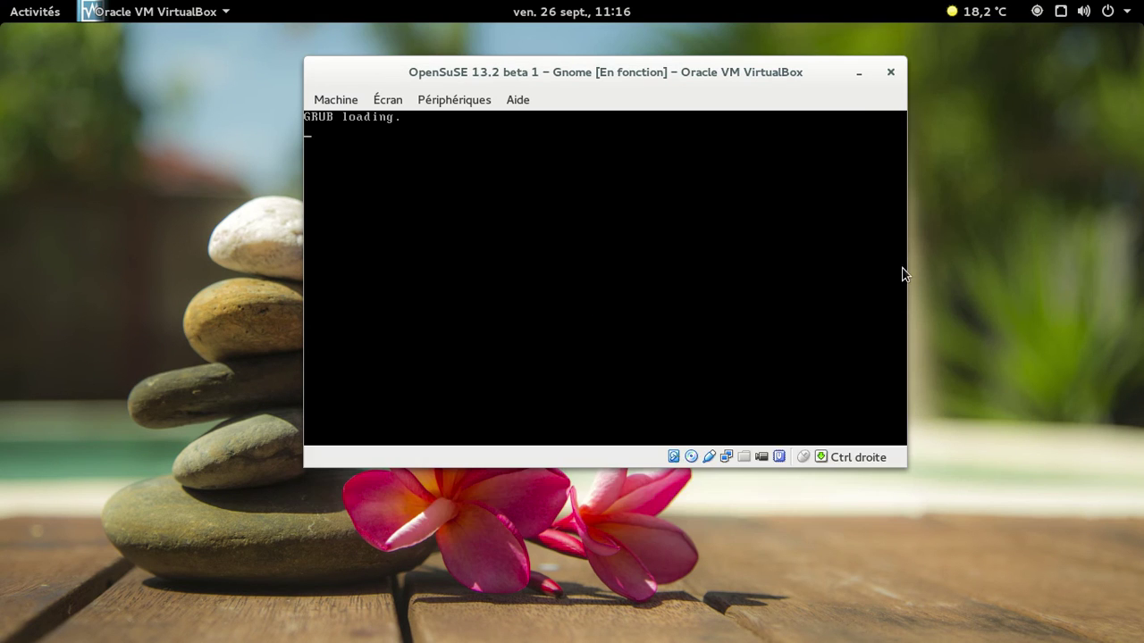
pyautogui.press('Control_R+f')
pyautogui.press('Return')
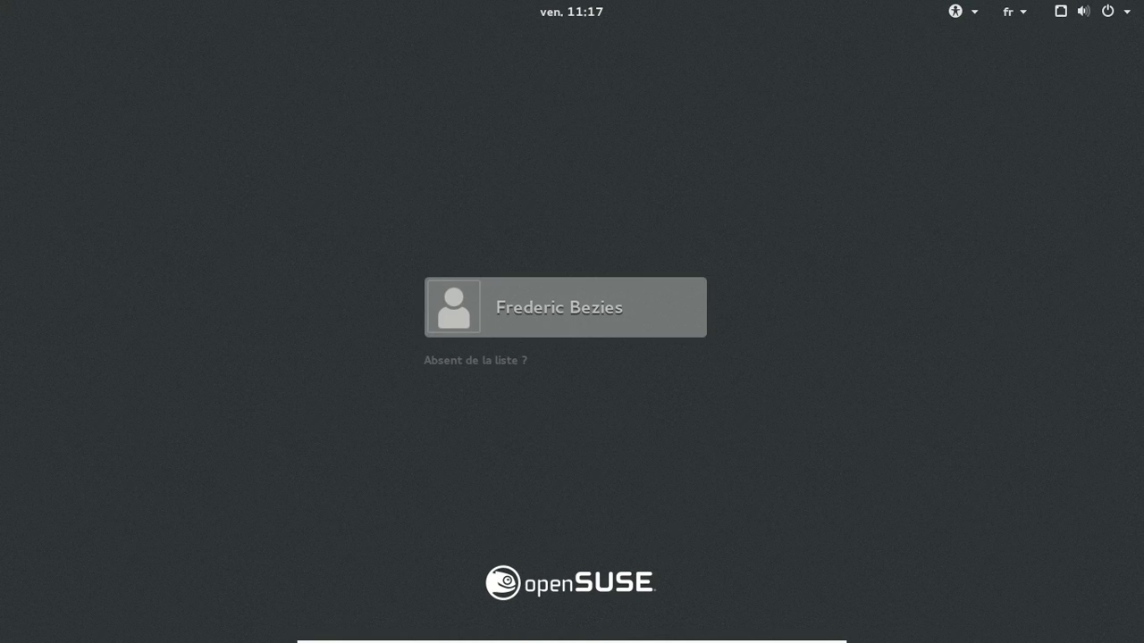
# Step: Log in to the GNOME session with the listed user account by entering the account password
pyautogui.press('Return')
pyautogui.write('********')
pyautogui.press('Return')
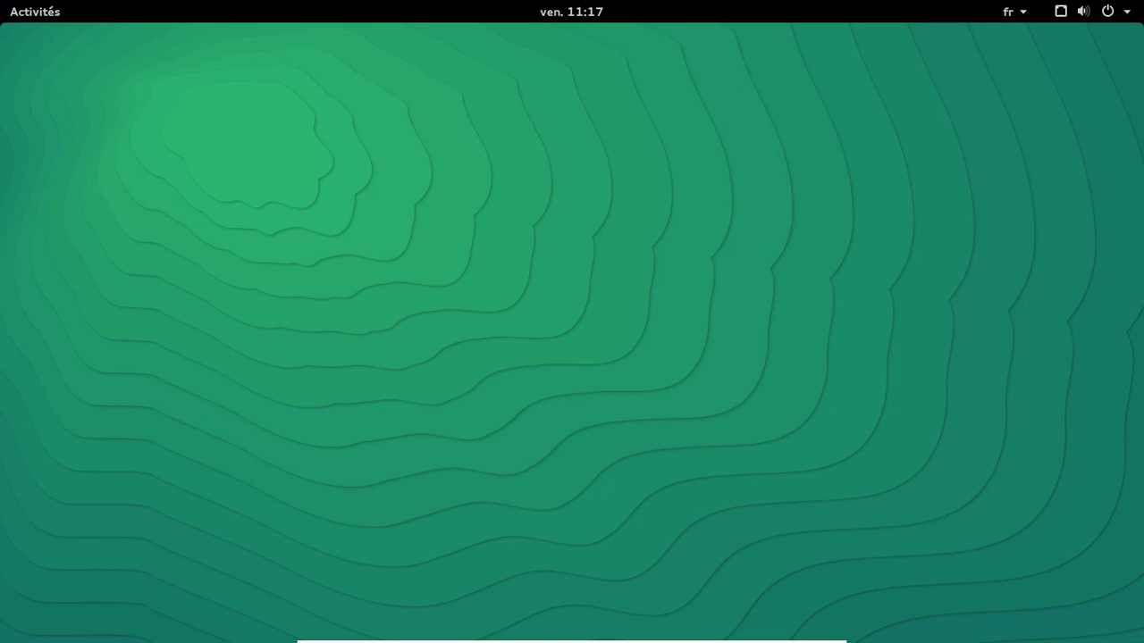
# Step: Check the GNOME version and system overview in the Détails page of the system settings, and close the settings
pyautogui.click(1124, 10)
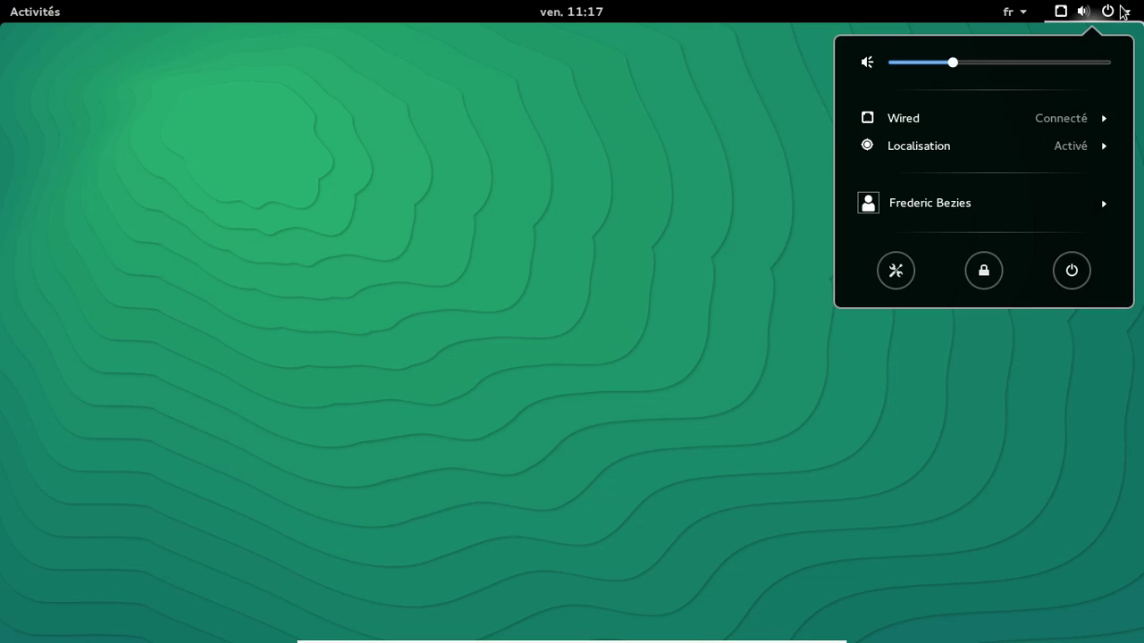
pyautogui.click(906, 270)
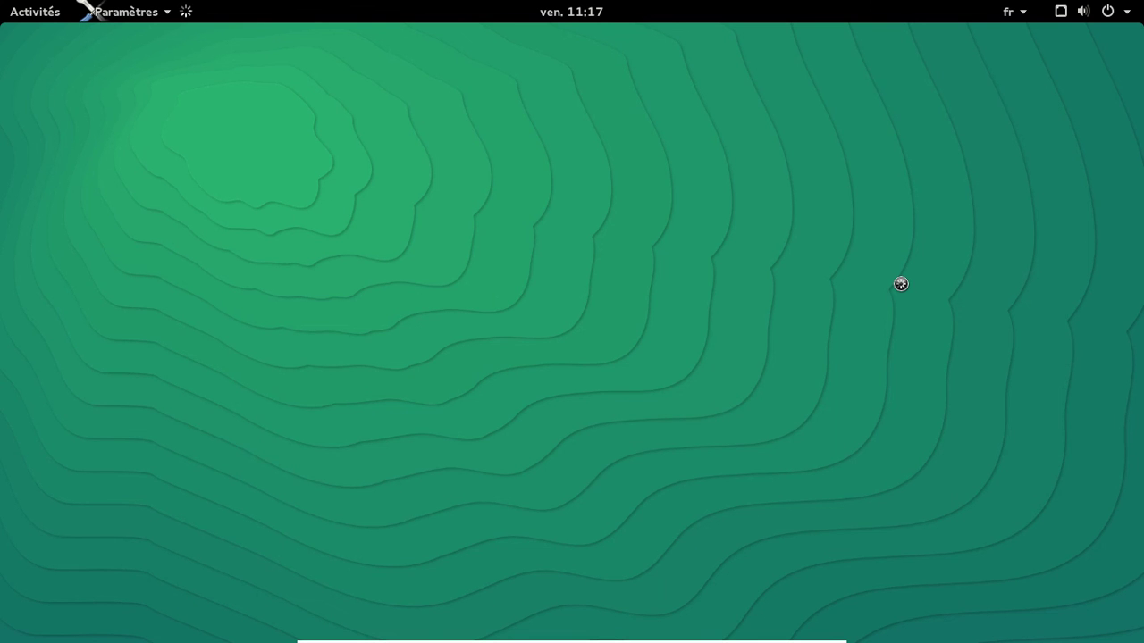
pyautogui.scroll(-3, 742, 385)
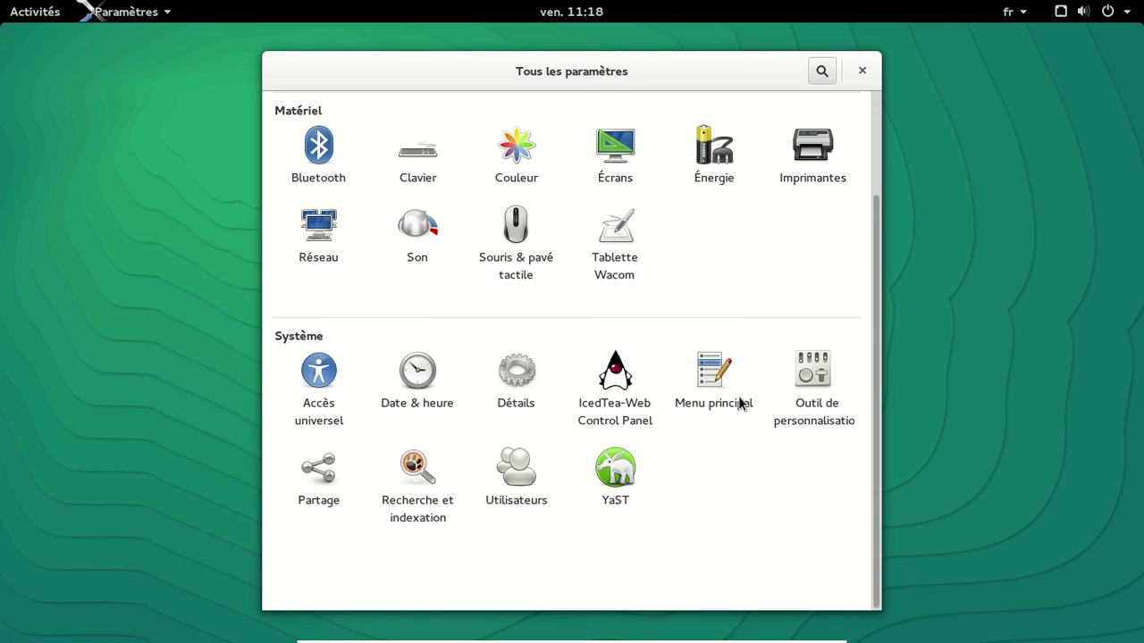
pyautogui.click(531, 394)
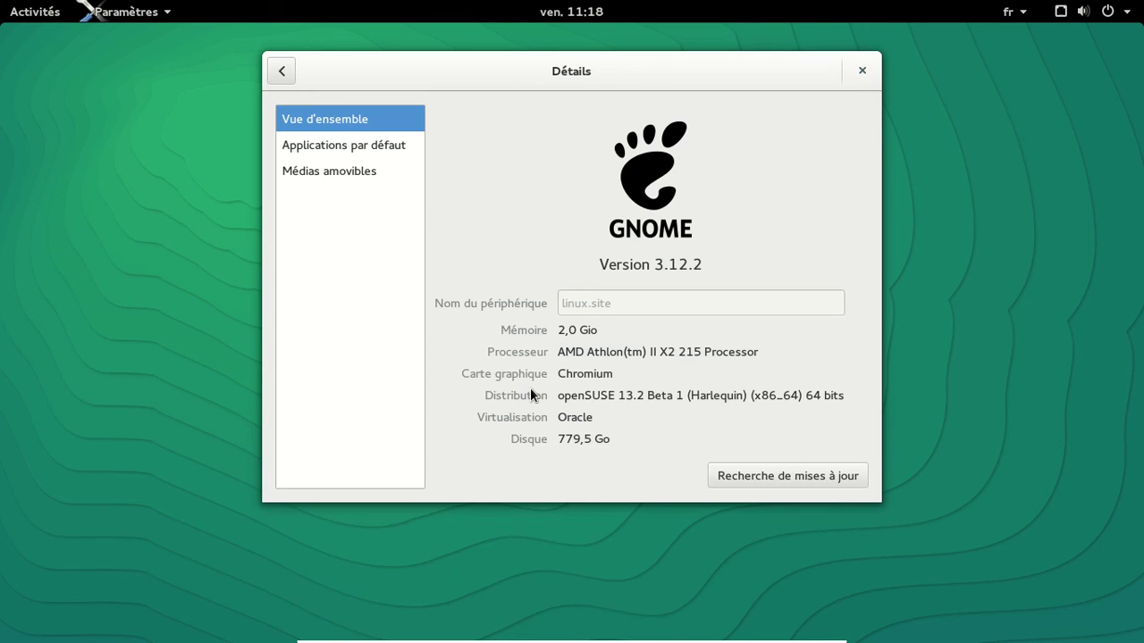
pyautogui.click(273, 73)
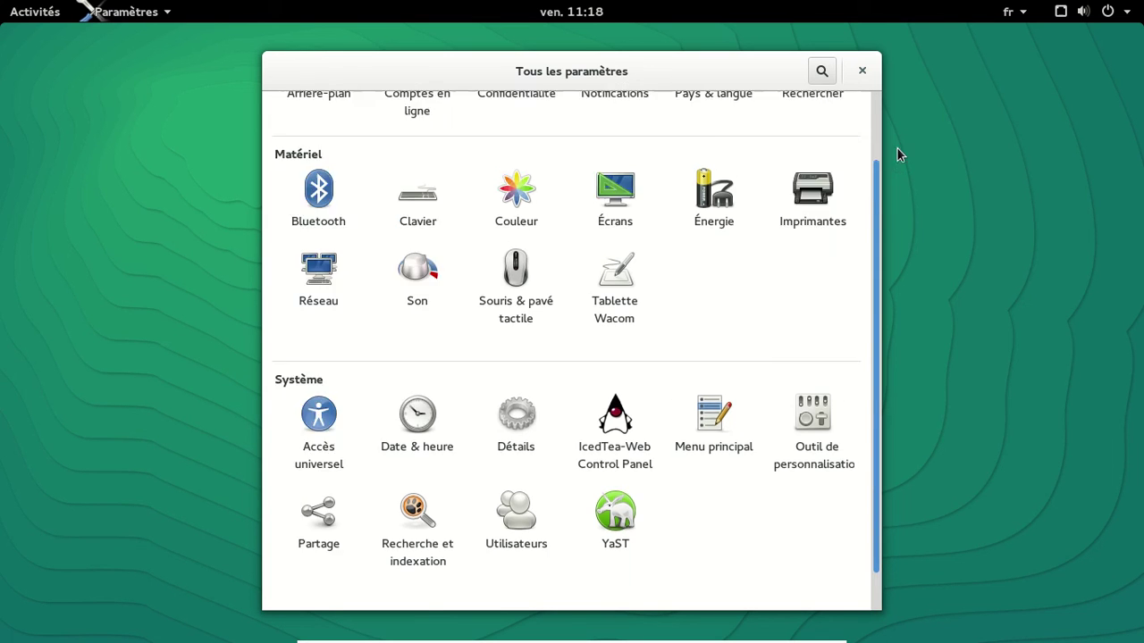
pyautogui.click(862, 71)
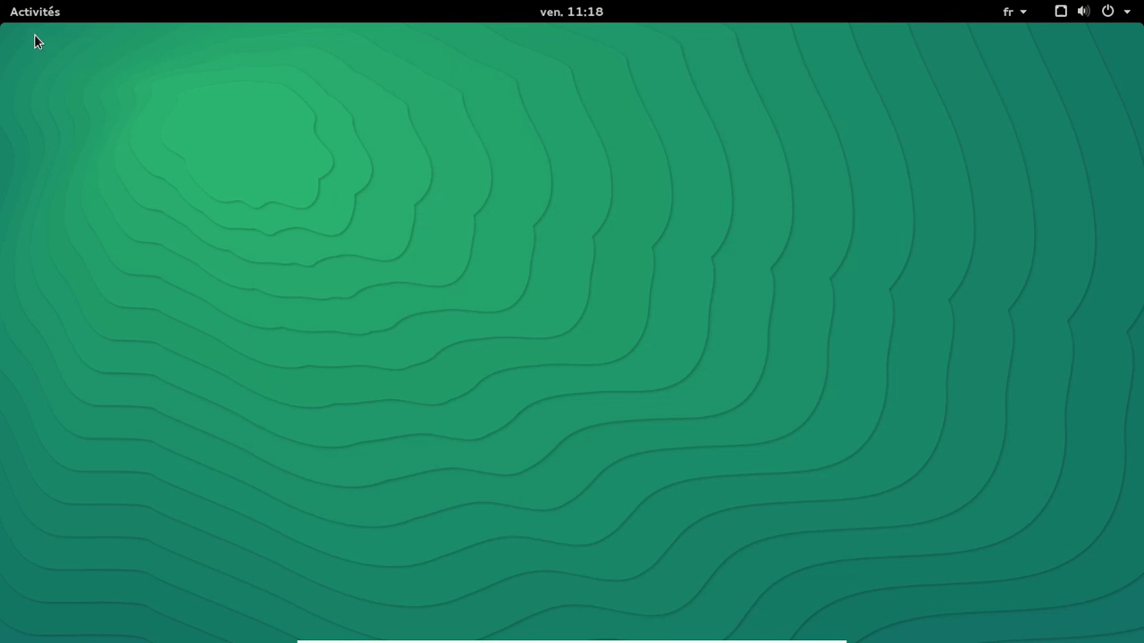
# Step: Look through all pages of the full application grid, and open a terminal from its last page and close it
pyautogui.click(33, 15)
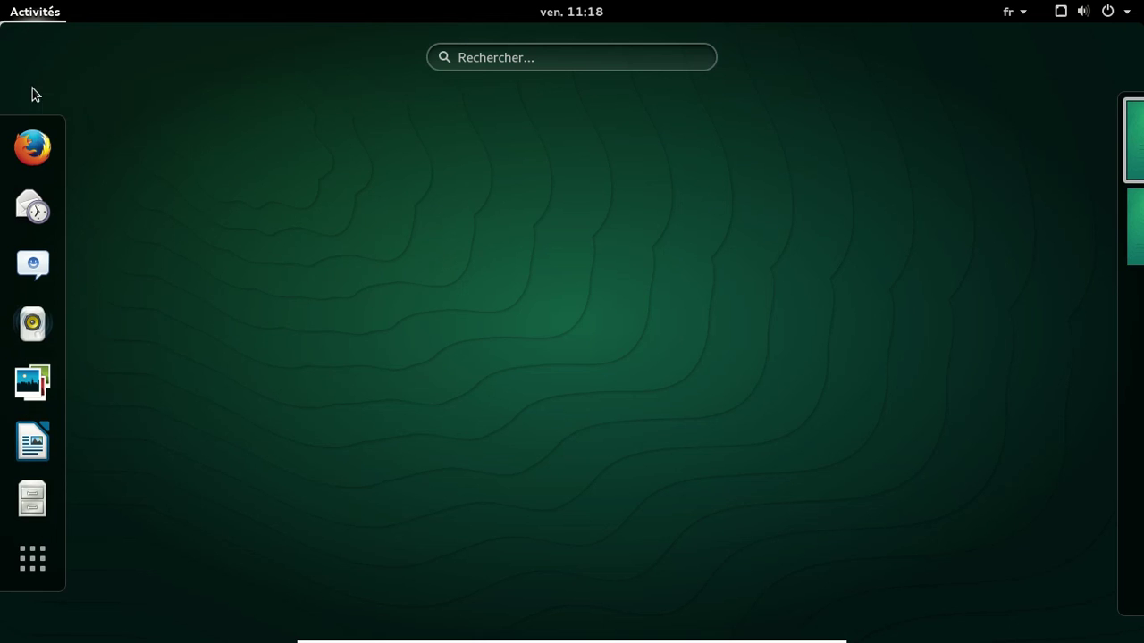
pyautogui.click(32, 559)
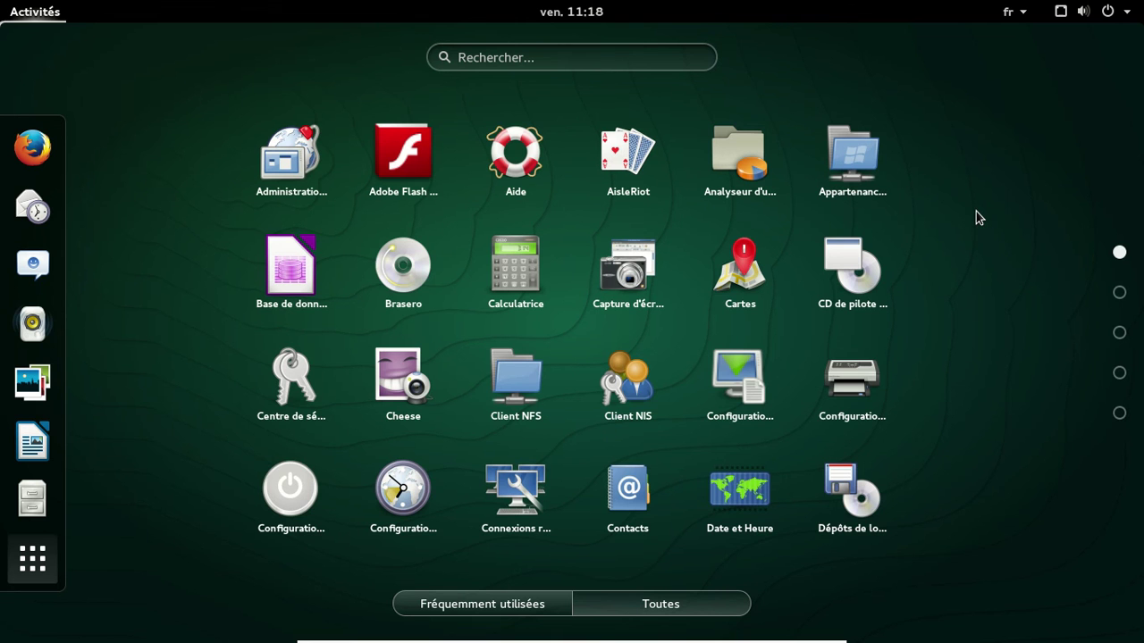
pyautogui.scroll(-2, 976, 211)
pyautogui.scroll(1, 975, 211)
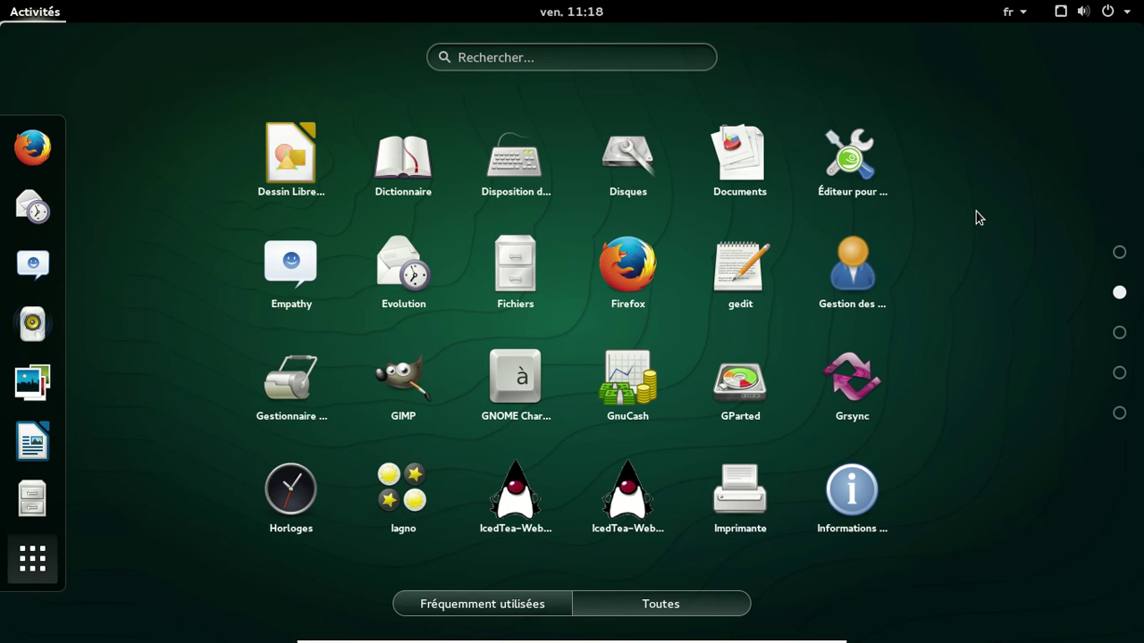
pyautogui.scroll(-1, 976, 217)
pyautogui.scroll(-1, 976, 217)
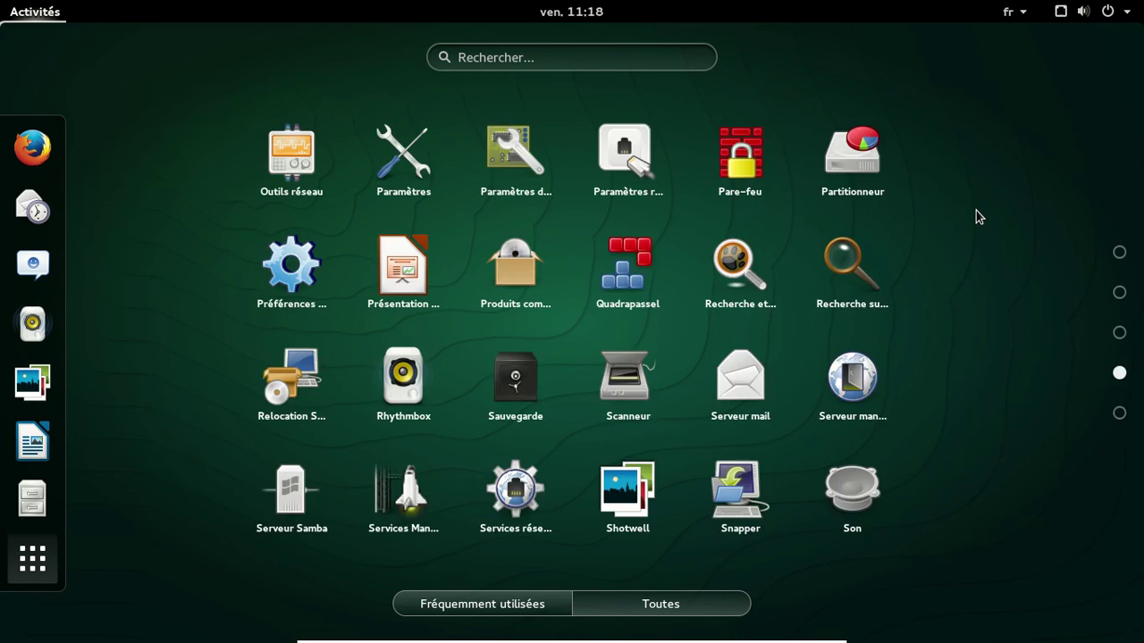
pyautogui.scroll(-1, 976, 214)
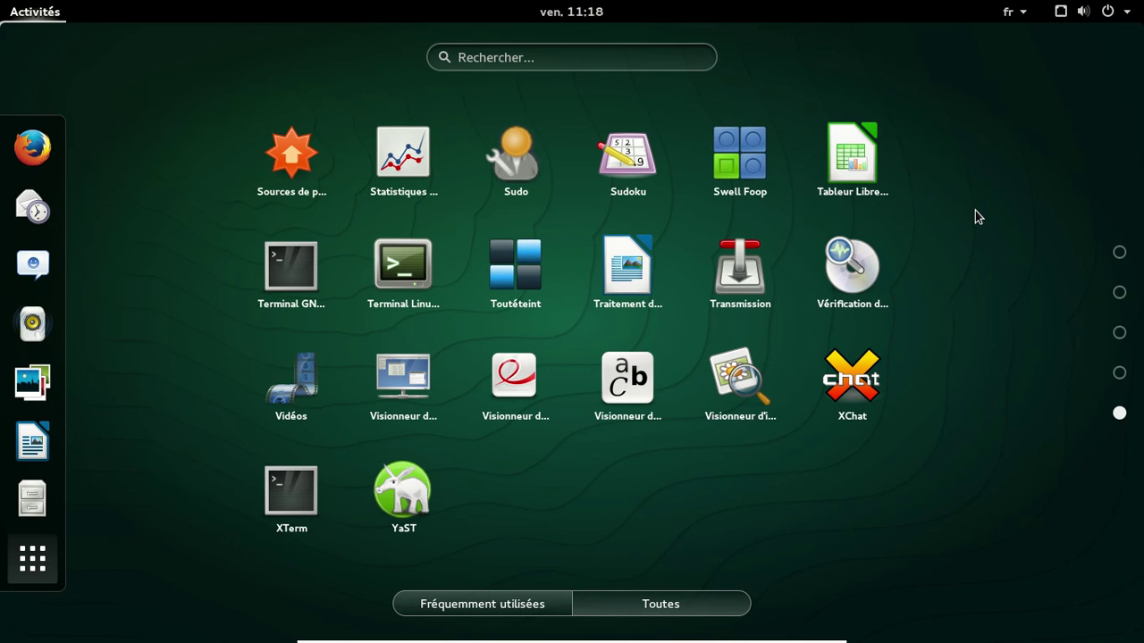
pyautogui.click(433, 283)
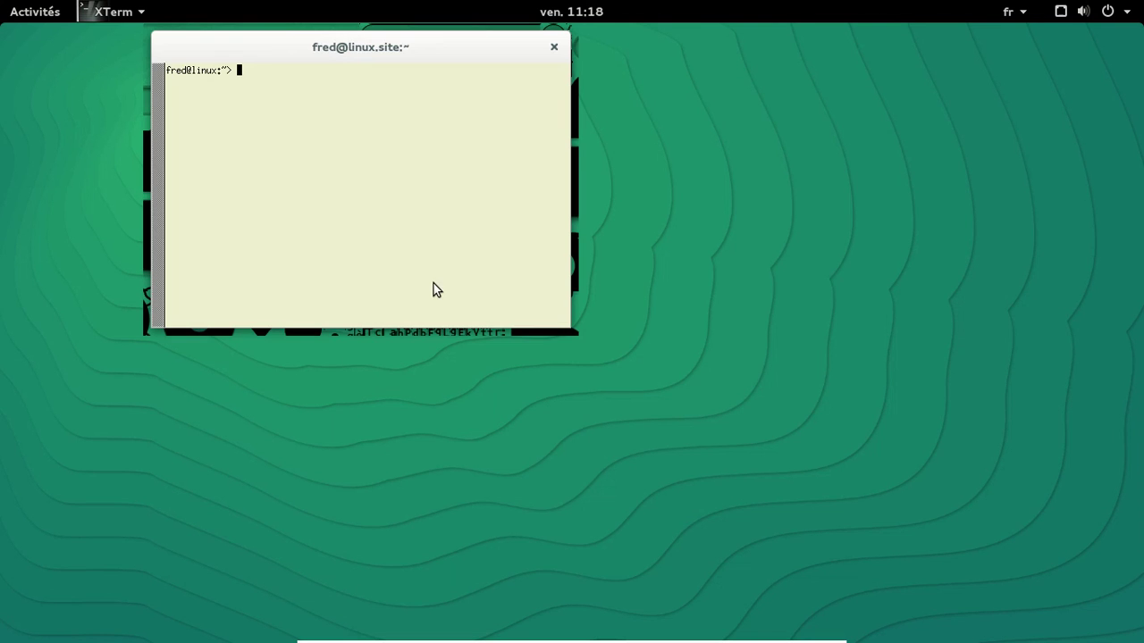
pyautogui.click(554, 47)
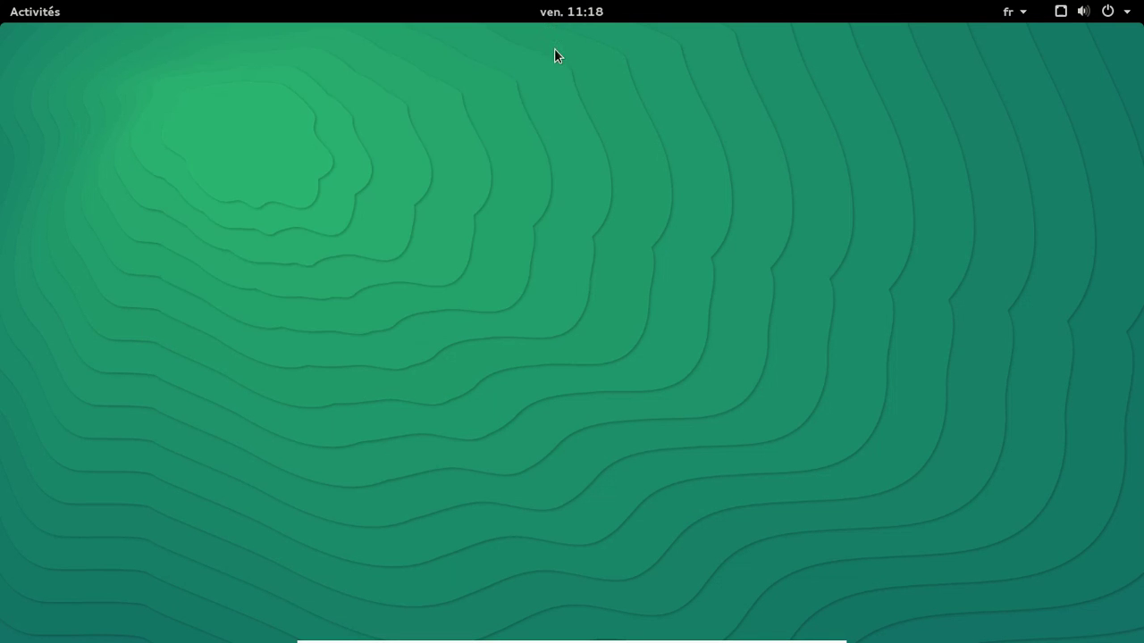
# Step: Search the applications for "termina" and open Terminal GNOME
pyautogui.click(24, 18)
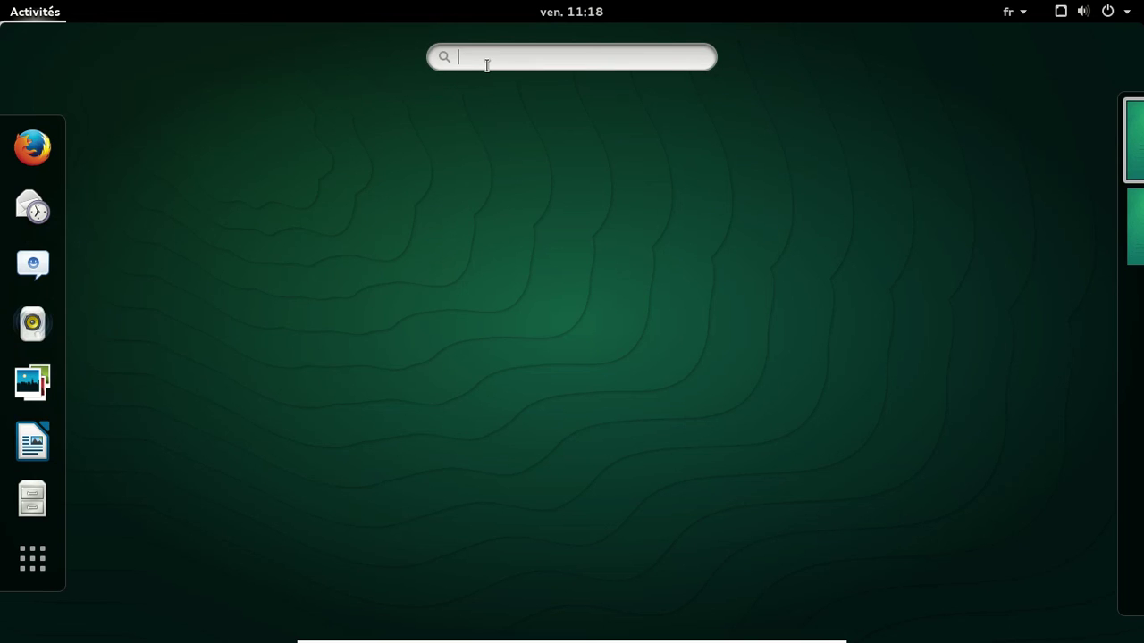
pyautogui.write('termina')
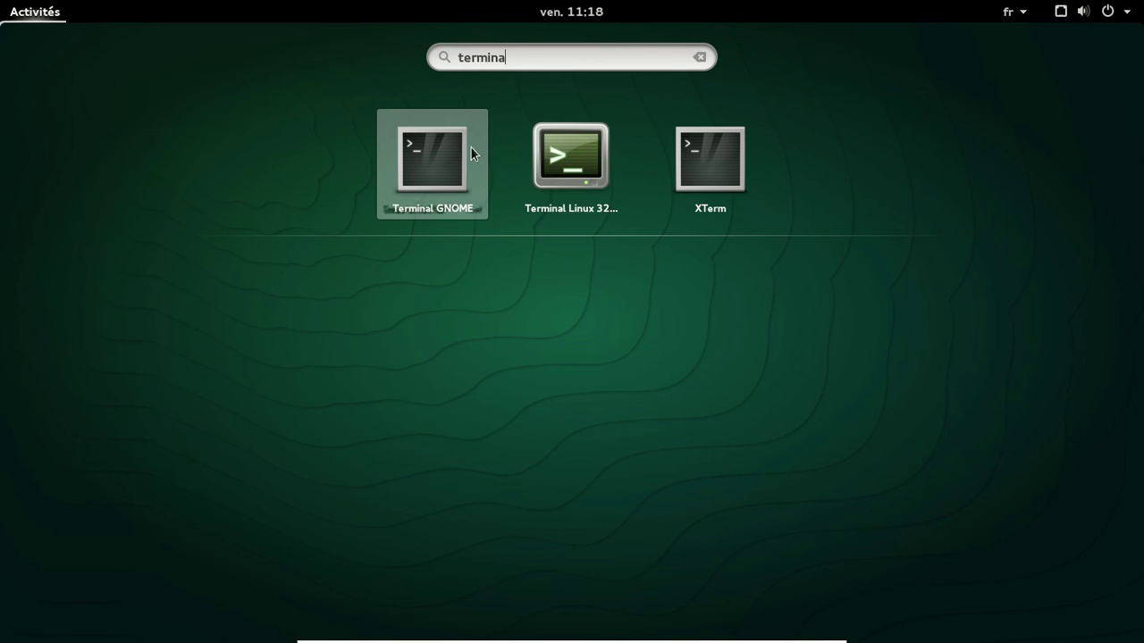
pyautogui.click(452, 161)
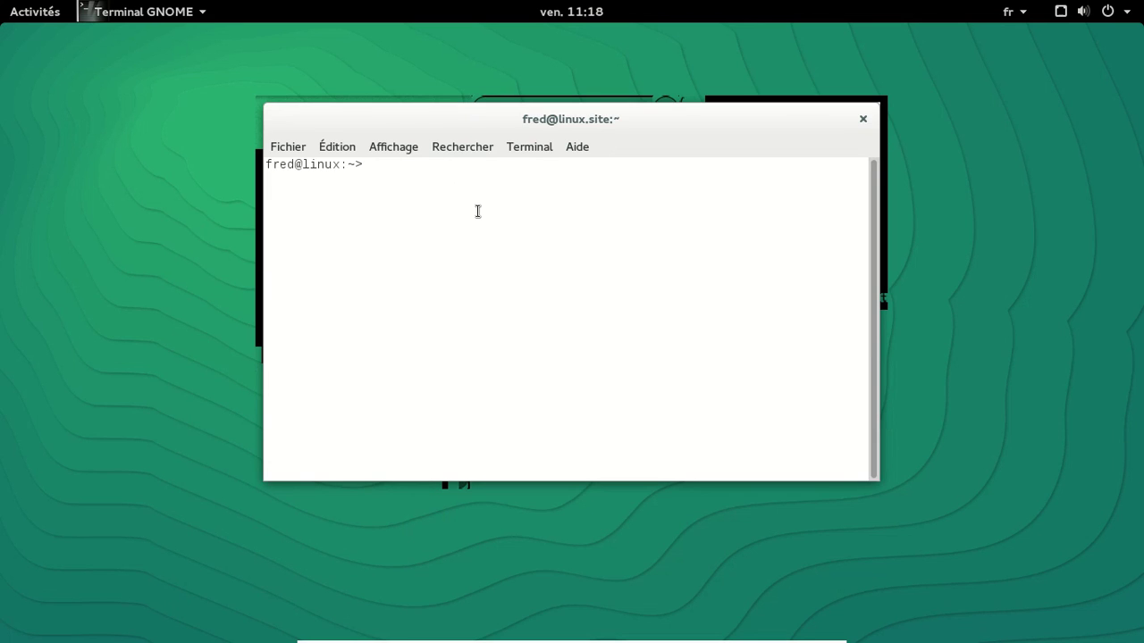
# Step: Display the zypper manual page with the command "man zypper"
pyautogui.write('zypp')
pyautogui.press('BackSpace')
pyautogui.press('BackSpace')
pyautogui.press('BackSpace')
pyautogui.press('BackSpace')
pyautogui.write('man zypper')
pyautogui.press('Return')
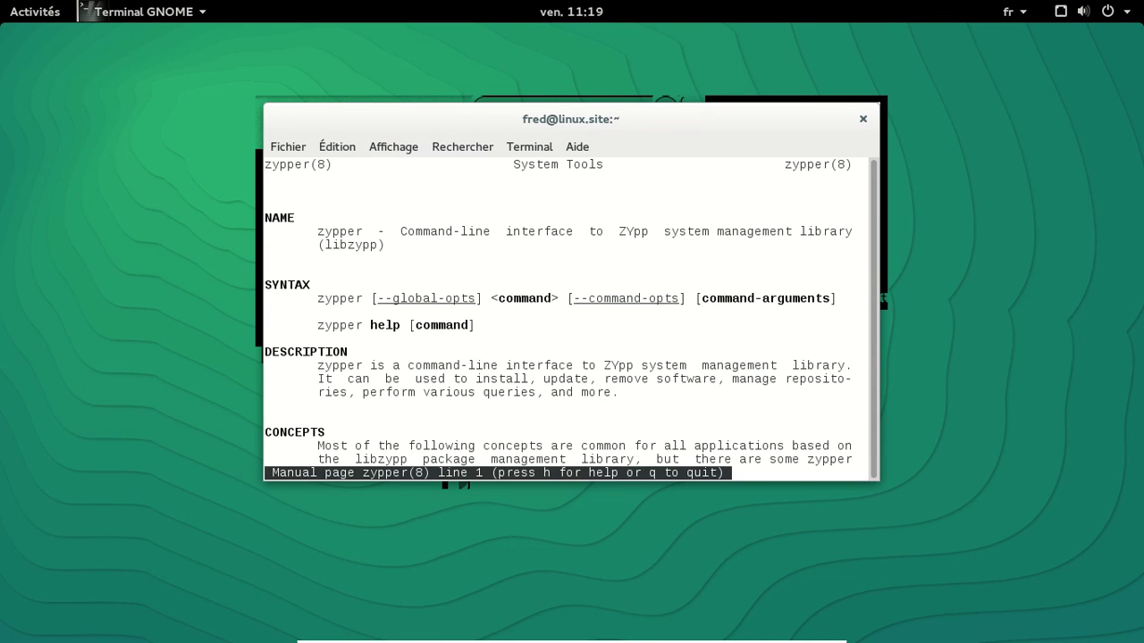
# Step: Read through the zypper manual page from its concepts through the package commands to the supported repository URI formats, and close the terminal
pyautogui.press('Down')
pyautogui.press('Down')
pyautogui.press('Down')
pyautogui.press('Down')
pyautogui.press('Down')
pyautogui.press('Down')
pyautogui.press('Down')
pyautogui.press('Down')
pyautogui.press('Down')
pyautogui.press('Down')
pyautogui.press('Down')
pyautogui.press('Down')
pyautogui.press('Down')
pyautogui.press('Down')
pyautogui.press('Down')
pyautogui.press('Down')
pyautogui.press('Down')
pyautogui.press('Down')
pyautogui.press('Down')
pyautogui.press('Down')
pyautogui.press('Down')
pyautogui.press('Down')
pyautogui.press('Down')
pyautogui.press('Down')
pyautogui.press('Down')
pyautogui.press('Down')
pyautogui.press('Down')
pyautogui.press('Down')
pyautogui.press('Down')
pyautogui.press('Down')
pyautogui.press('Down')
pyautogui.press('Down')
pyautogui.press('Down')
pyautogui.press('Down')
pyautogui.press('Down')
pyautogui.press('Down')
pyautogui.press('Down')
pyautogui.press('Down')
pyautogui.press('Down')
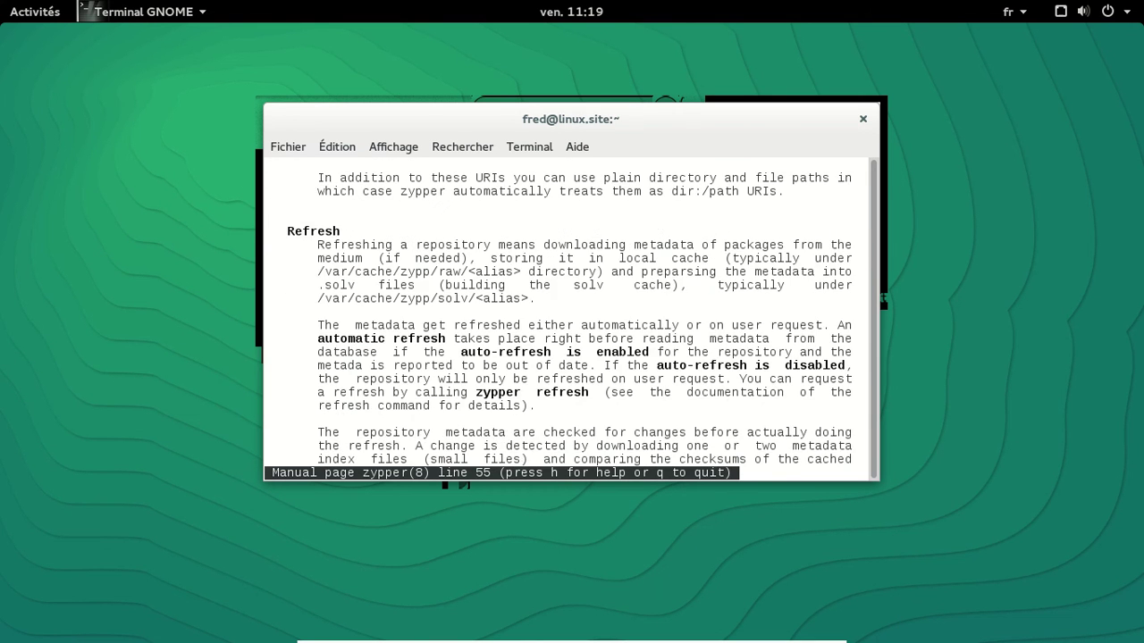
pyautogui.press('Down')
pyautogui.press('Down')
pyautogui.press('Down')
pyautogui.press('Down')
pyautogui.press('Down')
pyautogui.press('Down')
pyautogui.press('Down')
pyautogui.press('Down')
pyautogui.press('Down')
pyautogui.press('Down')
pyautogui.press('Down')
pyautogui.press('Down')
pyautogui.press('Down')
pyautogui.press('Down')
pyautogui.press('Down')
pyautogui.press('Down')
pyautogui.press('Down')
pyautogui.press('Down')
pyautogui.press('Down')
pyautogui.press('Down')
pyautogui.press('d')
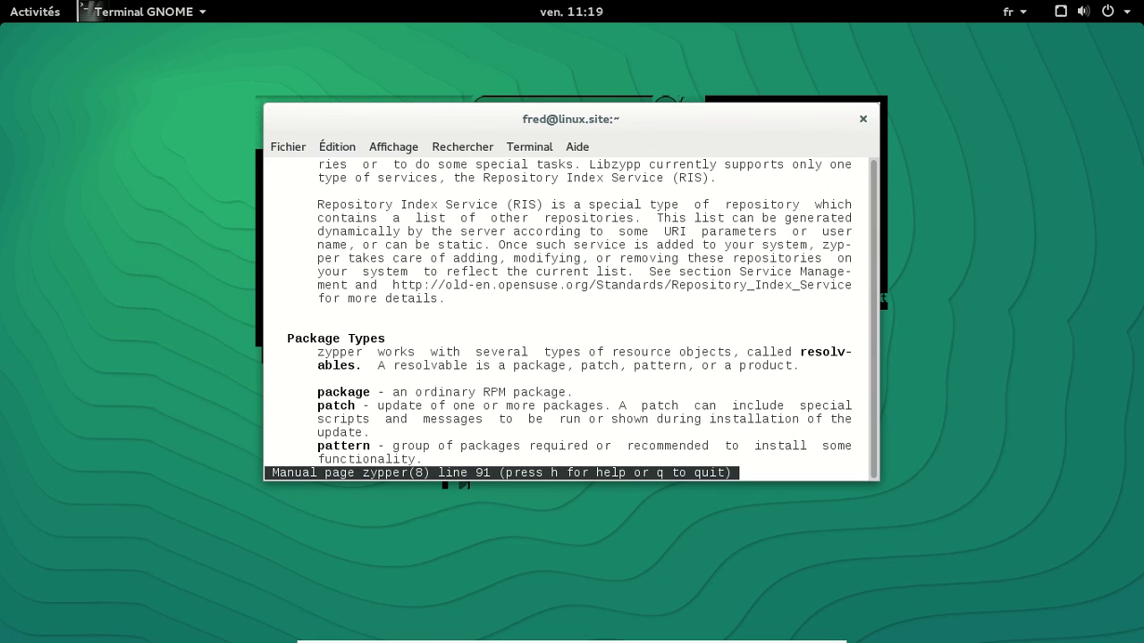
pyautogui.press('d')
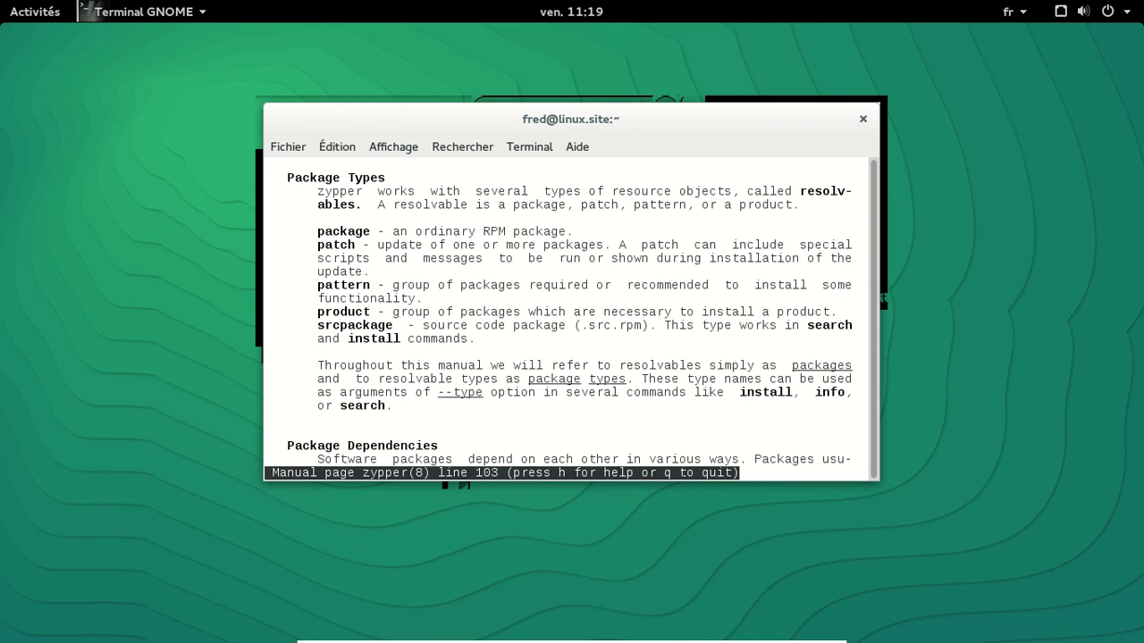
pyautogui.press('d')
pyautogui.press('d')
pyautogui.press('d')
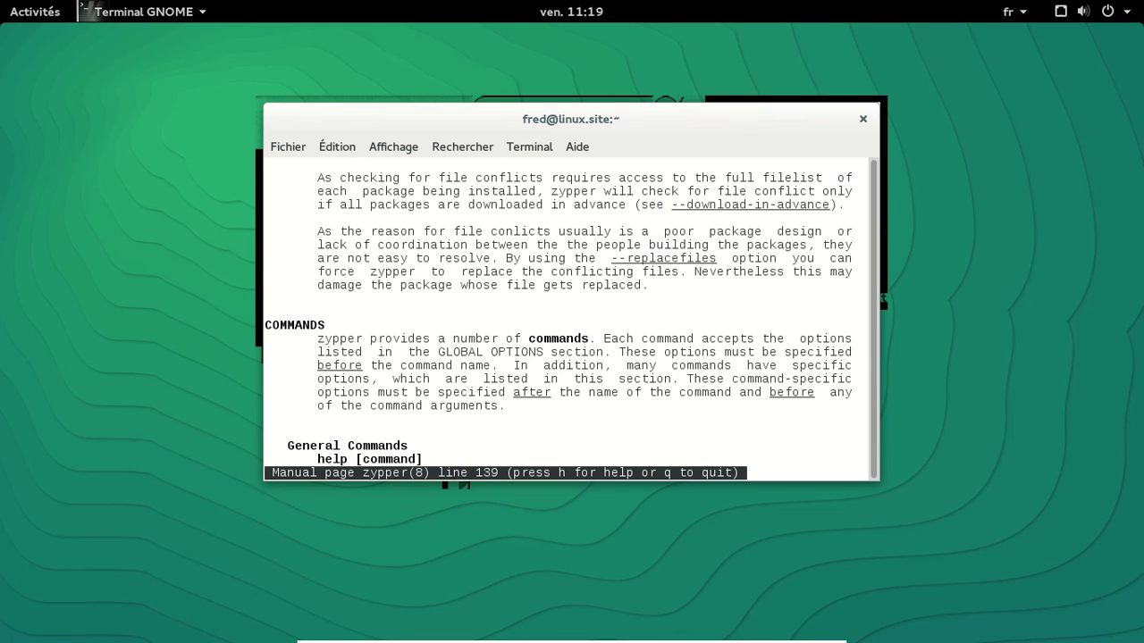
pyautogui.press('d')
pyautogui.press('d')
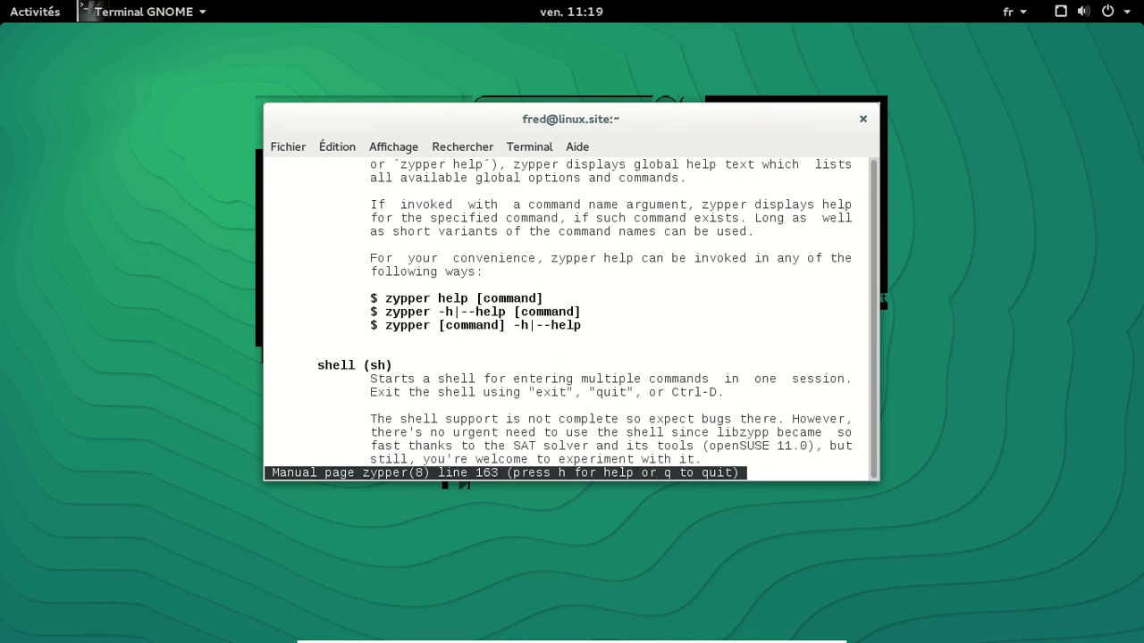
pyautogui.press('d')
pyautogui.press('d')
pyautogui.press('u')
pyautogui.press('d')
pyautogui.press('d')
pyautogui.press('d')
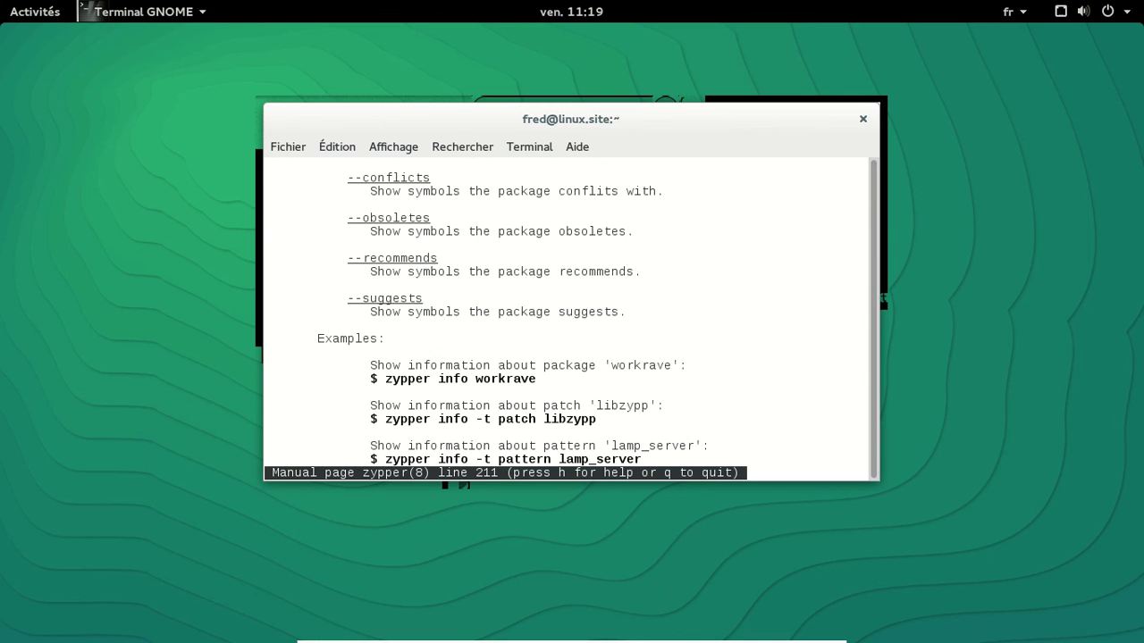
pyautogui.press('d')
pyautogui.press('d')
pyautogui.press('d')
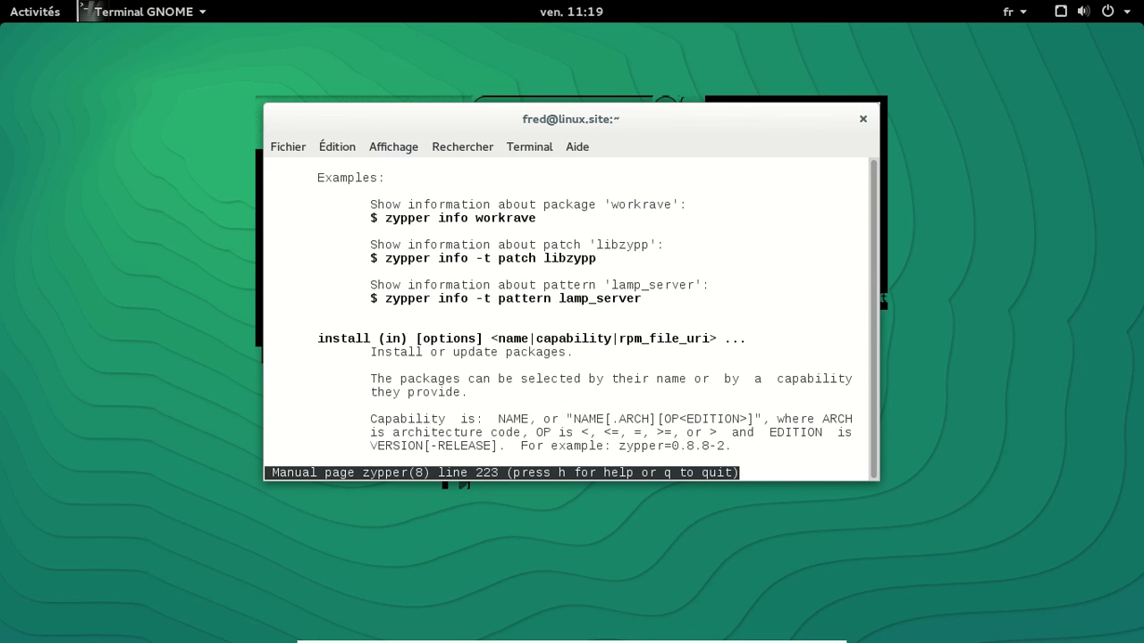
pyautogui.press('d')
pyautogui.press('d')
pyautogui.press('d')
pyautogui.press('d')
pyautogui.press('d')
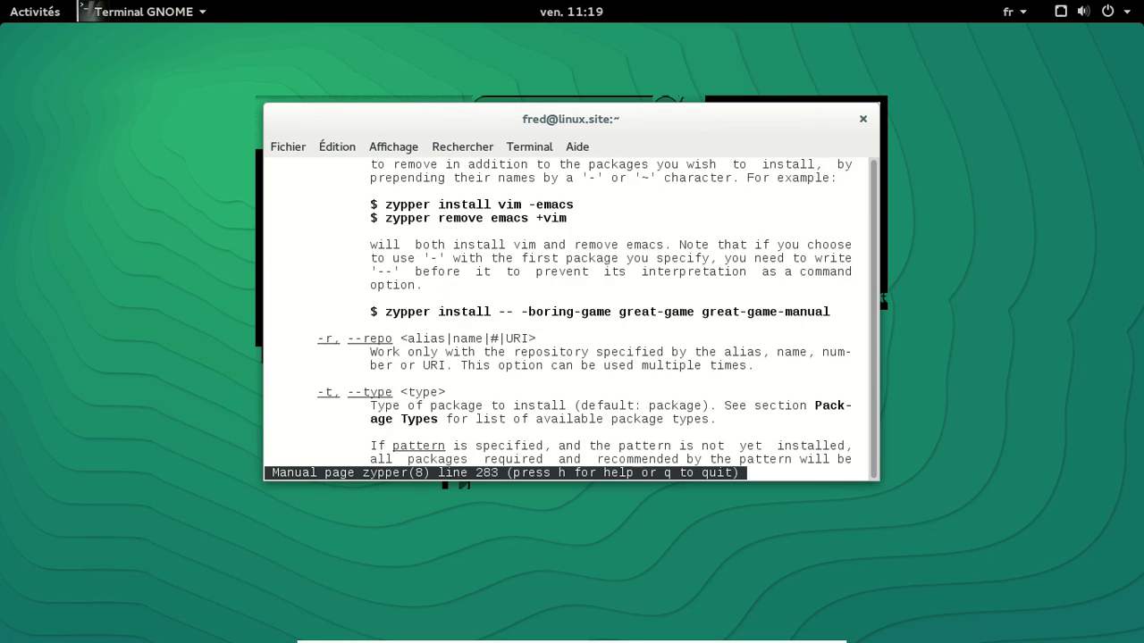
pyautogui.press('d')
pyautogui.press('d')
pyautogui.press('d')
pyautogui.press('d')
pyautogui.press('d')
pyautogui.press('d')
pyautogui.press('d')
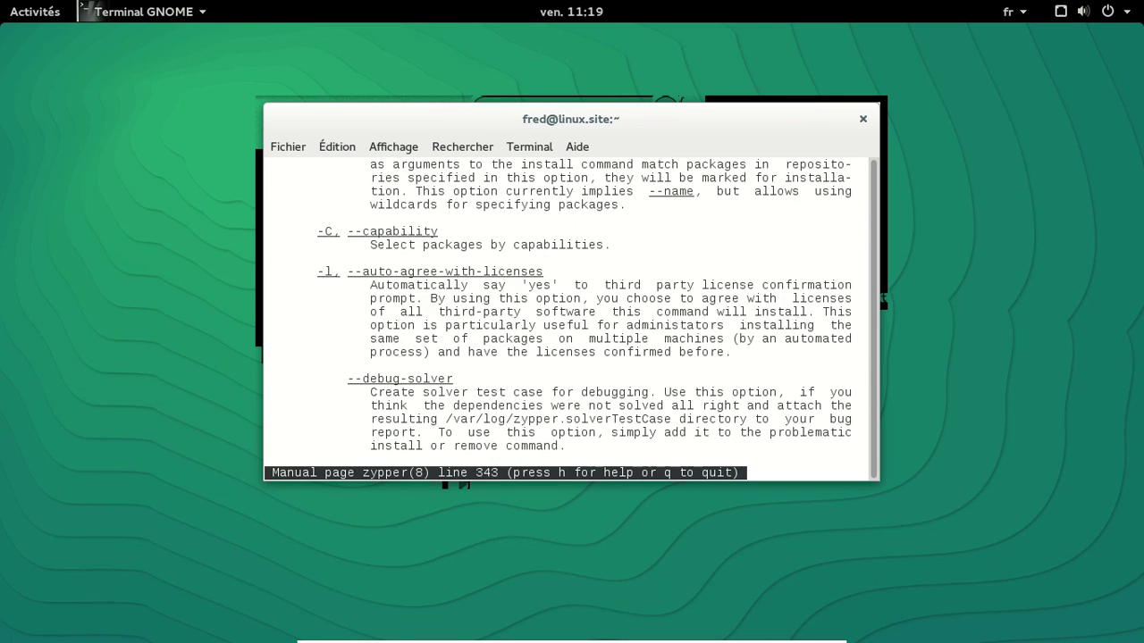
pyautogui.press('d')
pyautogui.press('d')
pyautogui.press('d')
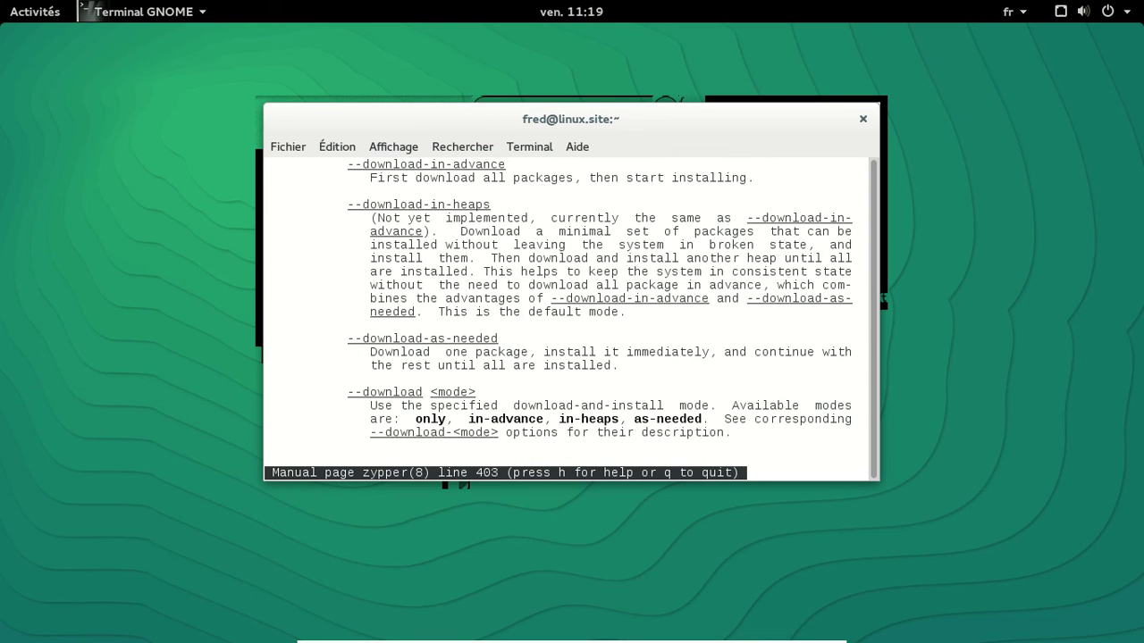
pyautogui.press('d')
pyautogui.press('d')
pyautogui.press('d')
pyautogui.press('d')
pyautogui.press('d')
pyautogui.press('d')
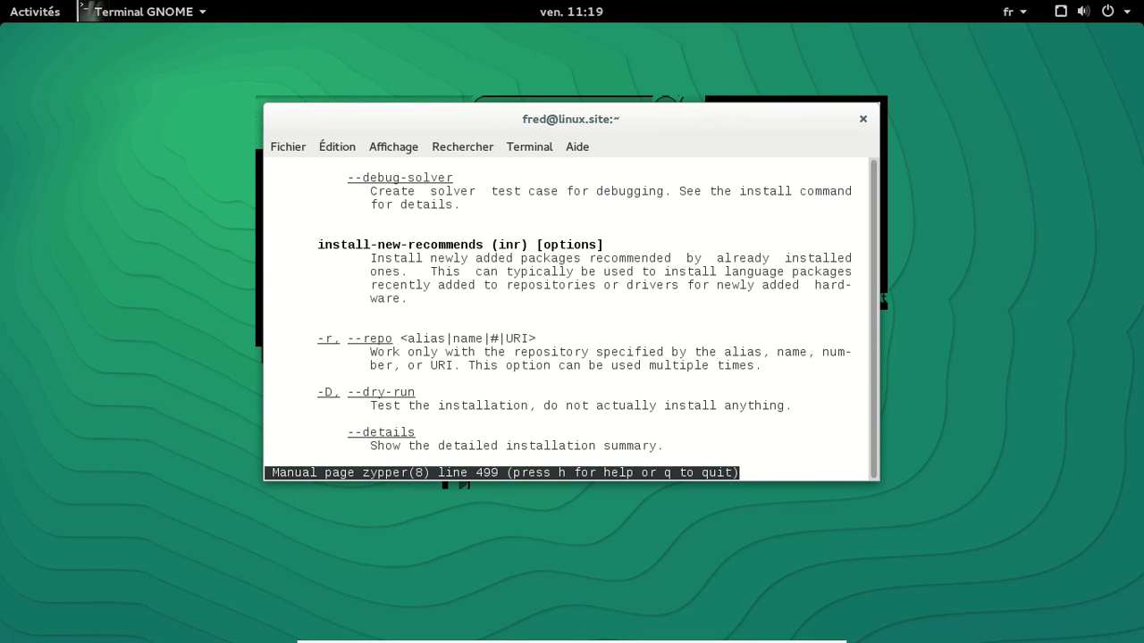
pyautogui.press('d')
pyautogui.press('d')
pyautogui.press('d')
pyautogui.press('d')
pyautogui.press('d')
pyautogui.press('d')
pyautogui.press('d')
pyautogui.press('d')
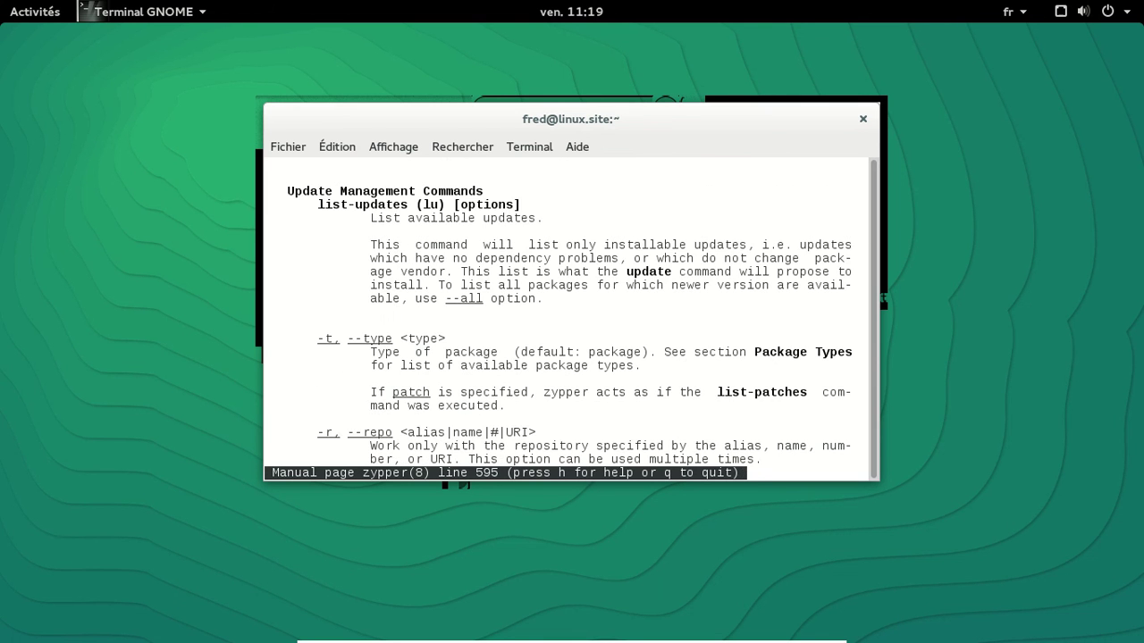
pyautogui.press('d')
pyautogui.press('d')
pyautogui.press('d')
pyautogui.press('d')
pyautogui.press('d')
pyautogui.press('d')
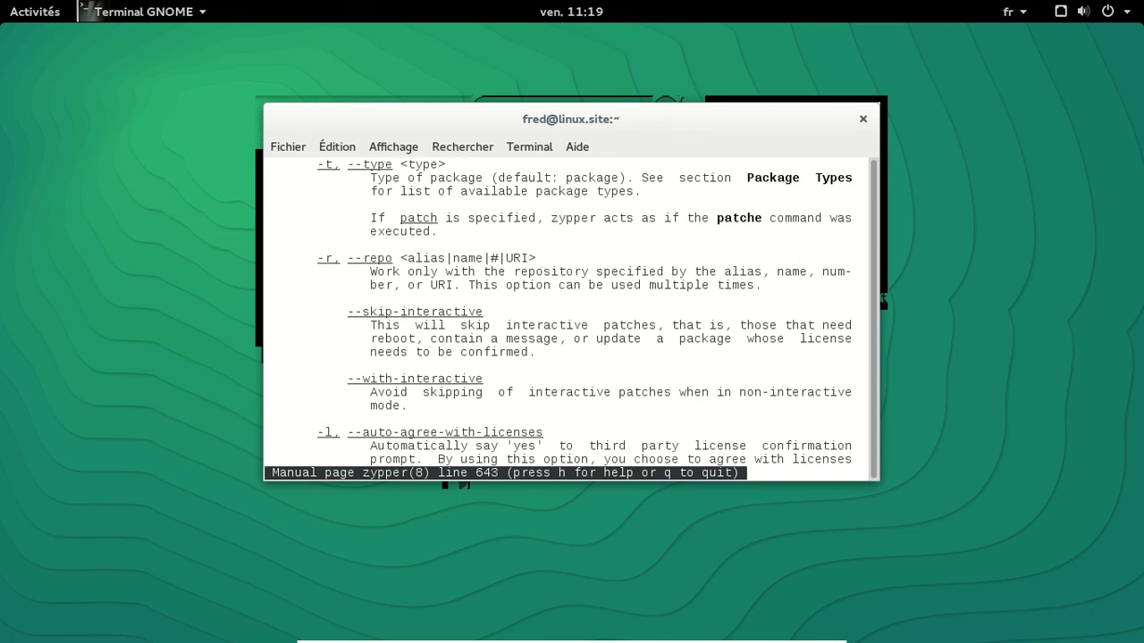
pyautogui.press('d')
pyautogui.press('d')
pyautogui.press('d')
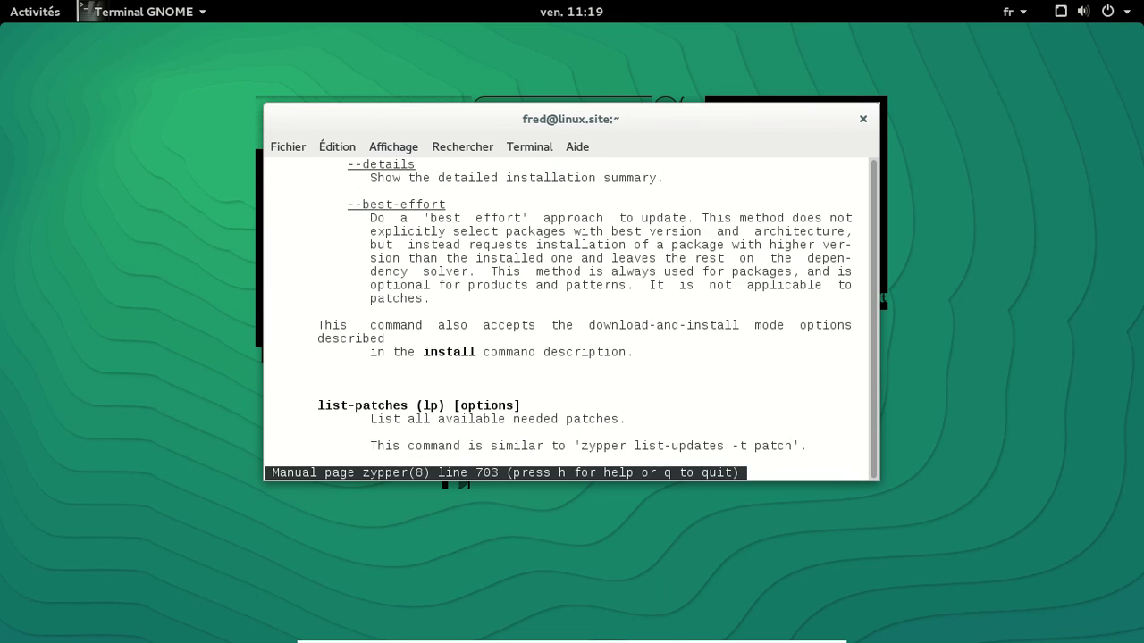
pyautogui.press('d')
pyautogui.press('d')
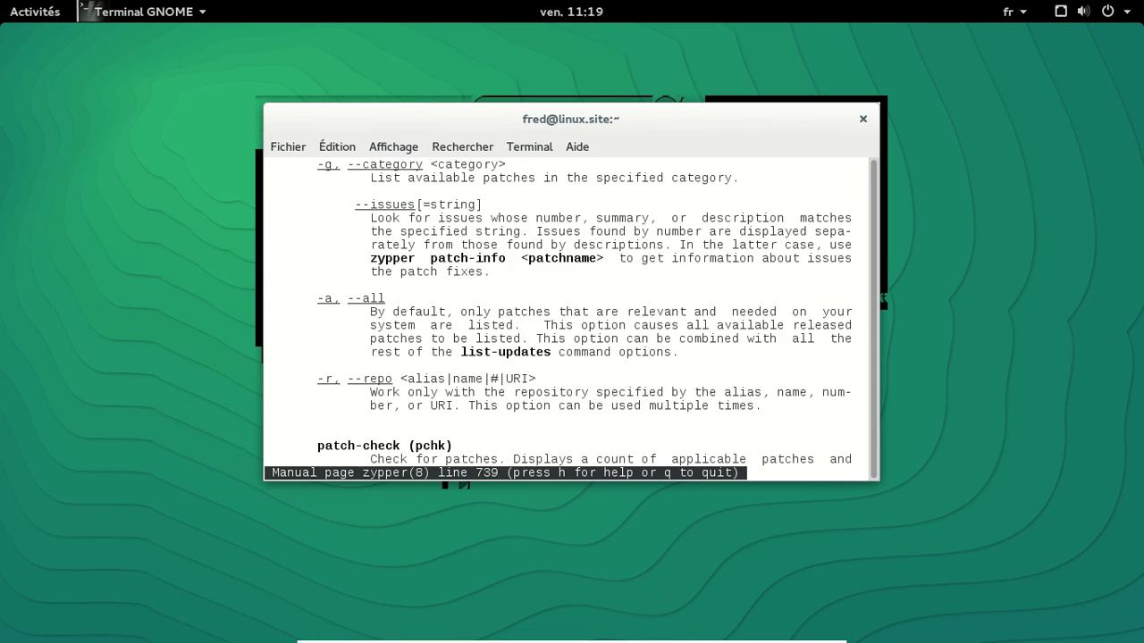
pyautogui.press('d')
pyautogui.press('d')
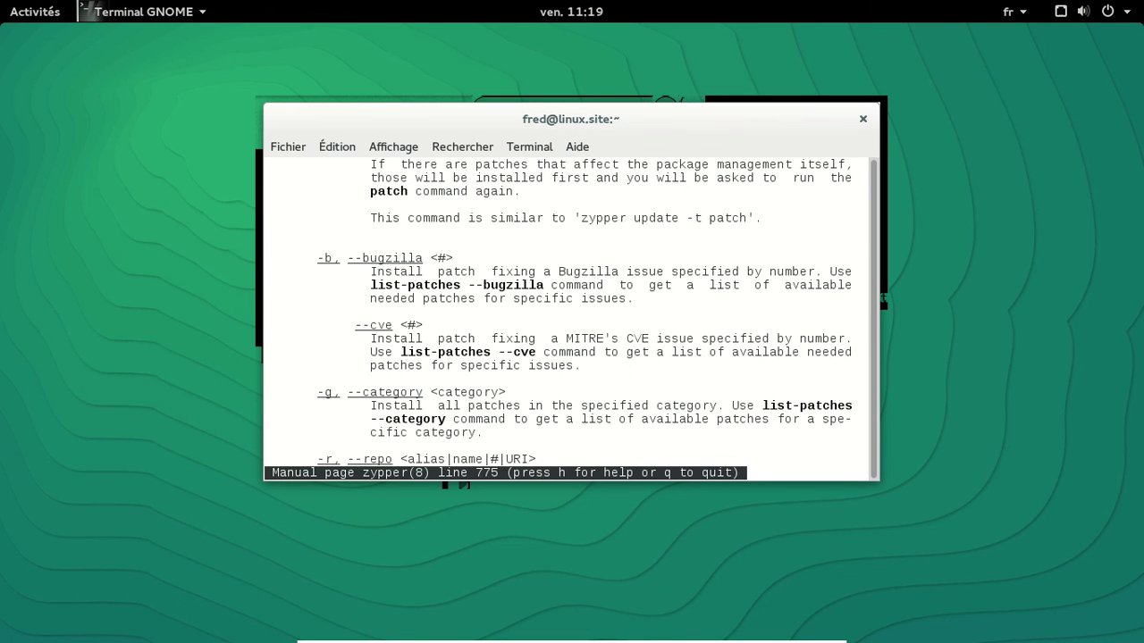
pyautogui.press('d')
pyautogui.press('d')
pyautogui.press('d')
pyautogui.press('d')
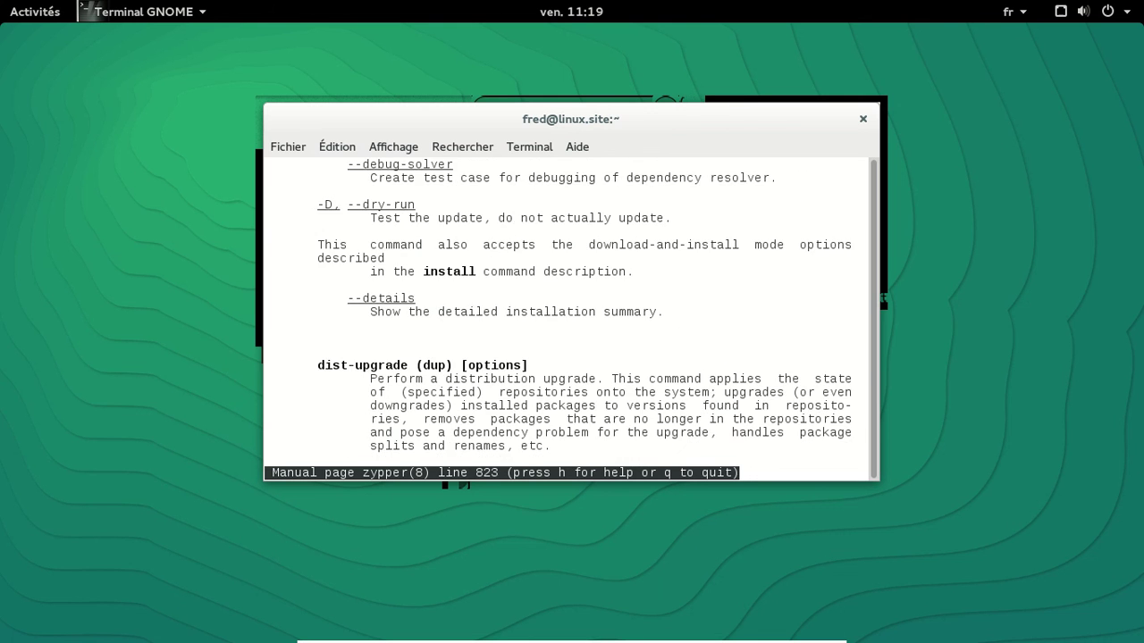
pyautogui.press('d')
pyautogui.press('d')
pyautogui.press('d')
pyautogui.press('d')
pyautogui.press('d')
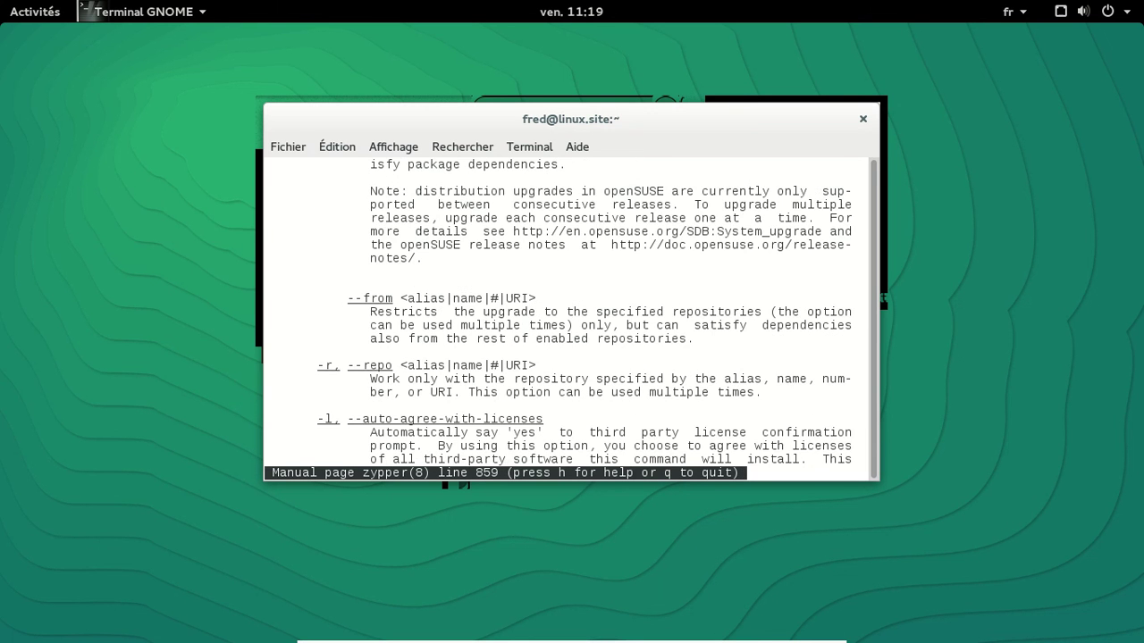
pyautogui.press('d')
pyautogui.press('d')
pyautogui.press('d')
pyautogui.press('d')
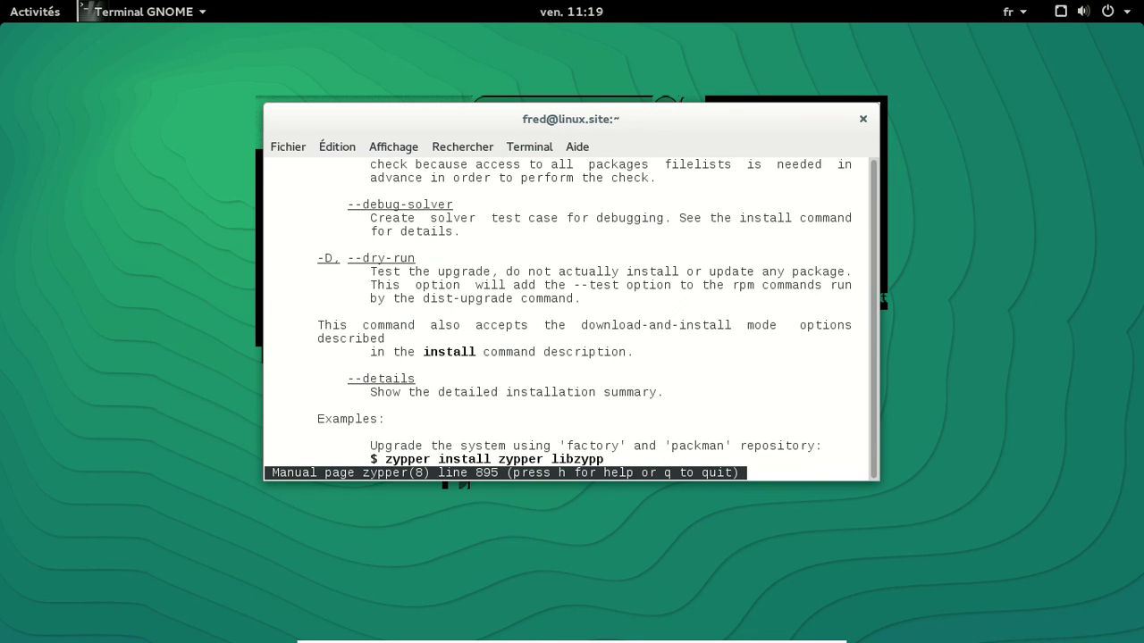
pyautogui.press('d')
pyautogui.press('d')
pyautogui.press('d')
pyautogui.press('d')
pyautogui.press('d')
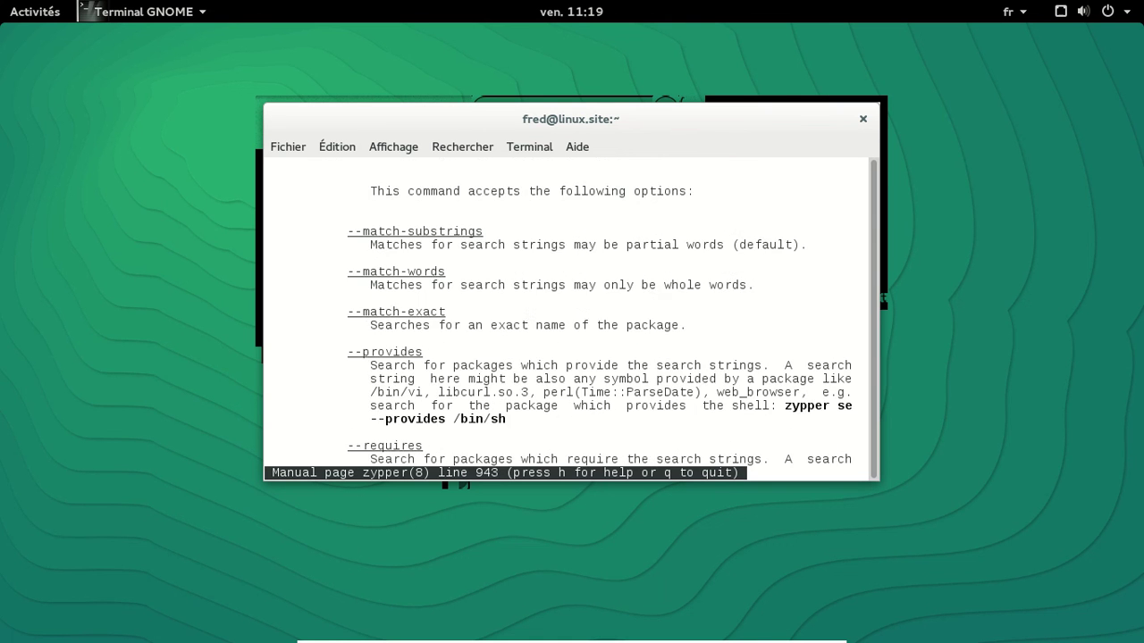
pyautogui.press('d')
pyautogui.press('d')
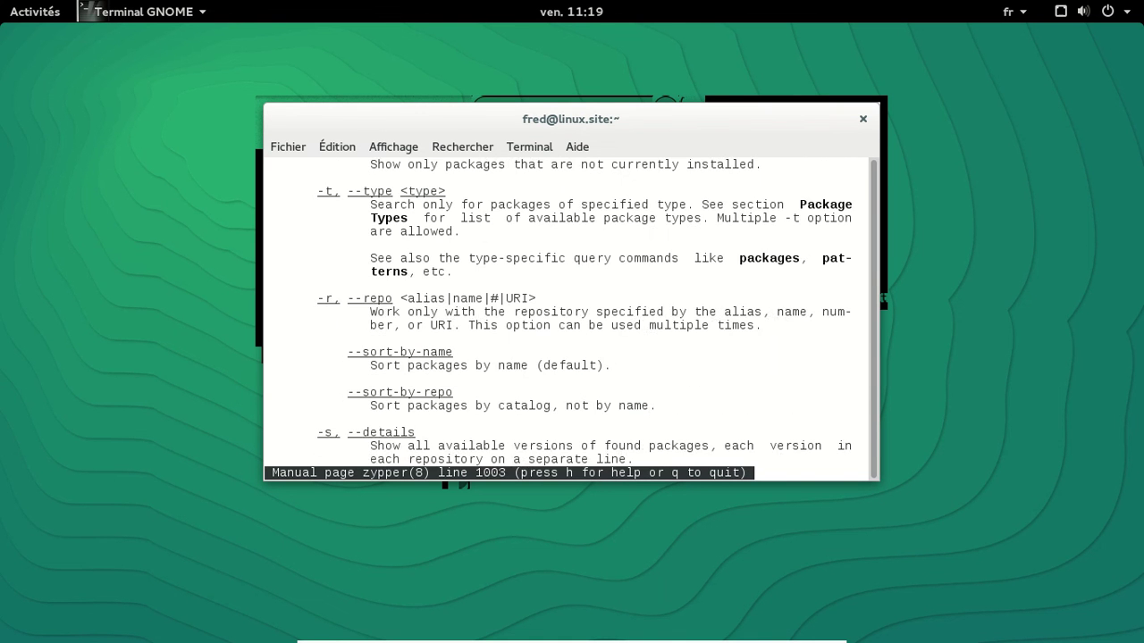
pyautogui.press('d')
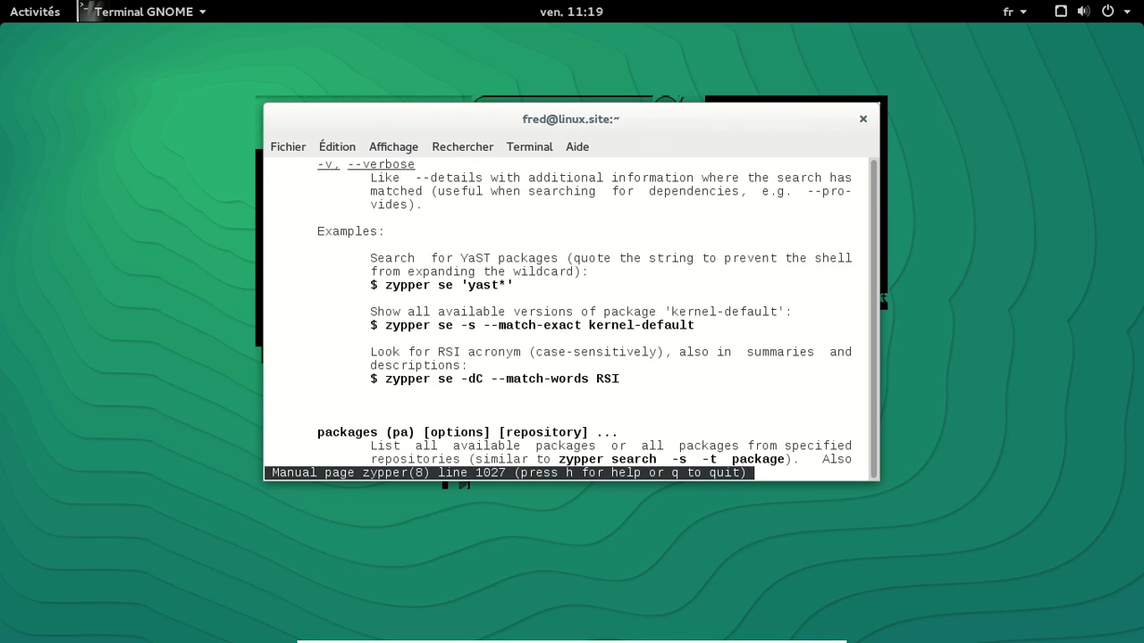
pyautogui.press('d')
pyautogui.press('d')
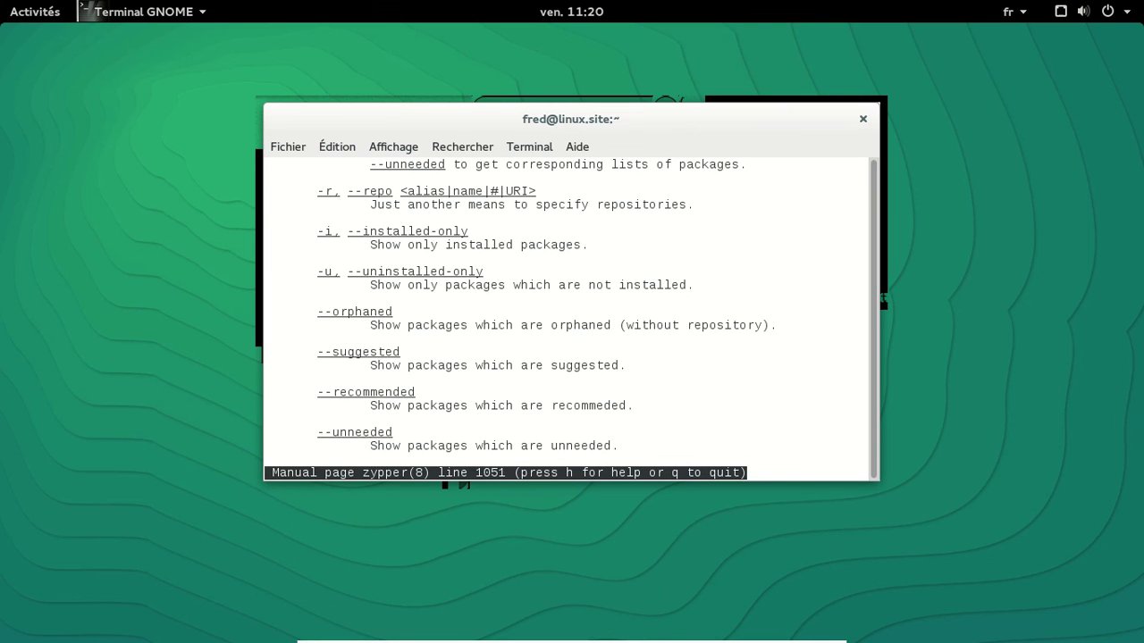
pyautogui.press('d')
pyautogui.press('d')
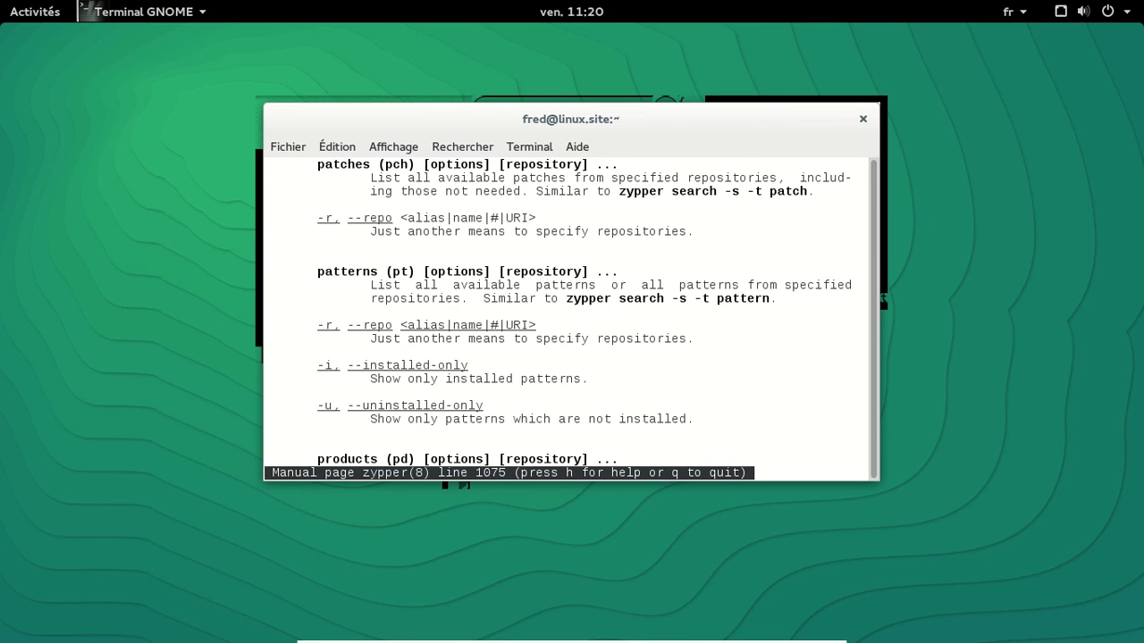
pyautogui.press('d')
pyautogui.press('d')
pyautogui.press('d')
pyautogui.press('d')
pyautogui.press('d')
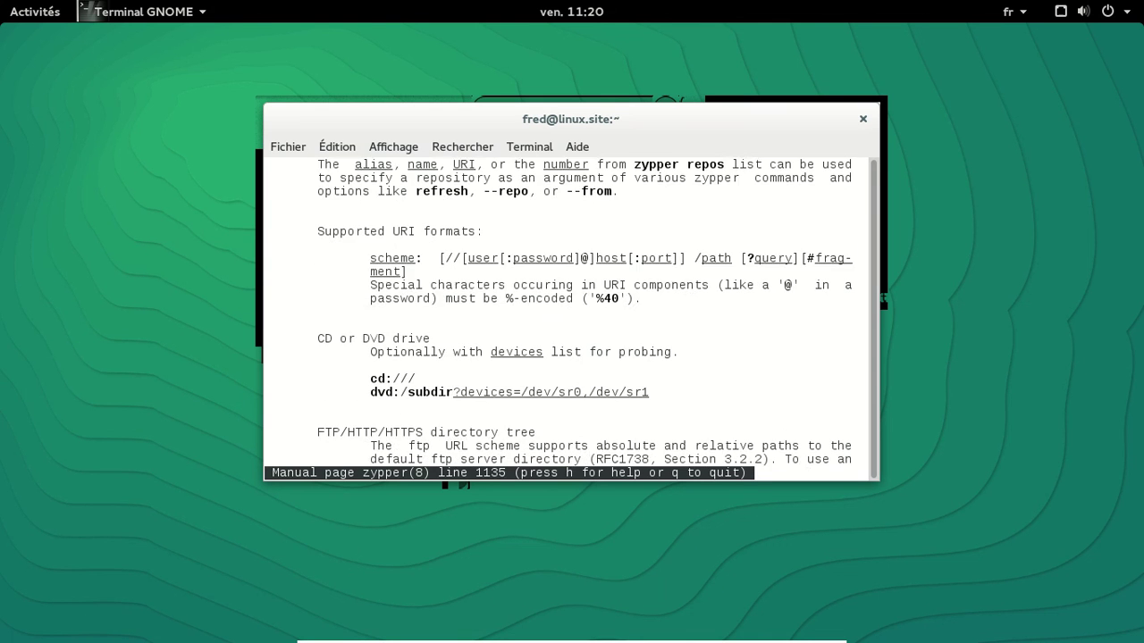
pyautogui.press('d')
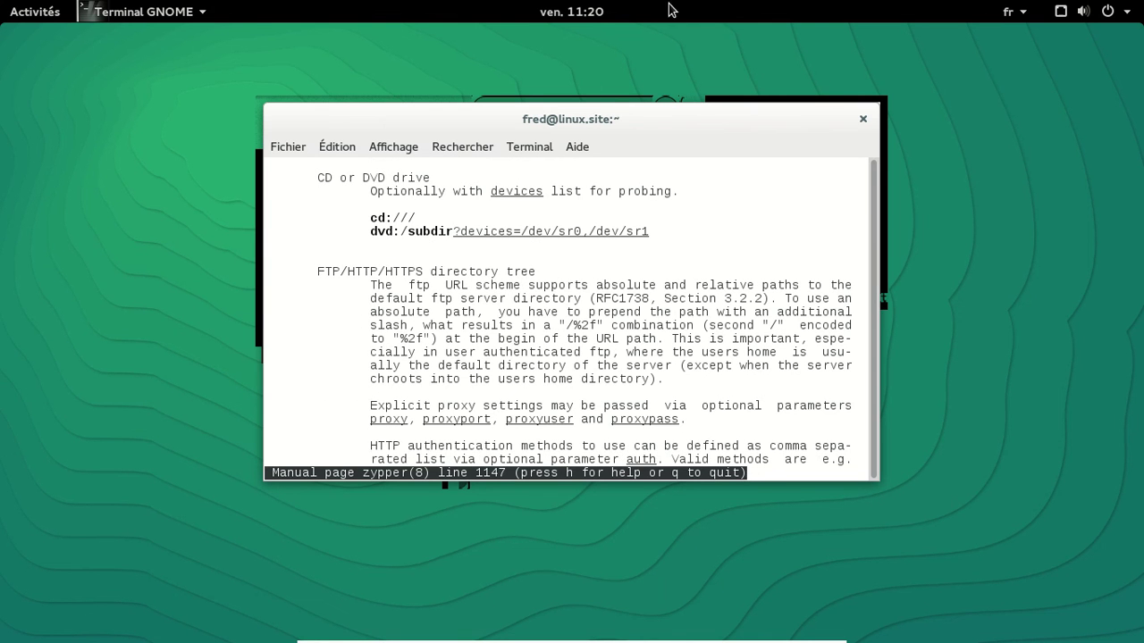
pyautogui.click(862, 119)
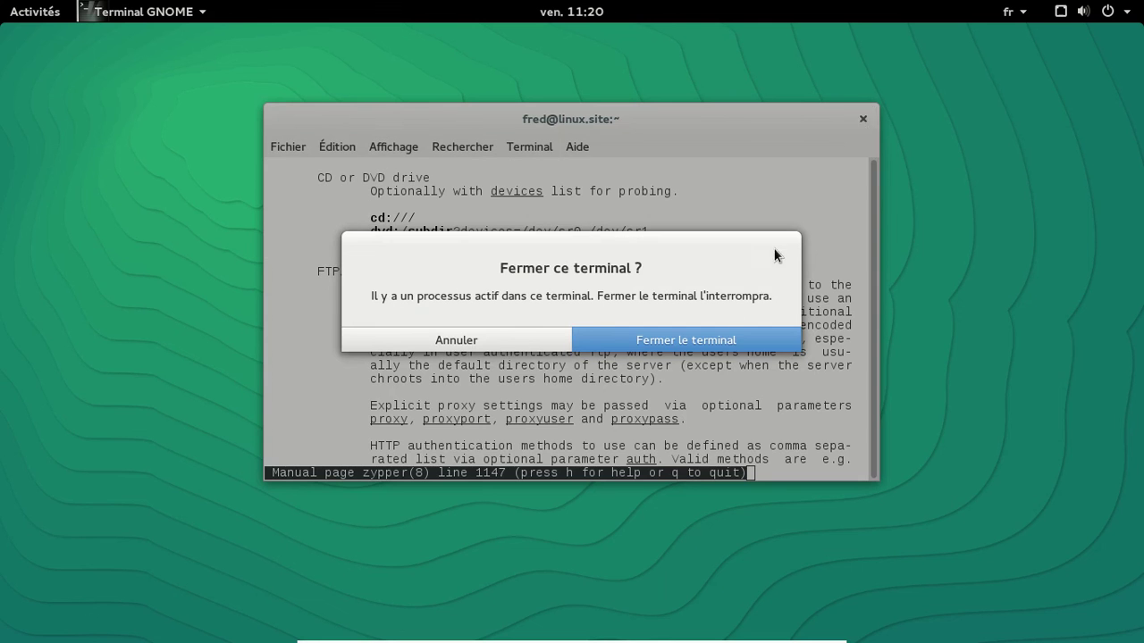
pyautogui.click(680, 348)
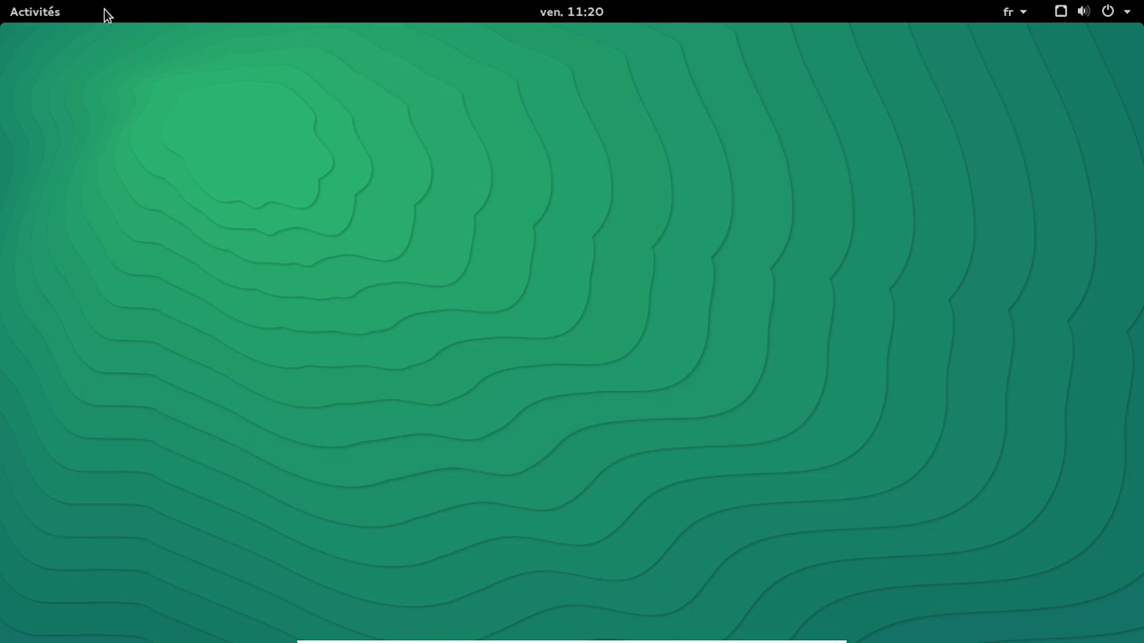
# Step: Look through the five pages of the full application grid to review the installed applications
pyautogui.click(57, 9)
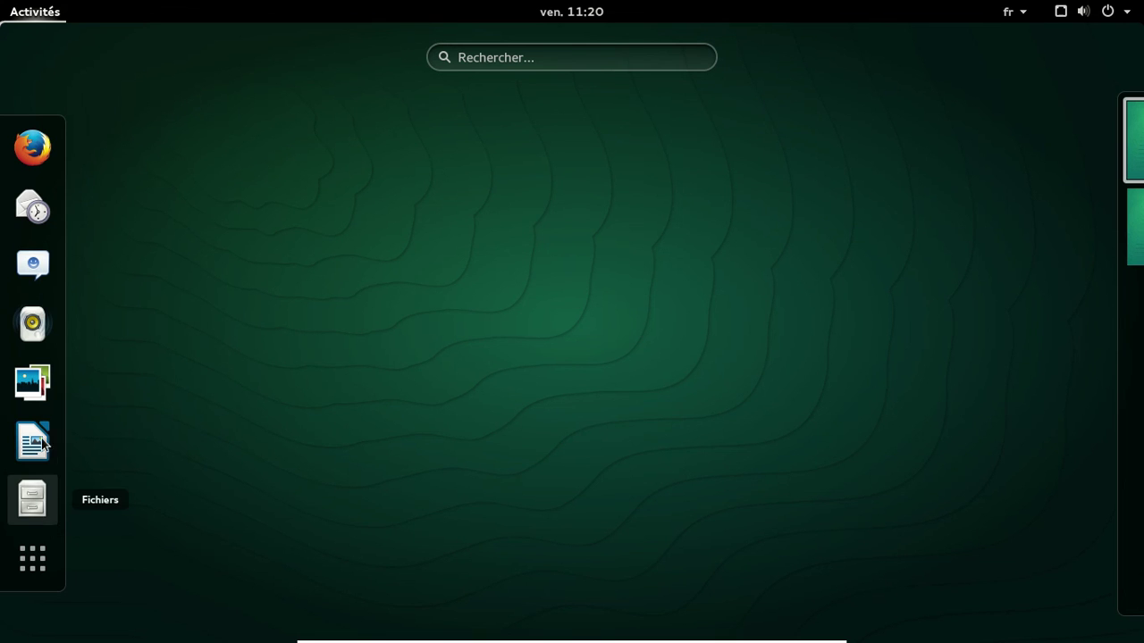
pyautogui.click(34, 559)
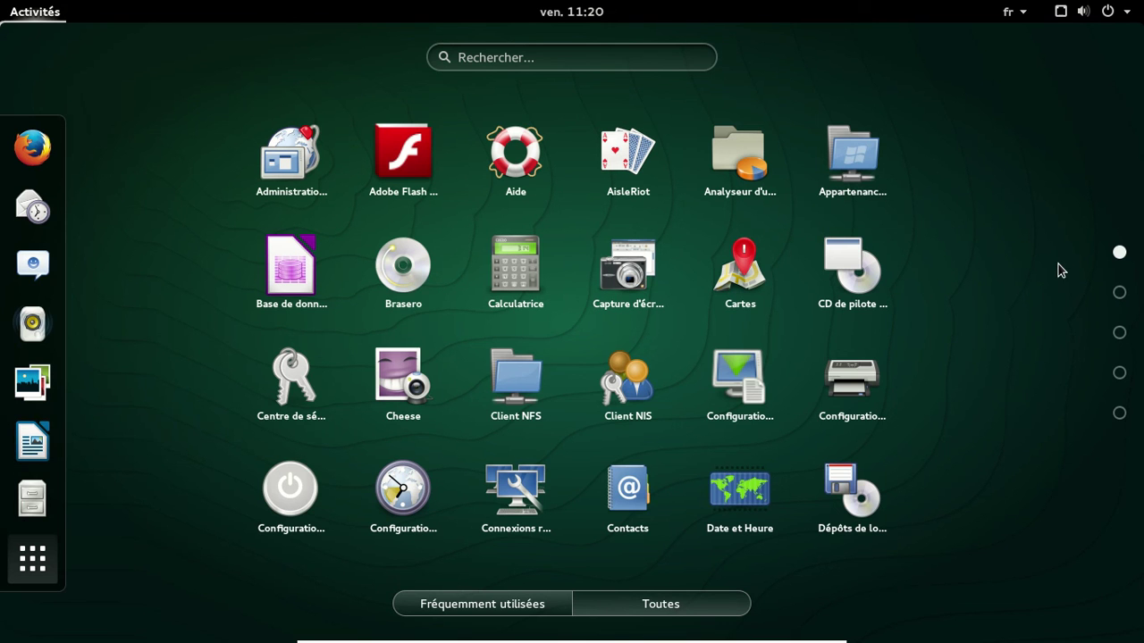
pyautogui.click(1119, 293)
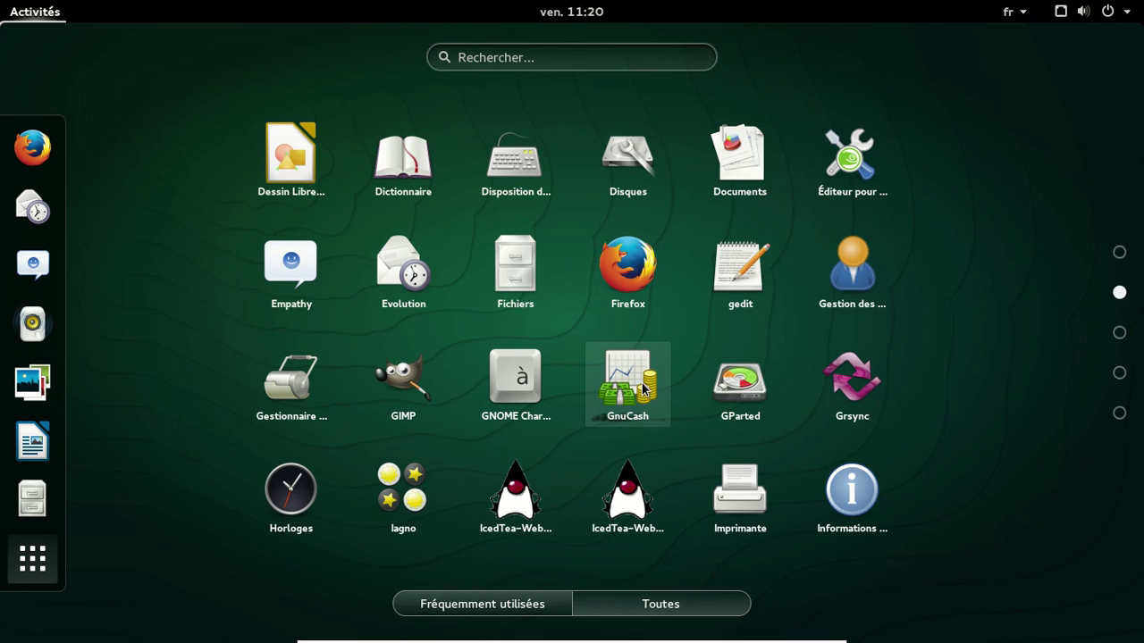
pyautogui.click(1118, 340)
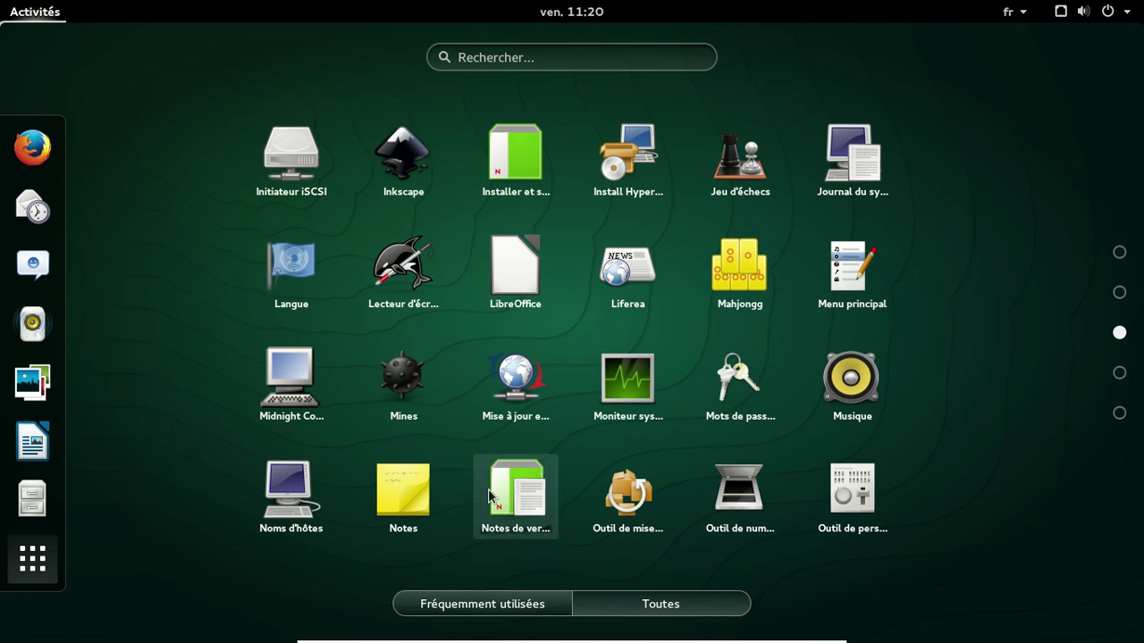
pyautogui.click(1119, 374)
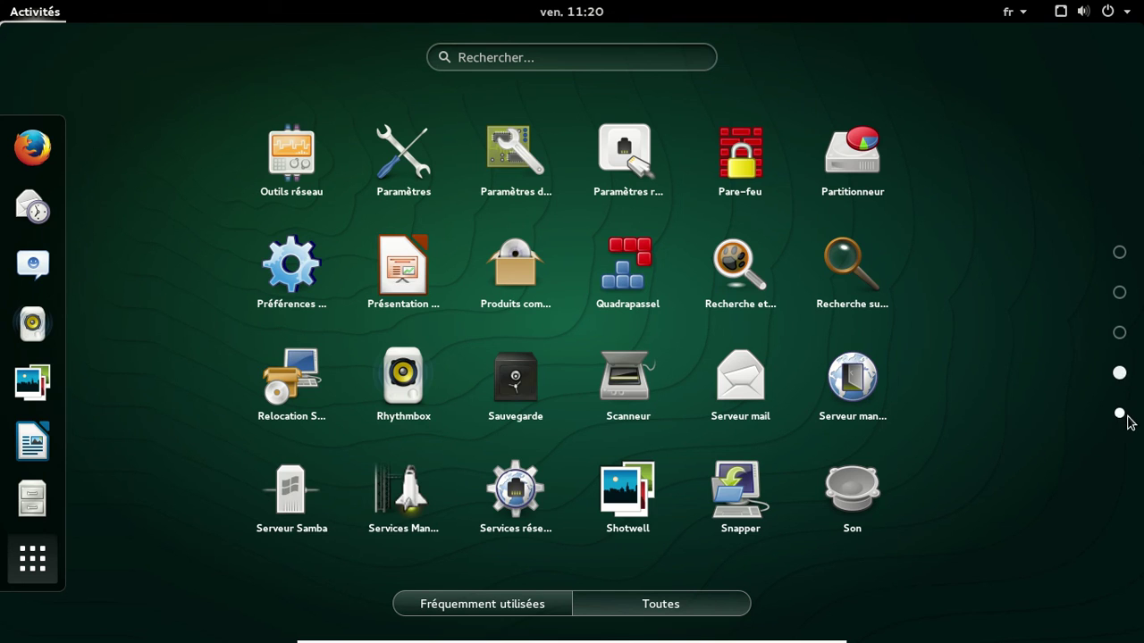
pyautogui.click(1119, 414)
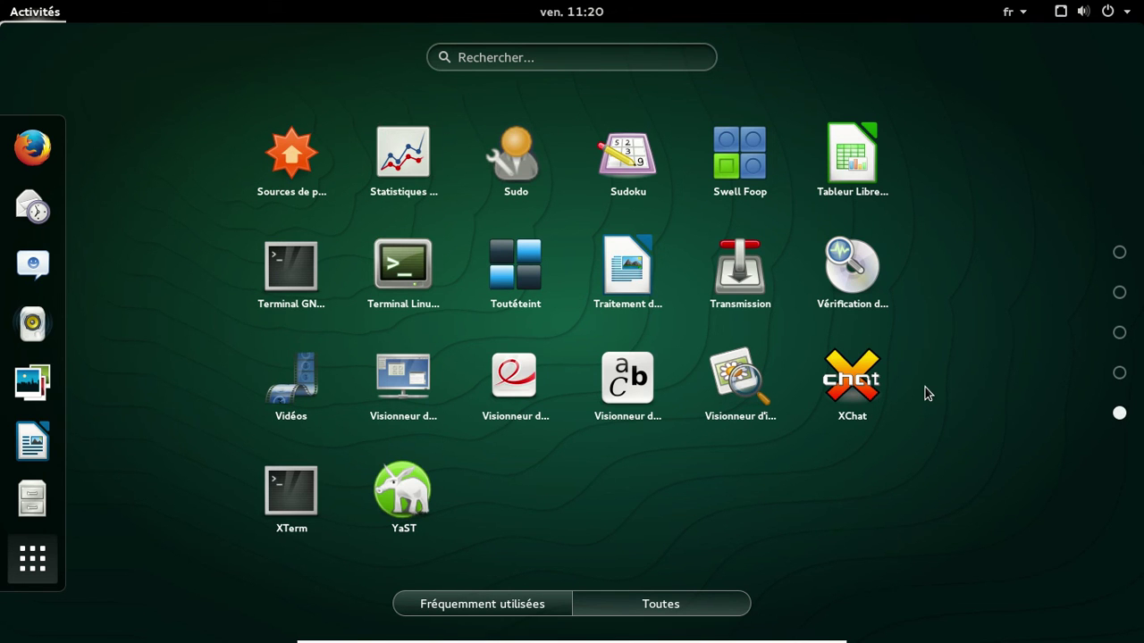
# Step: Open YaST from the application grid and authenticate with the administrator password
pyautogui.click(410, 474)
pyautogui.write('••••••••')
pyautogui.press('Return')
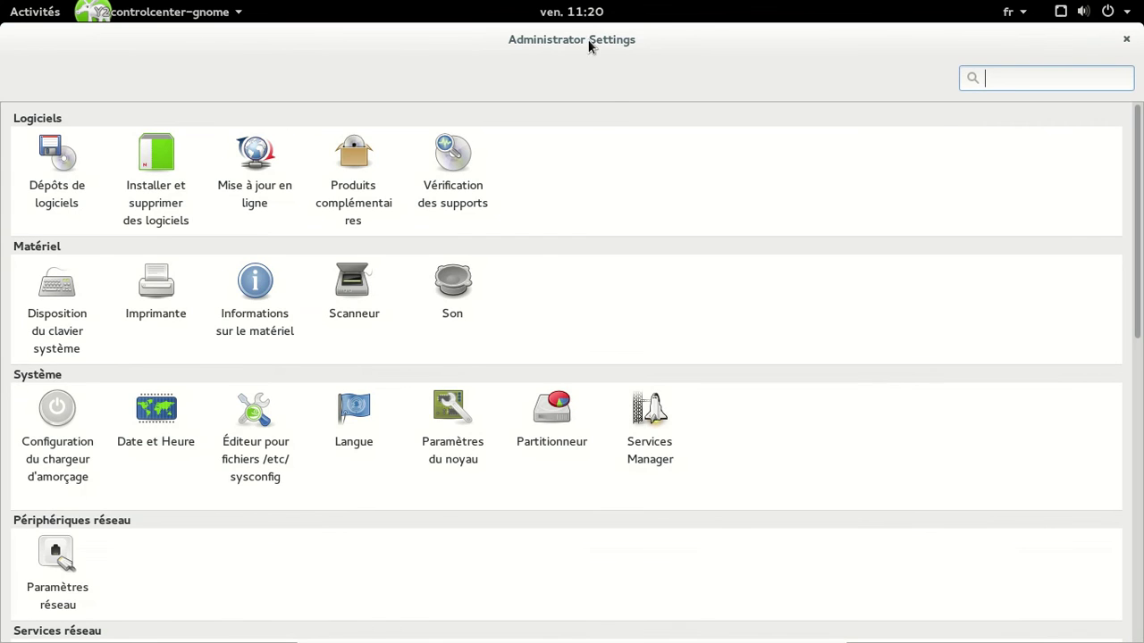
# Step: Look through the YaST module categories down to Divers and open the Snapper module to view the system snapshots
pyautogui.moveTo(588, 46); pyautogui.dragTo(637, 33)
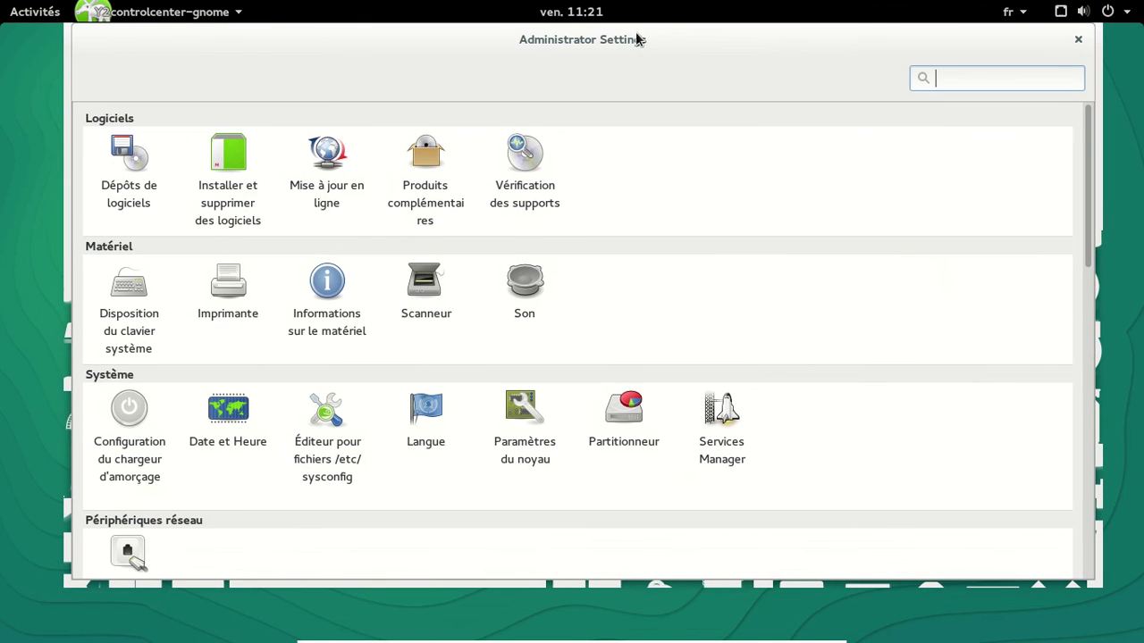
pyautogui.scroll(-10, 957, 239)
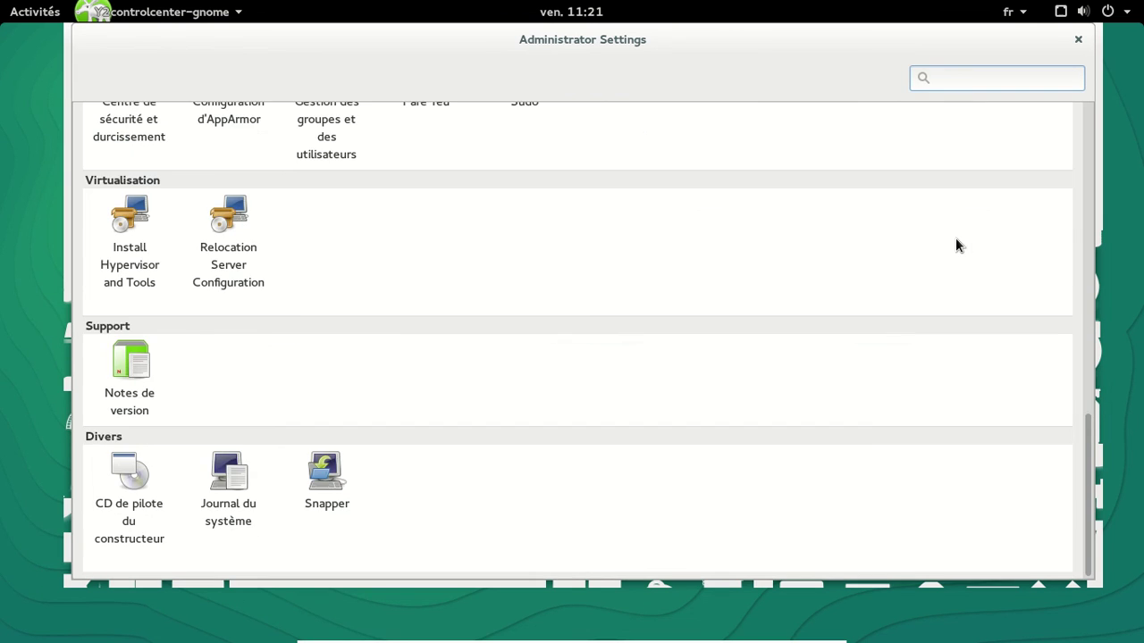
pyautogui.scroll(3, 957, 241)
pyautogui.scroll(-3, 957, 241)
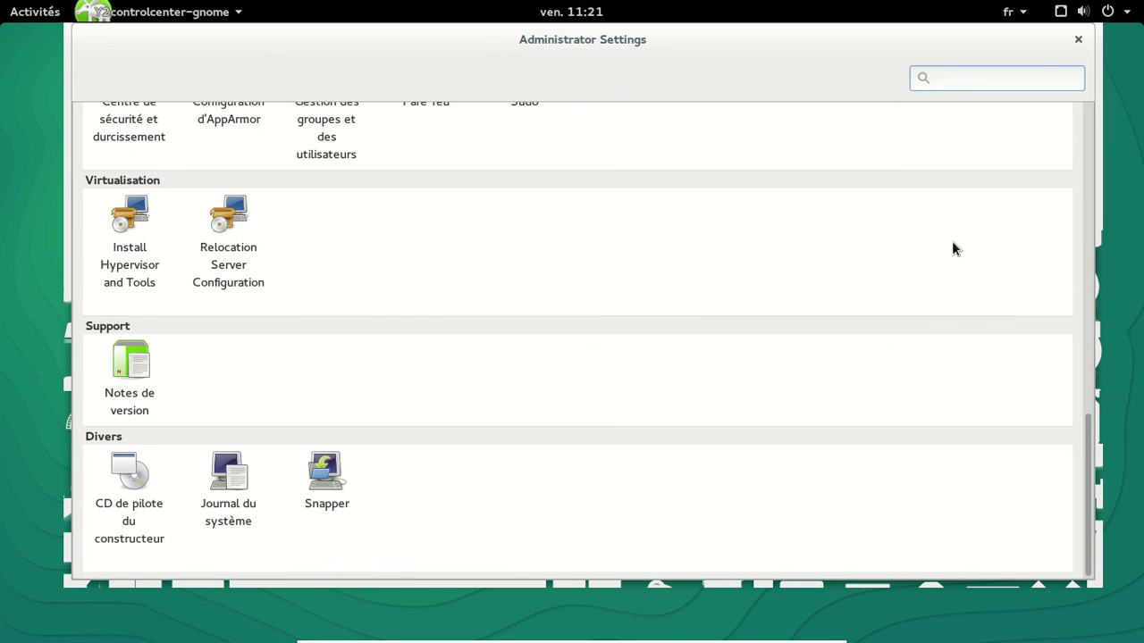
pyautogui.click(330, 494)
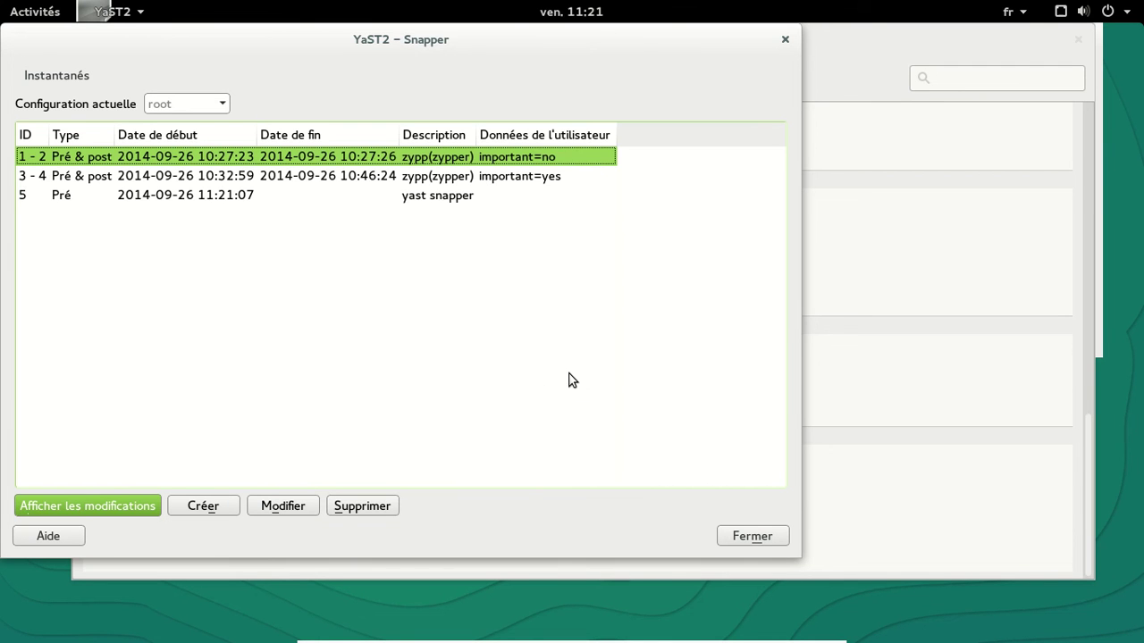
# Step: Close Snapper, confirming that any modifications are abandoned, and close the YaST Administrator Settings window
pyautogui.rightClick(784, 39)
pyautogui.click(783, 40)
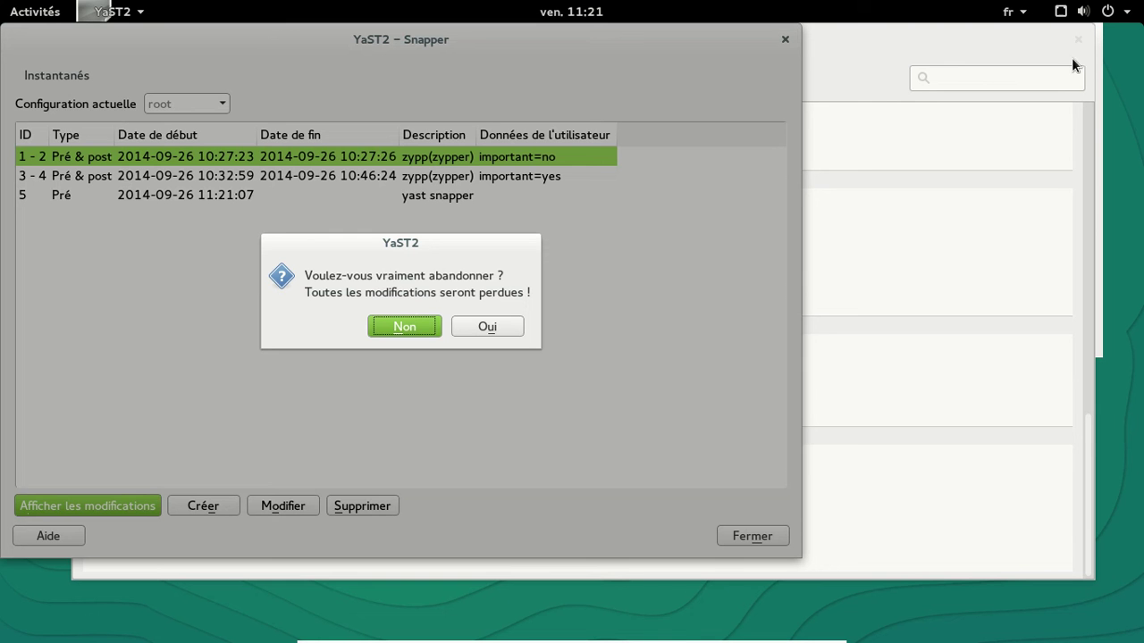
pyautogui.click(489, 327)
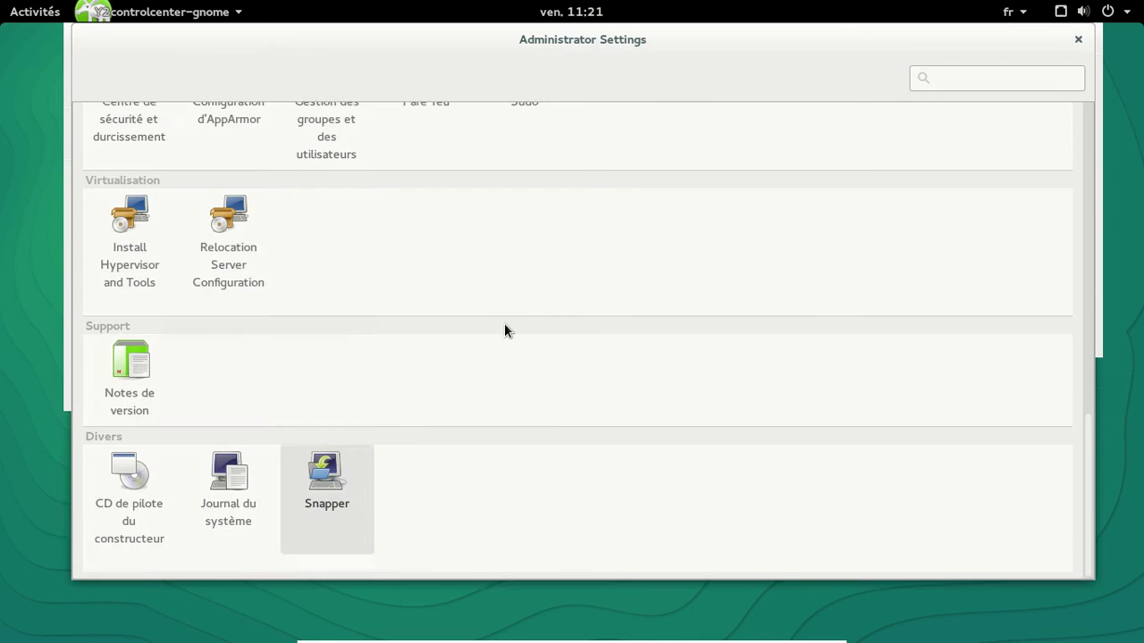
pyautogui.click(1078, 37)
# Step: Shut down the openSUSE GNOME virtual machine from the system status area and confirm with Éteindre
pyautogui.click(1116, 13)
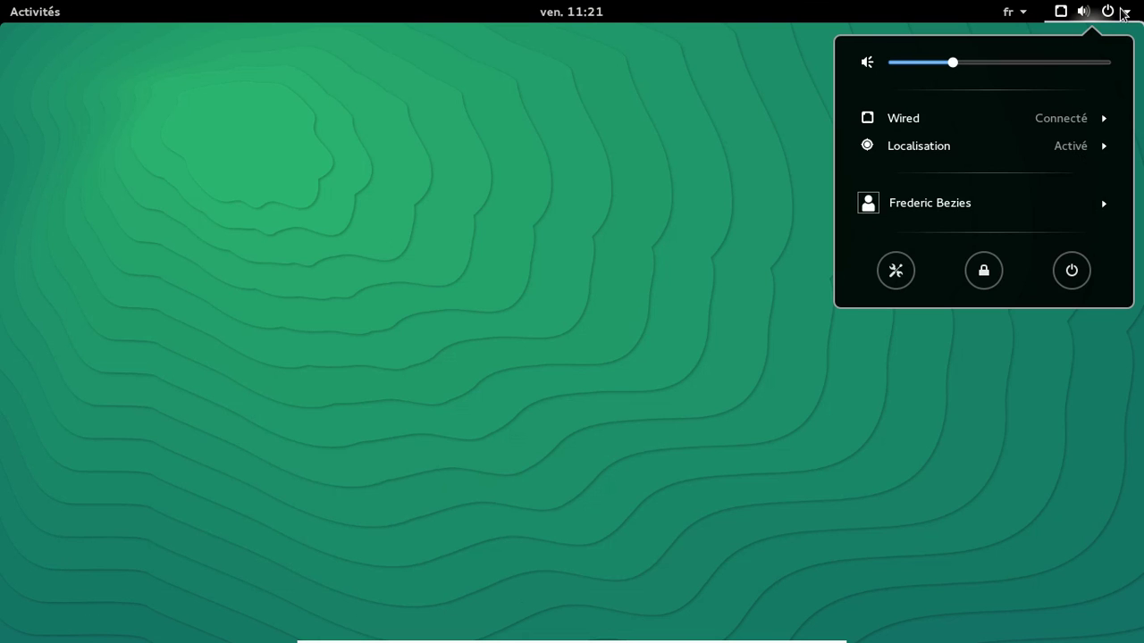
pyautogui.click(1072, 272)
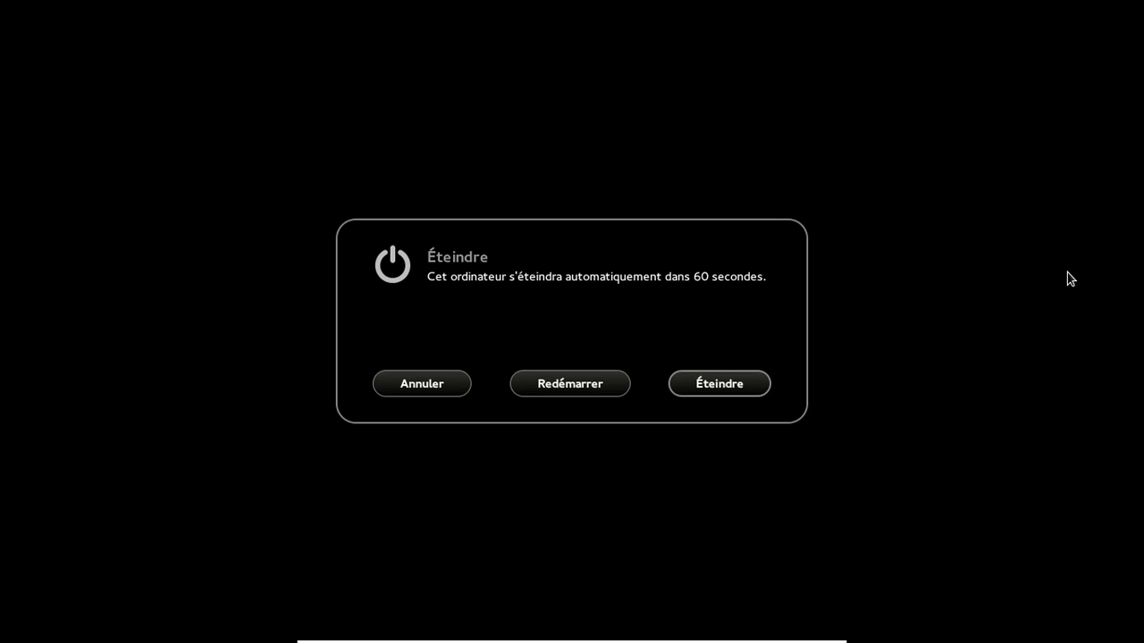
pyautogui.click(708, 392)
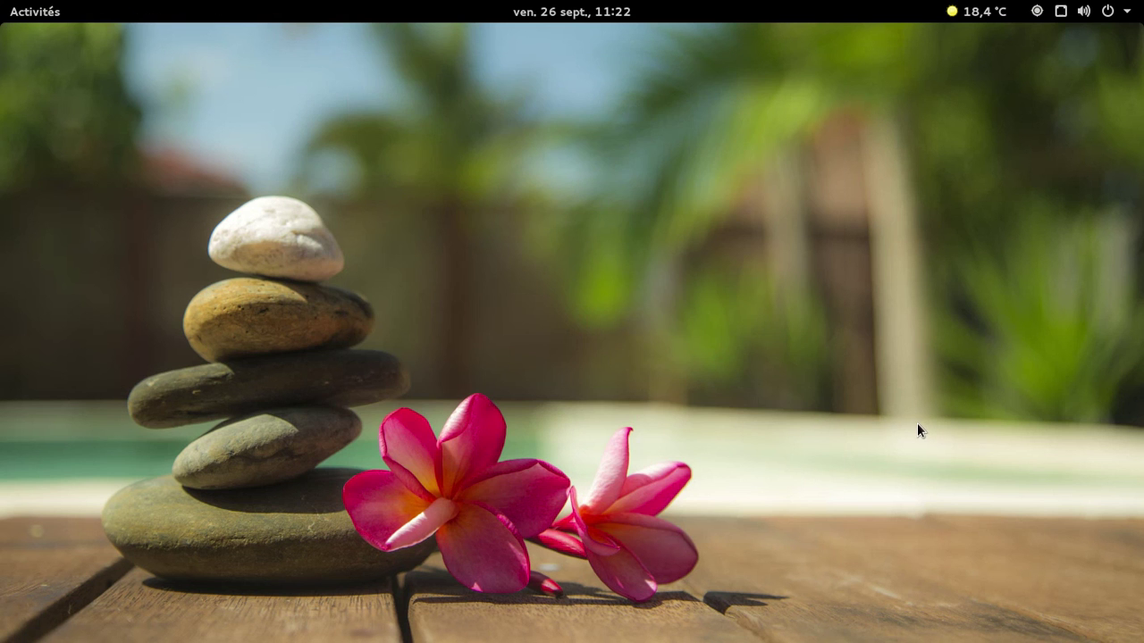
# Step: End the running screen recording with the recorder's Terminer l'enregistrement option on the host desktop
pyautogui.press('super+m')
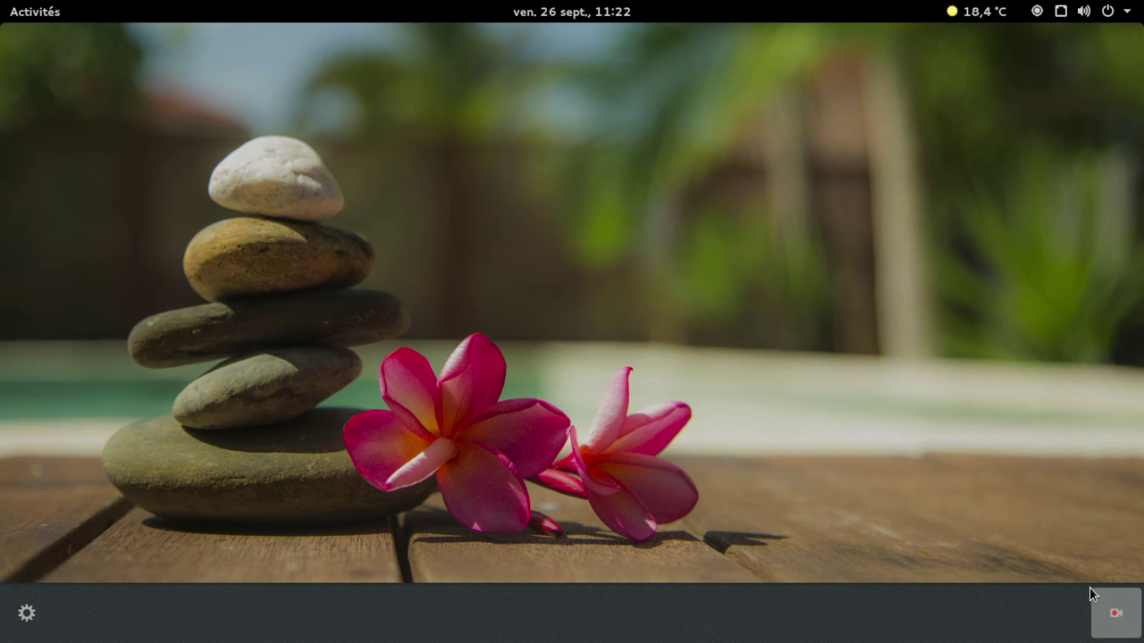
pyautogui.click(1115, 613)
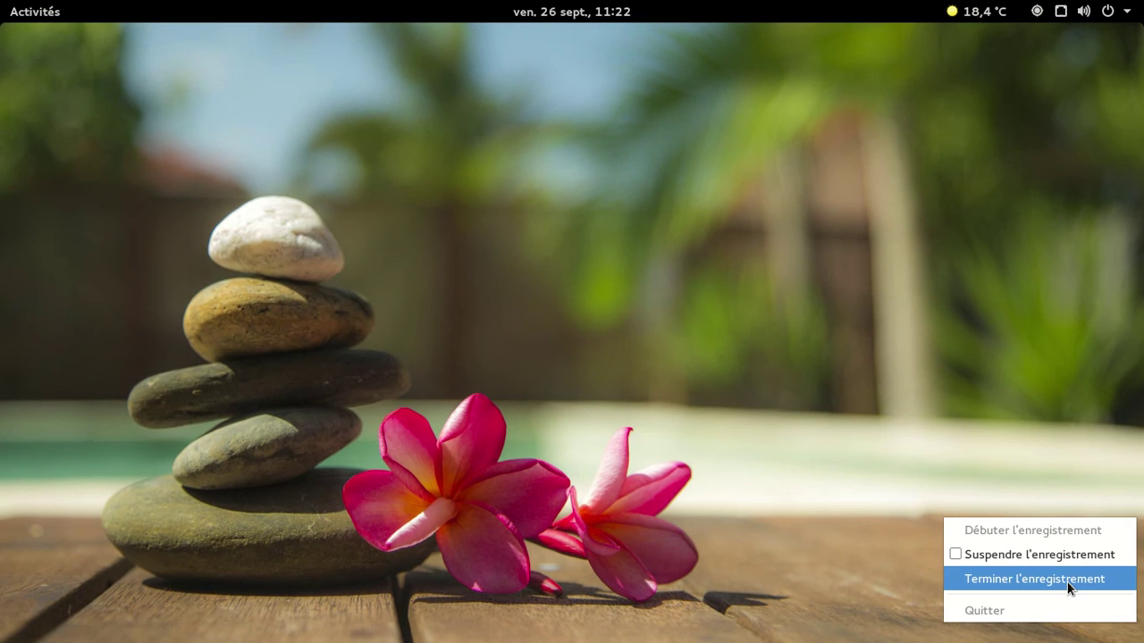